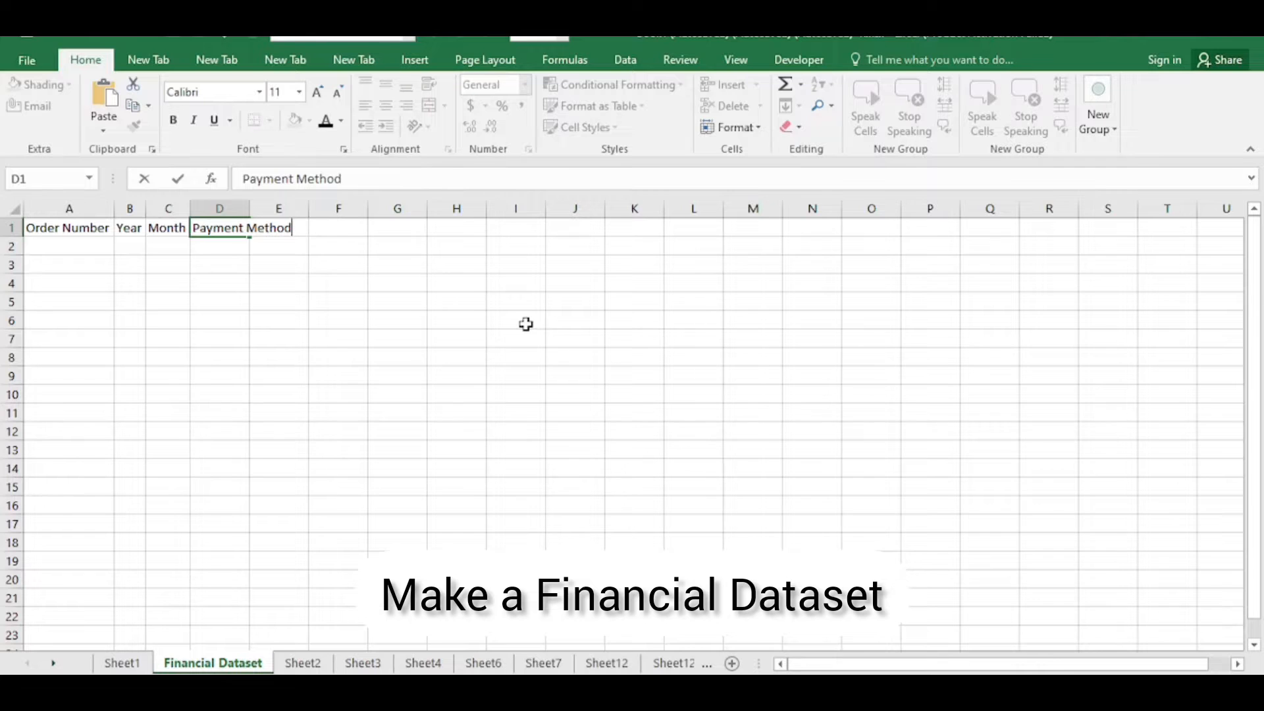
# Enter the column headers Assembly Stage, Registration Status and Sale Status in cells E1 to G1
pyautogui.press('Tab')
pyautogui.write('Assembly Stage')
pyautogui.press('Tab')
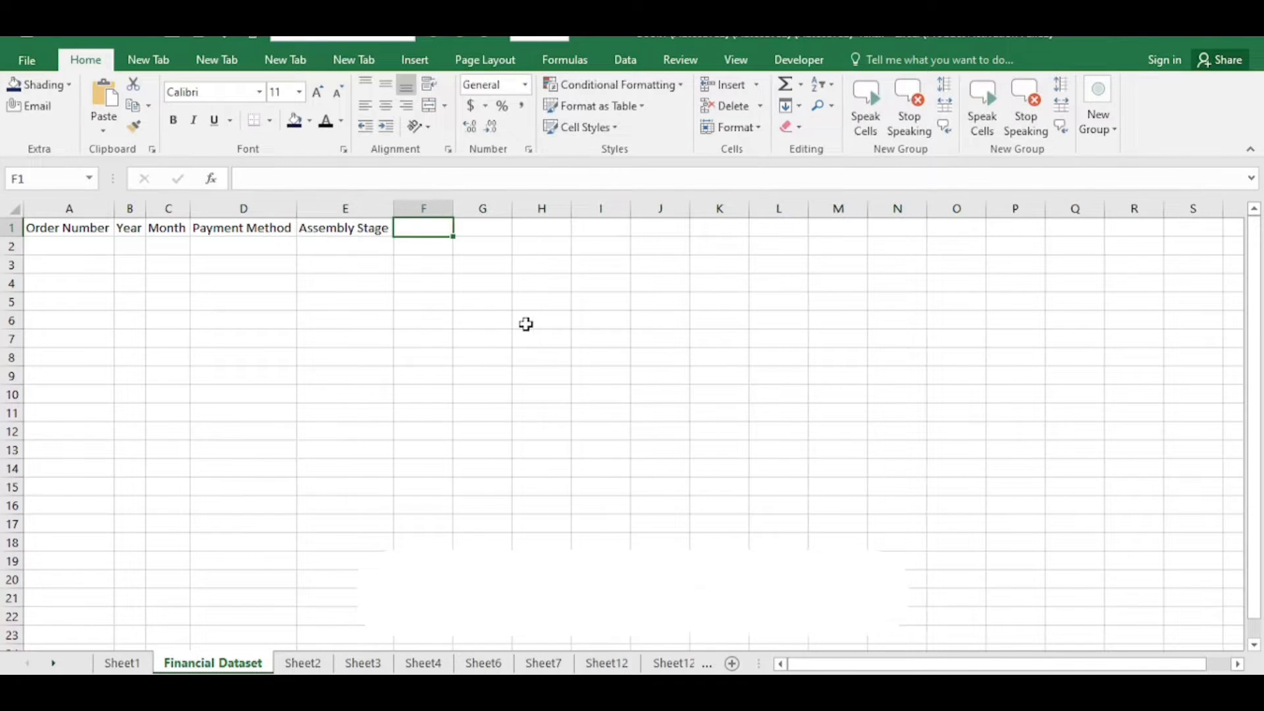
pyautogui.write('Registration Statua')
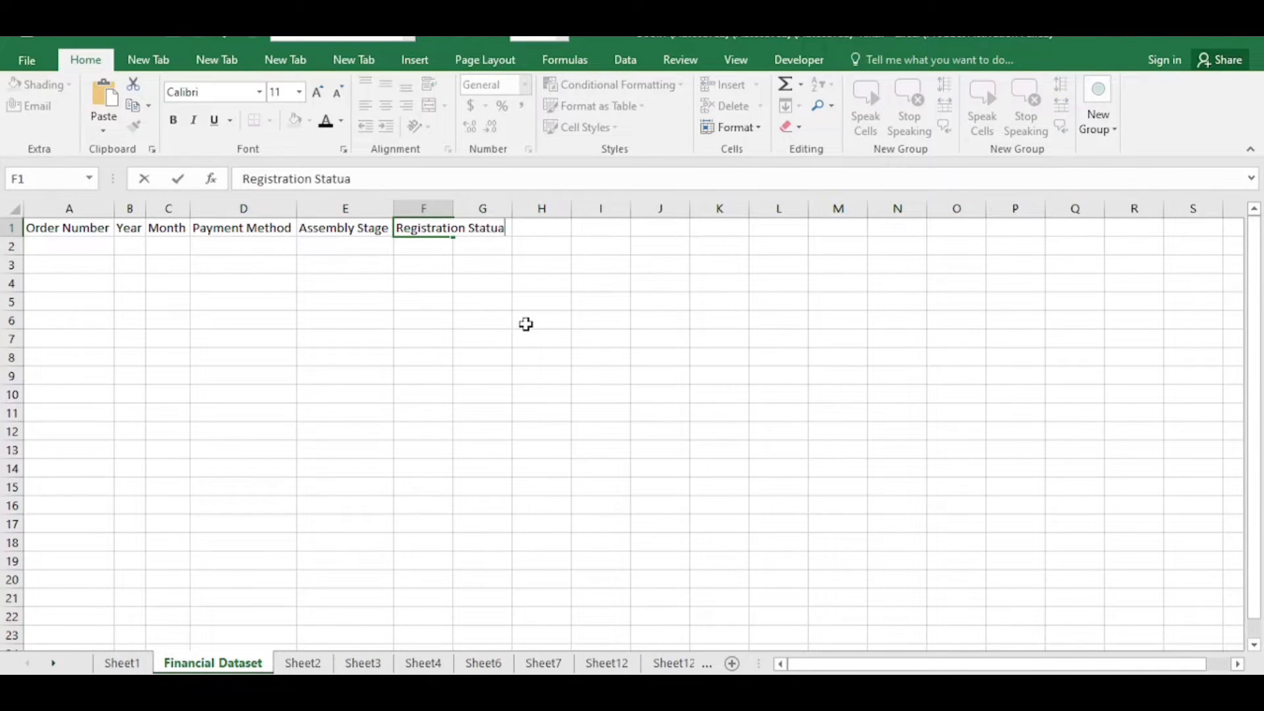
pyautogui.press('BackSpace')
pyautogui.write('s')
pyautogui.press('Tab')
pyautogui.write('Sale Status')
pyautogui.press('Tab')
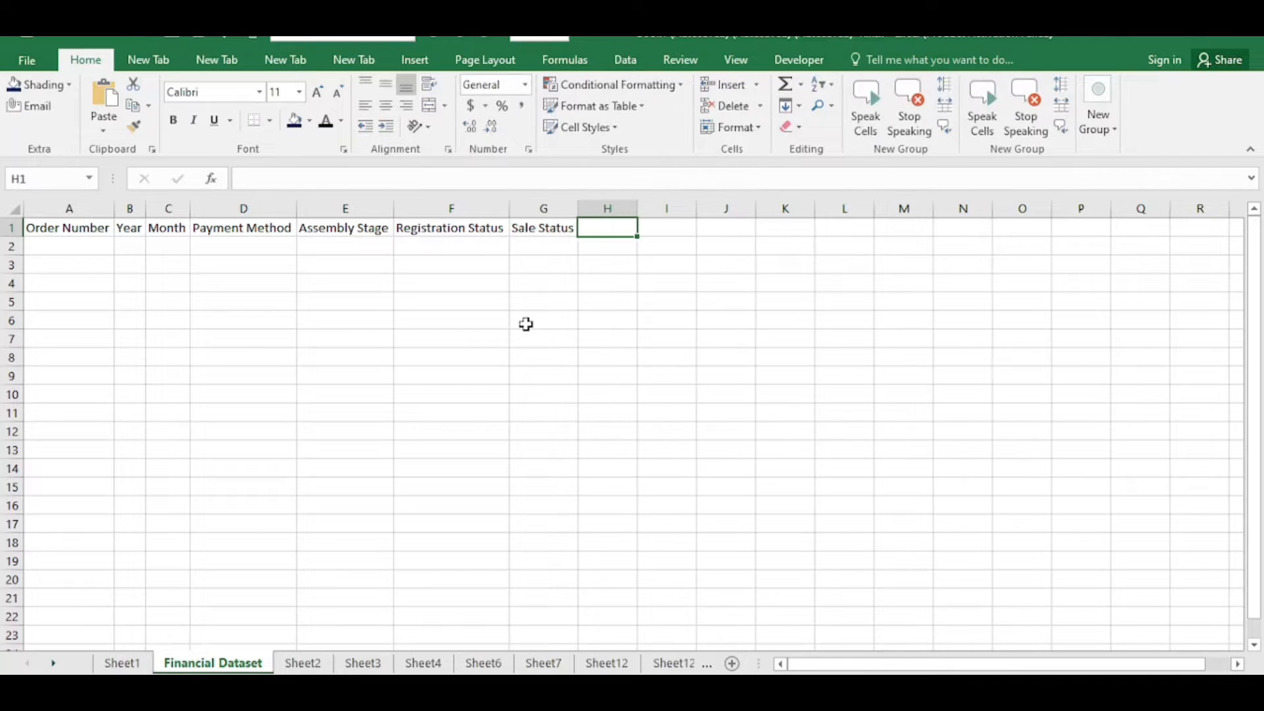
# Add the column headers Delivery Type, Amount and Target in cells H1 to J1
pyautogui.write('Delivery Type')
pyautogui.press('Tab')
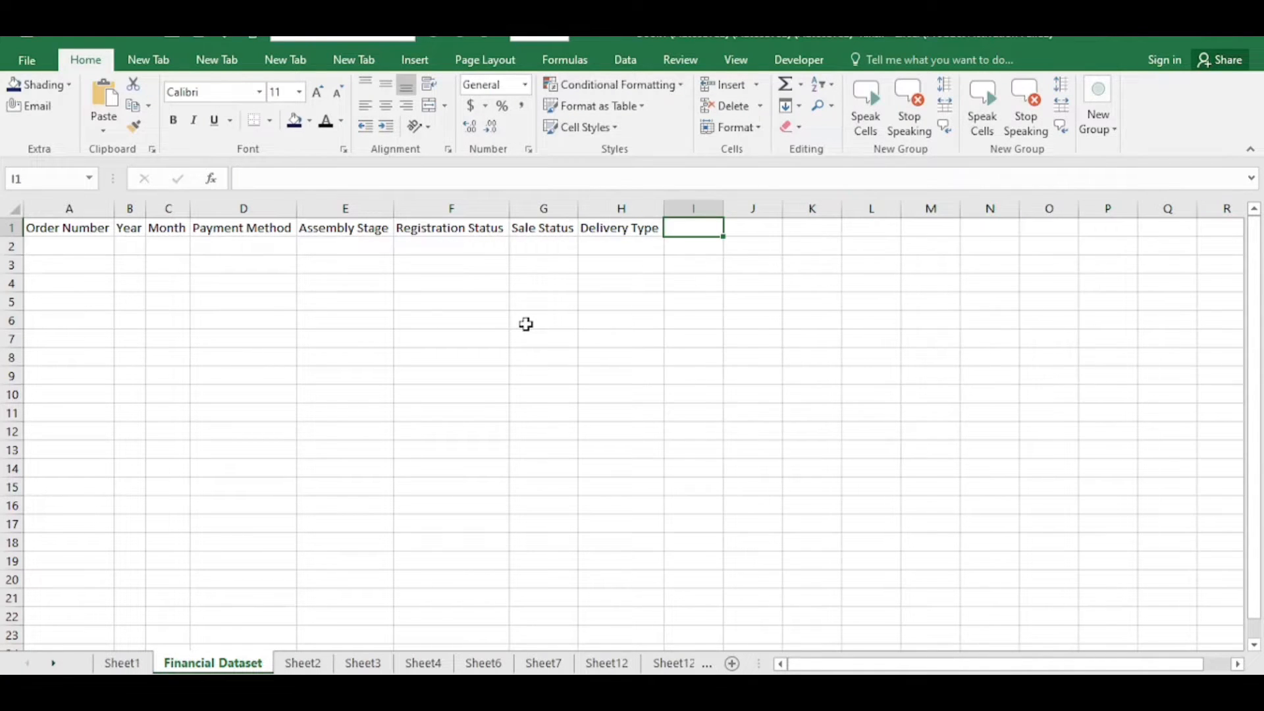
pyautogui.write('Amount')
pyautogui.press('Tab')
pyautogui.write('Tar')
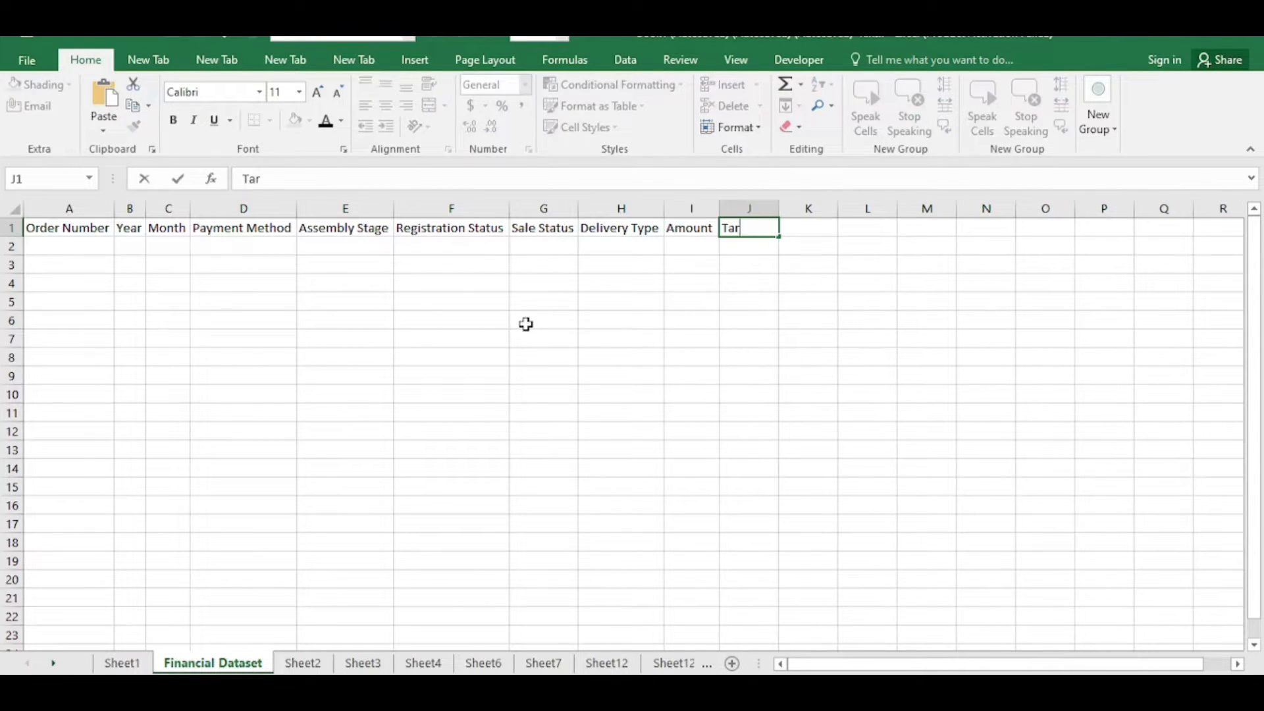
pyautogui.press('Tab')
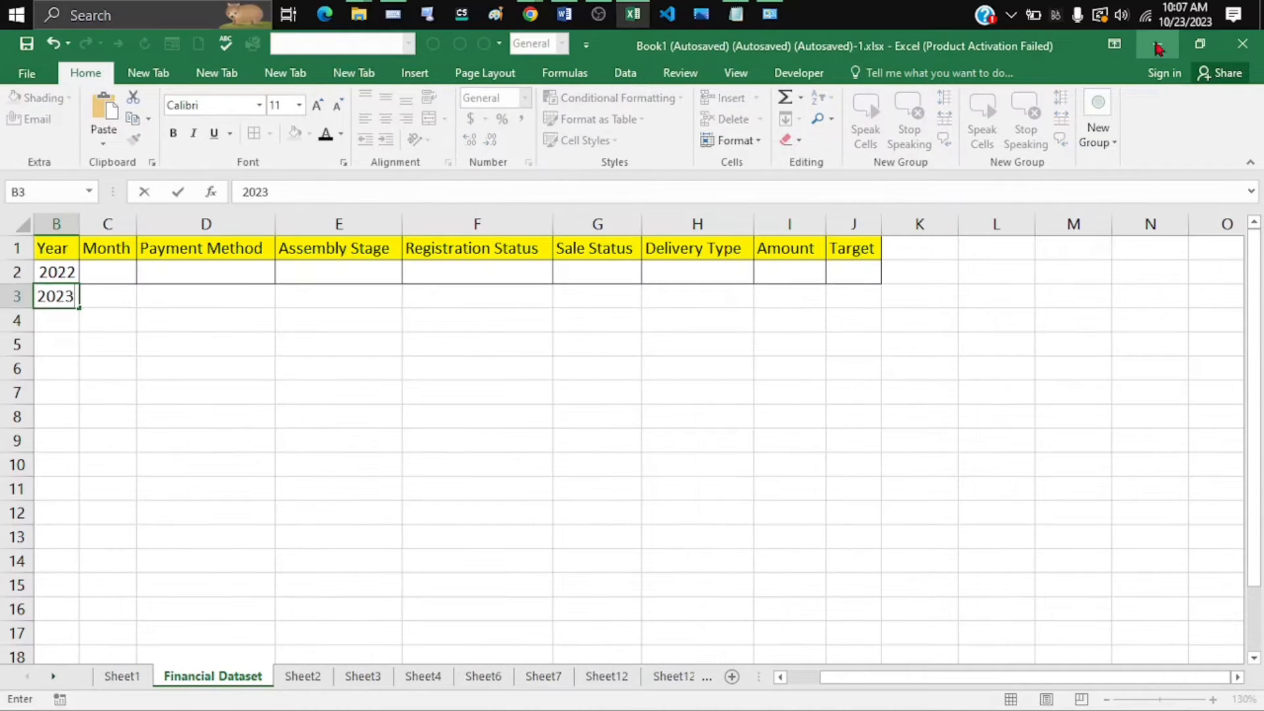
# Enter 2023 in the Year column for rows 3 to 6
pyautogui.press('Return')
pyautogui.write('2023')
pyautogui.press('Return')
pyautogui.write('2023')
pyautogui.press('Return')
pyautogui.write('2023')
# Enter December, January, March, April and May in the Month column, cells C2 to C6
pyautogui.click(90, 268)
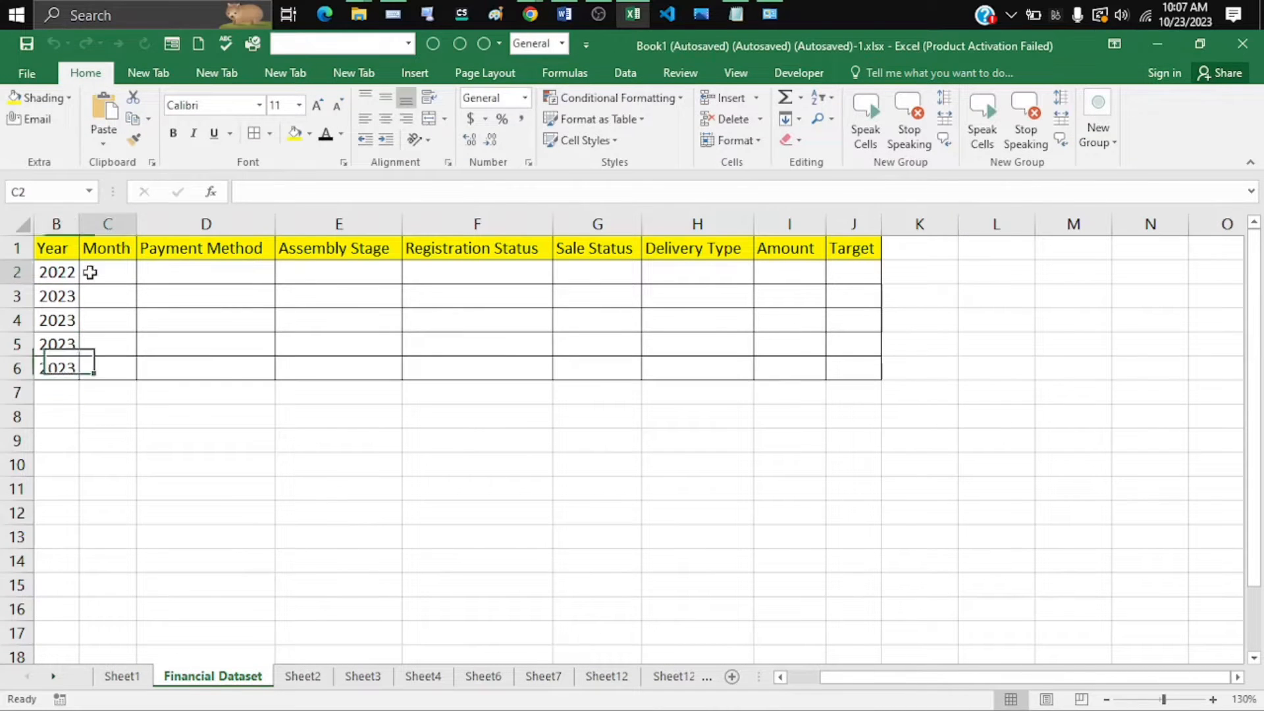
pyautogui.write('December')
pyautogui.press('Return')
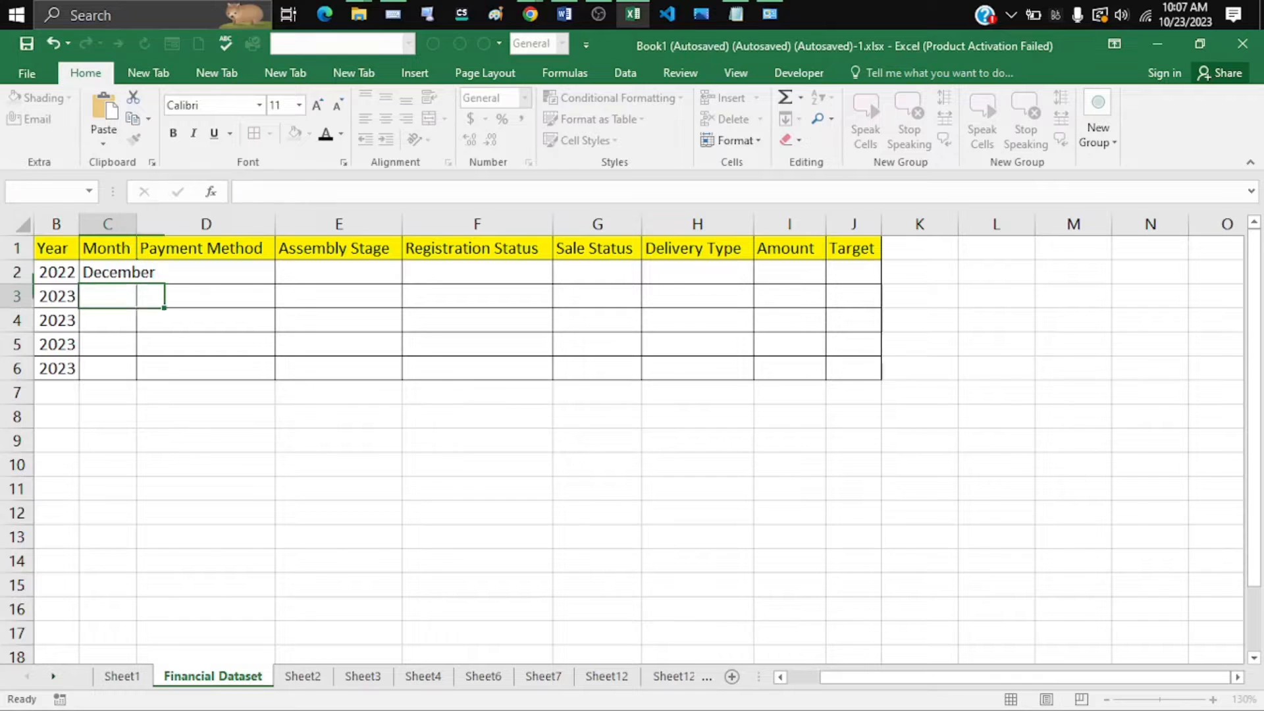
pyautogui.write('January')
pyautogui.press('Return')
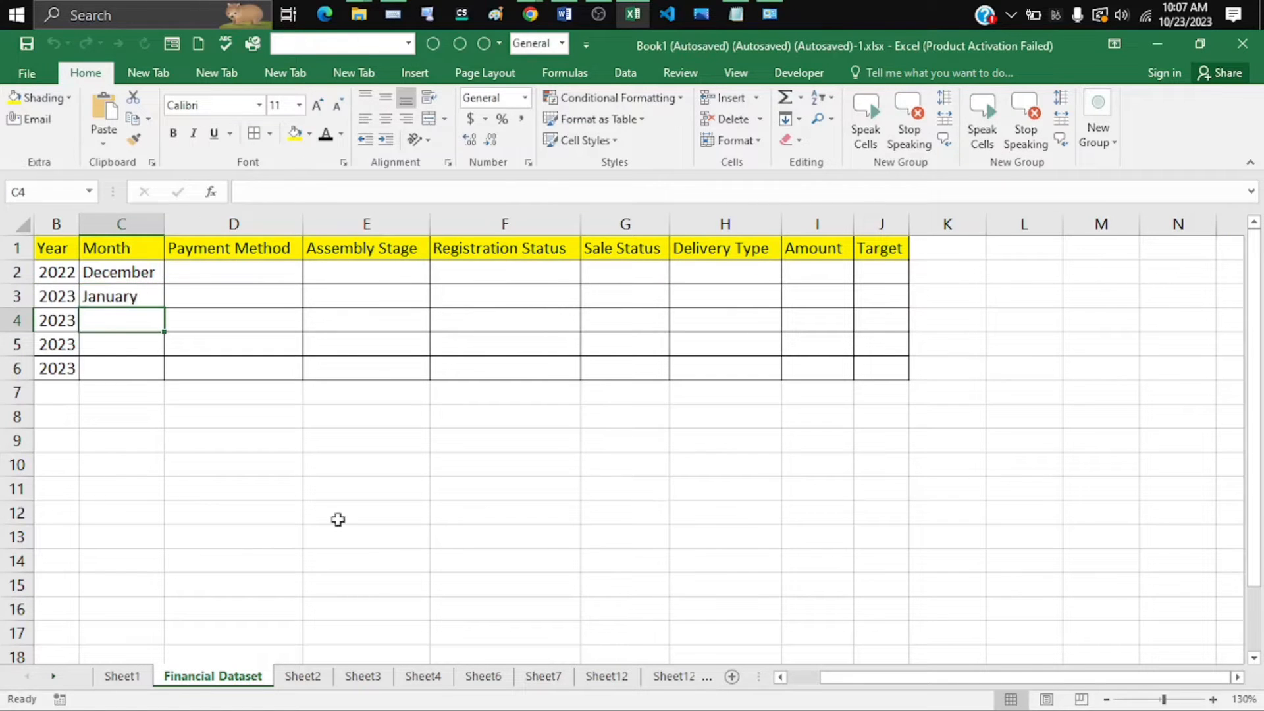
pyautogui.write('MArch')
pyautogui.press('BackSpace')
pyautogui.press('BackSpace')
pyautogui.press('BackSpace')
pyautogui.press('BackSpace')
pyautogui.write('arch')
pyautogui.press('Return')
pyautogui.write('April')
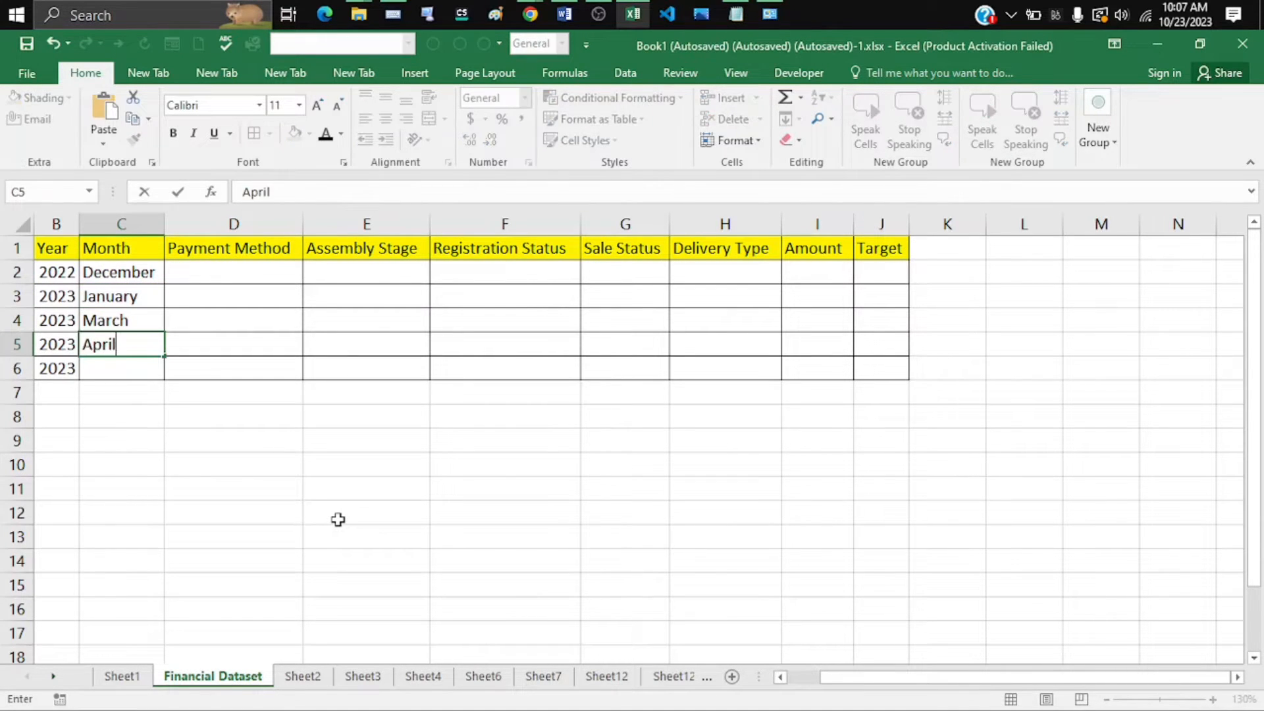
pyautogui.press('Return')
pyautogui.write('May')
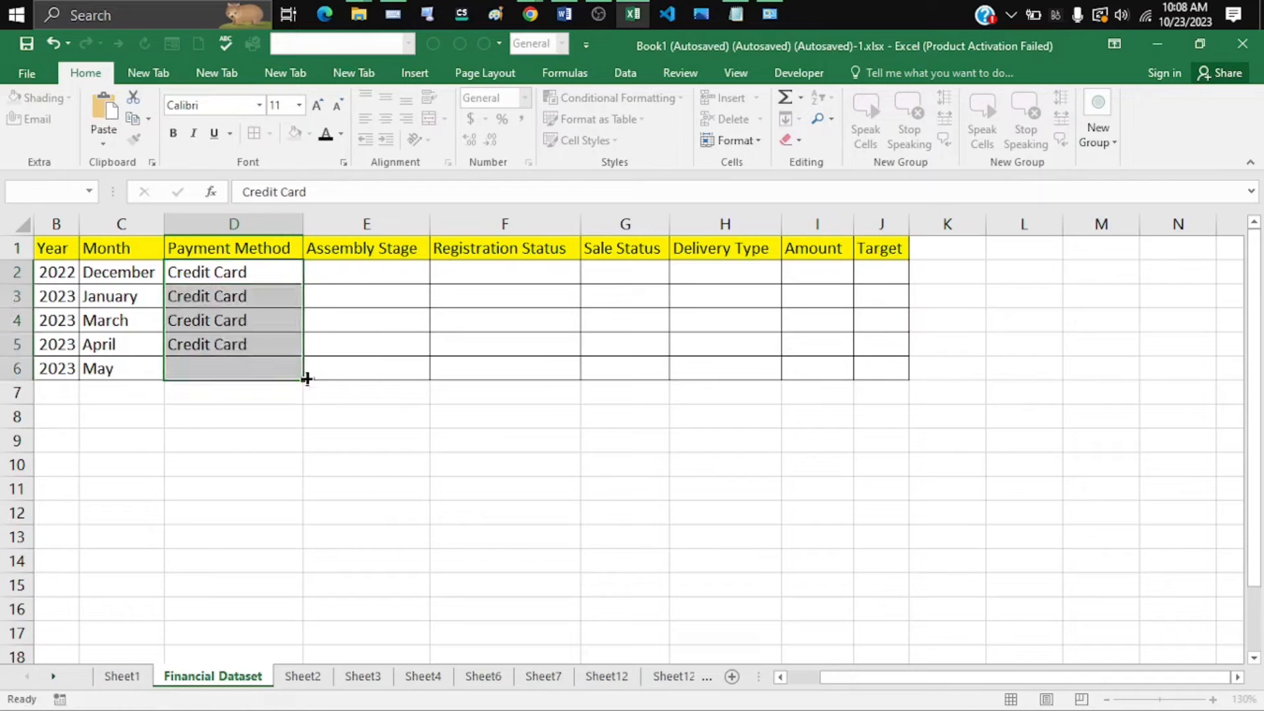
# Enter Order Assembled in E2, fit the Assembly Stage column to its text and fill the entry down to E6
pyautogui.click(353, 274)
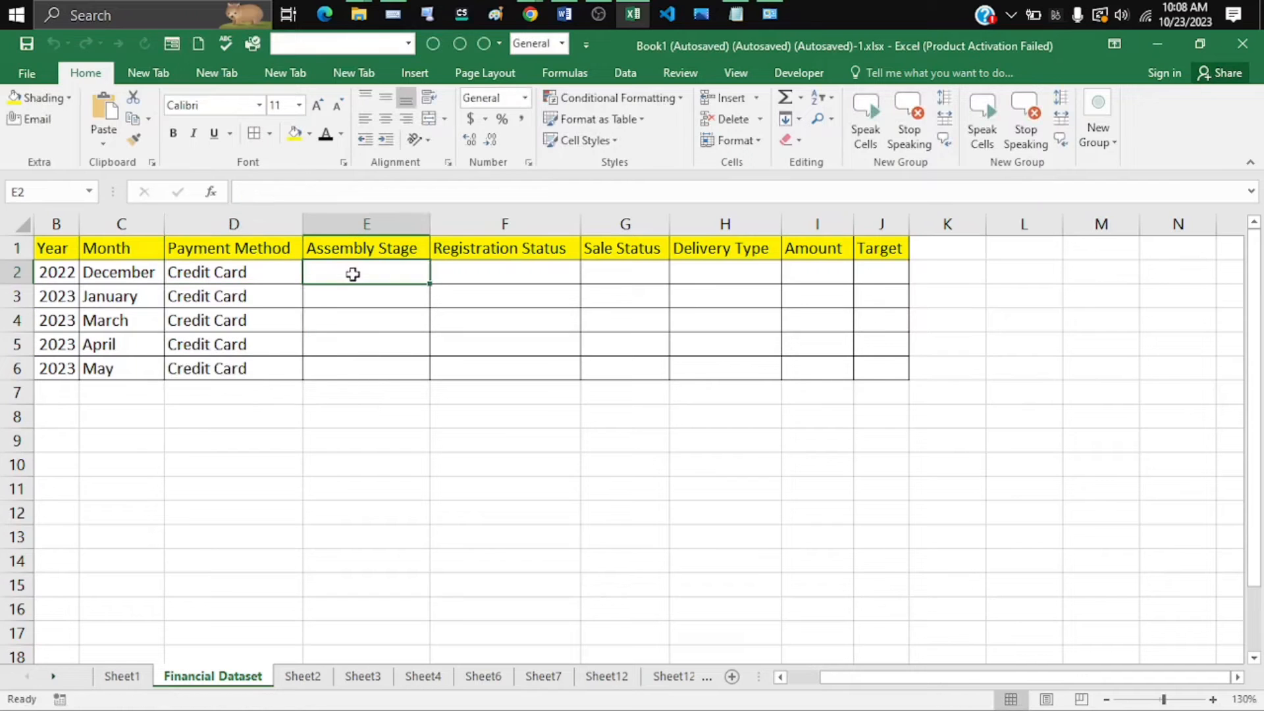
pyautogui.write('Order Assembled')
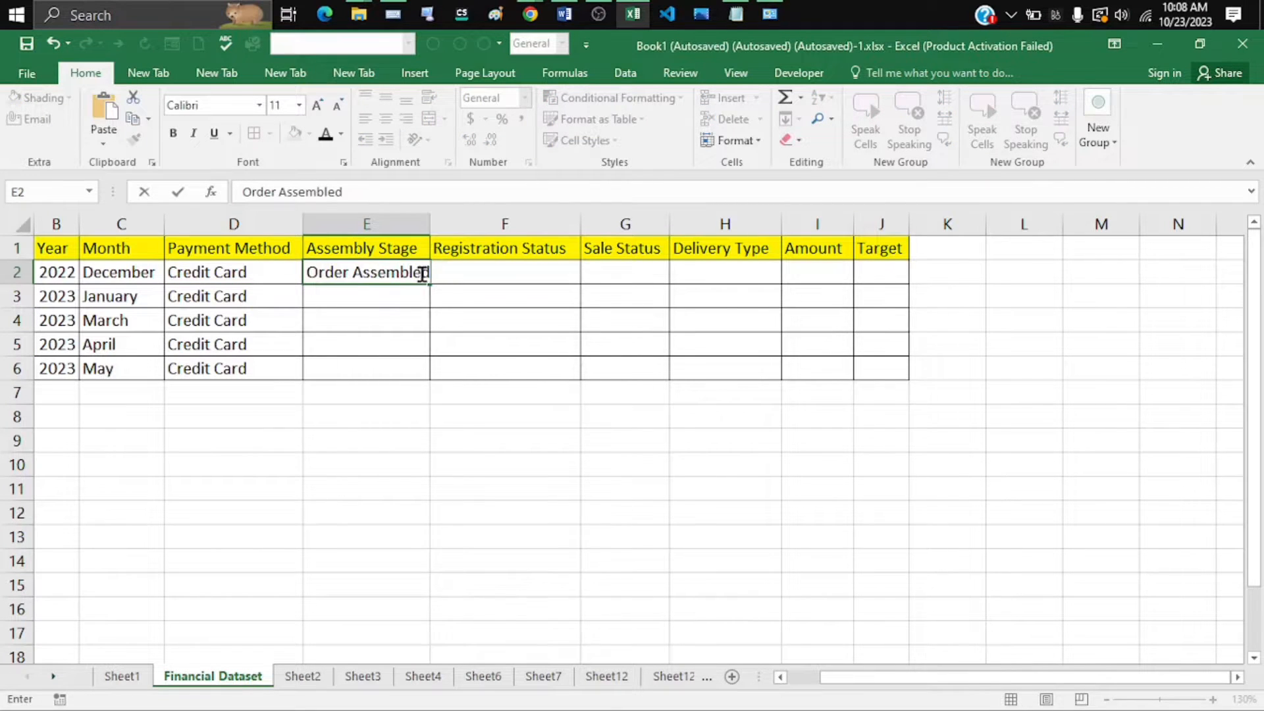
pyautogui.doubleClick(430, 224)
pyautogui.moveTo(443, 284); pyautogui.dragTo(438, 373)
# Enter Register Cus Info in F2 and fill it down the Registration Status column to F6
pyautogui.click(511, 278)
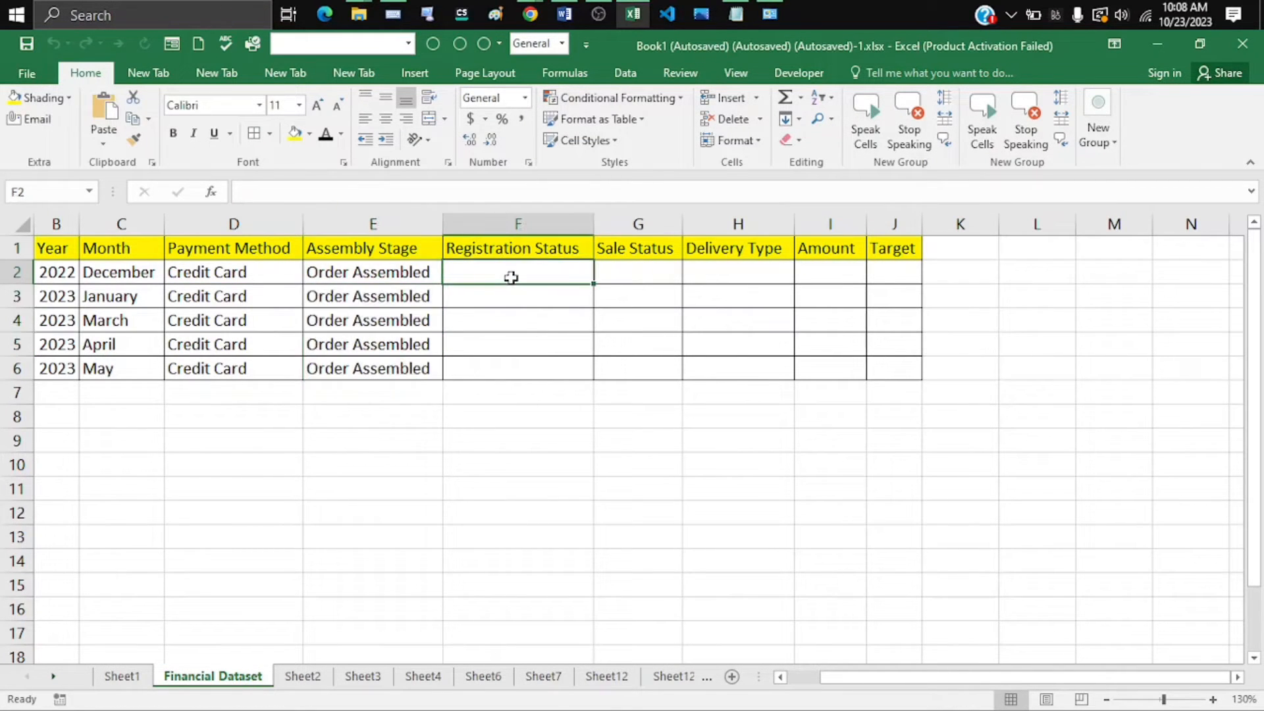
pyautogui.write('Register')
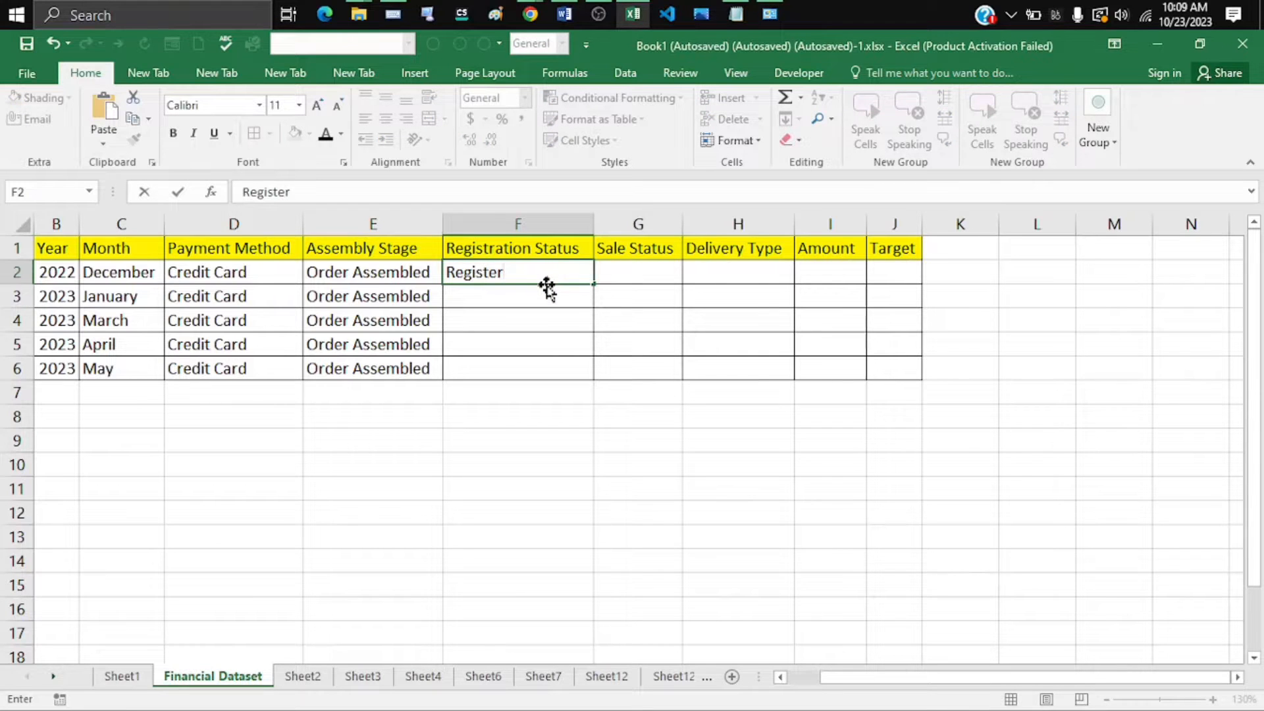
pyautogui.write(' Cus Info')
pyautogui.moveTo(593, 283); pyautogui.dragTo(606, 395)
# Enter Paid in G2 and fill it down the Sale Status column to G6
pyautogui.click(649, 274)
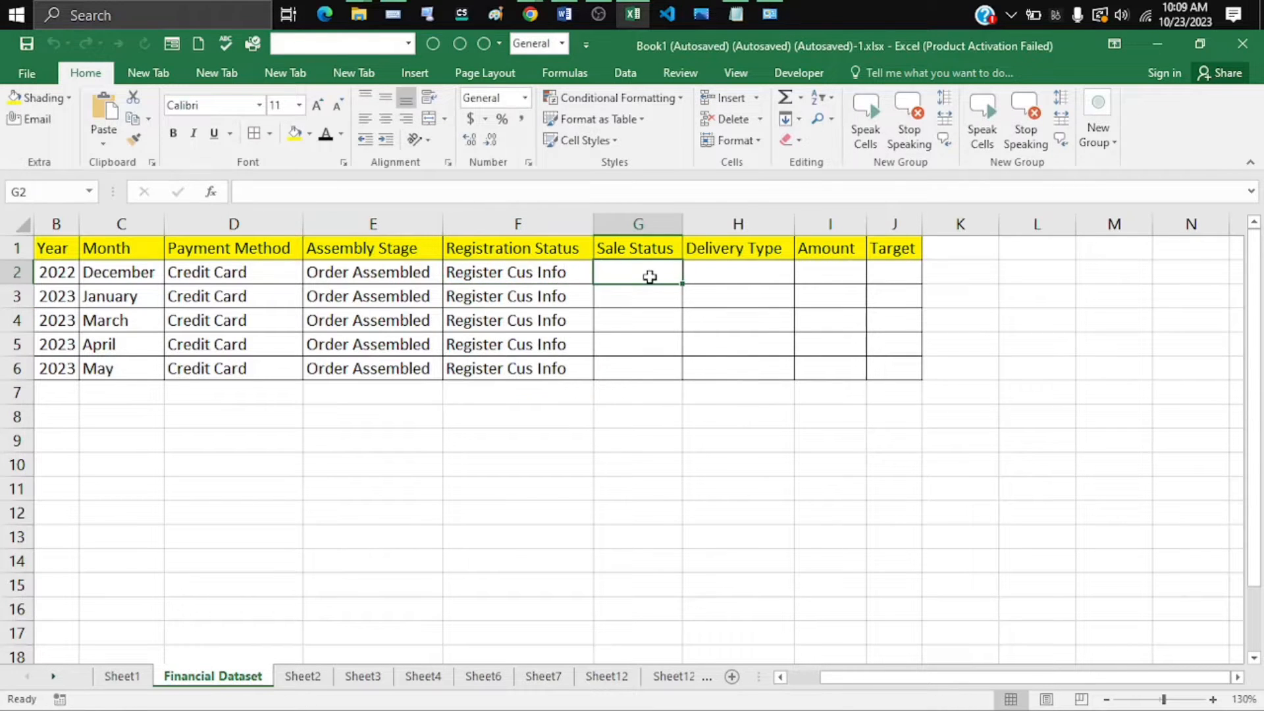
pyautogui.write('Paid')
pyautogui.moveTo(682, 284); pyautogui.dragTo(680, 373)
# Fill the Delivery Type column with Download in H2 to H4 and Shipment in H5 and H6
pyautogui.click(723, 283)
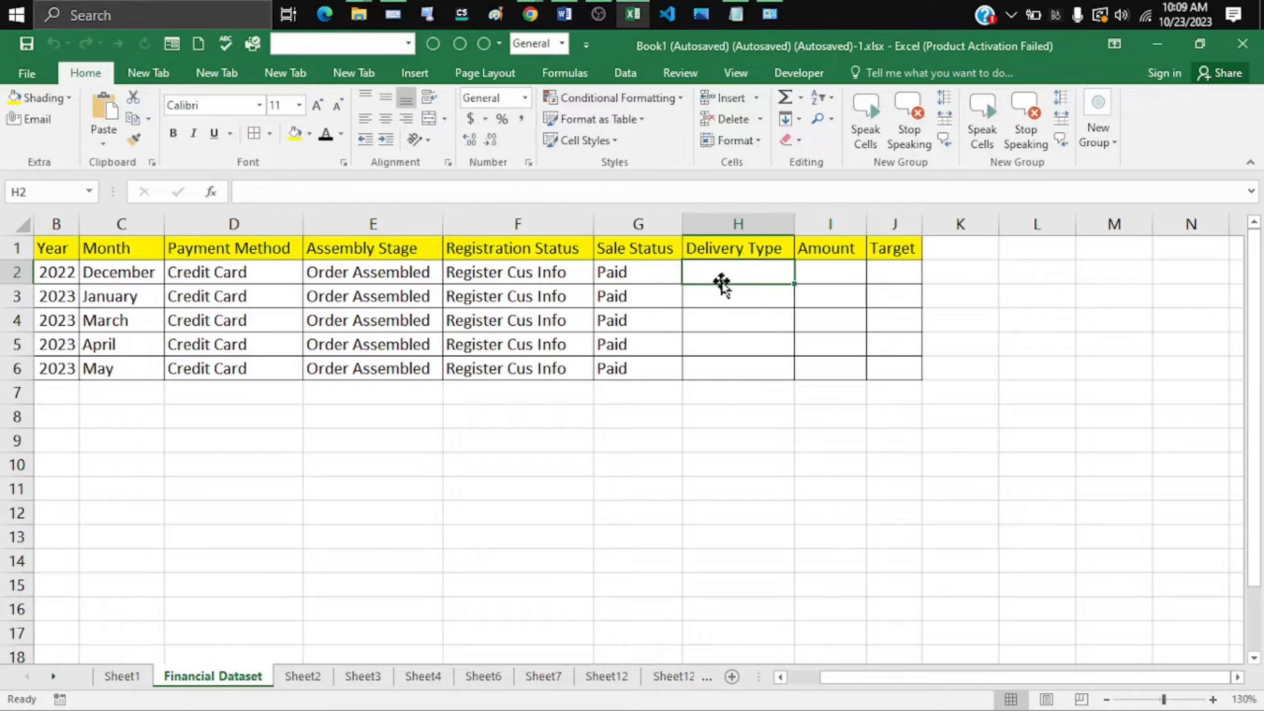
pyautogui.write('Download')
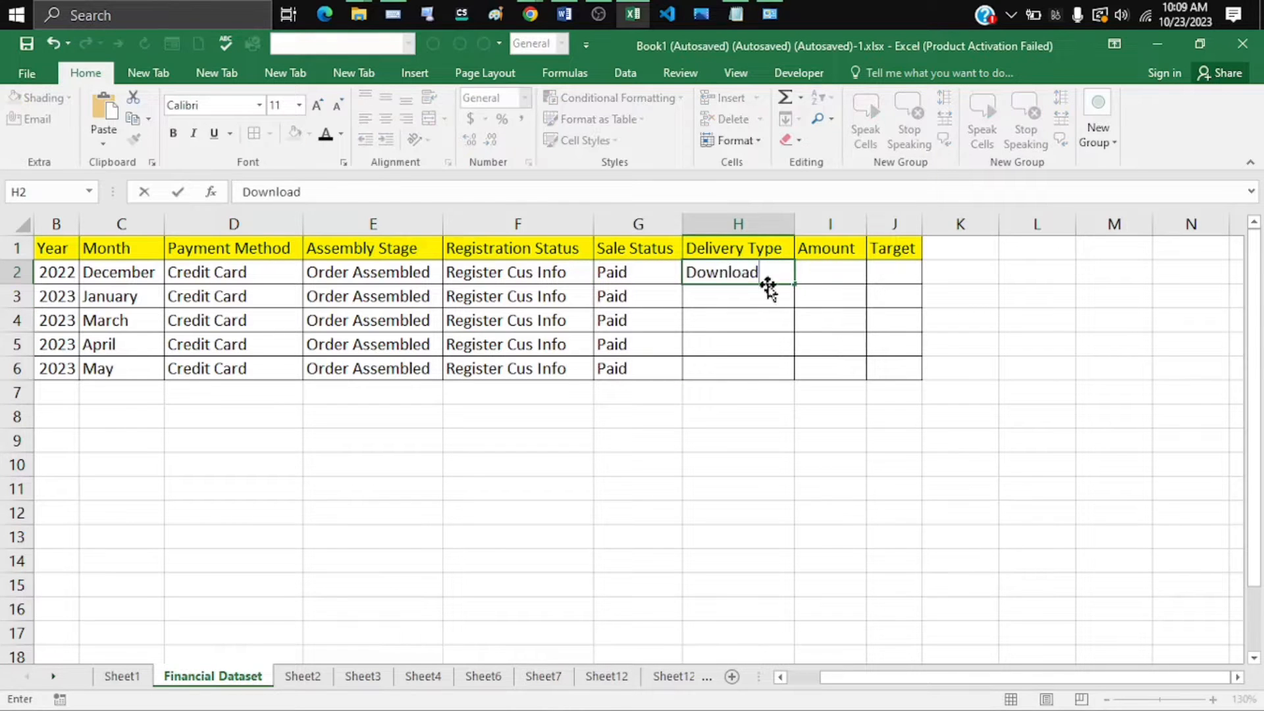
pyautogui.moveTo(794, 283); pyautogui.dragTo(795, 326)
pyautogui.click(790, 345)
pyautogui.write('Shi')
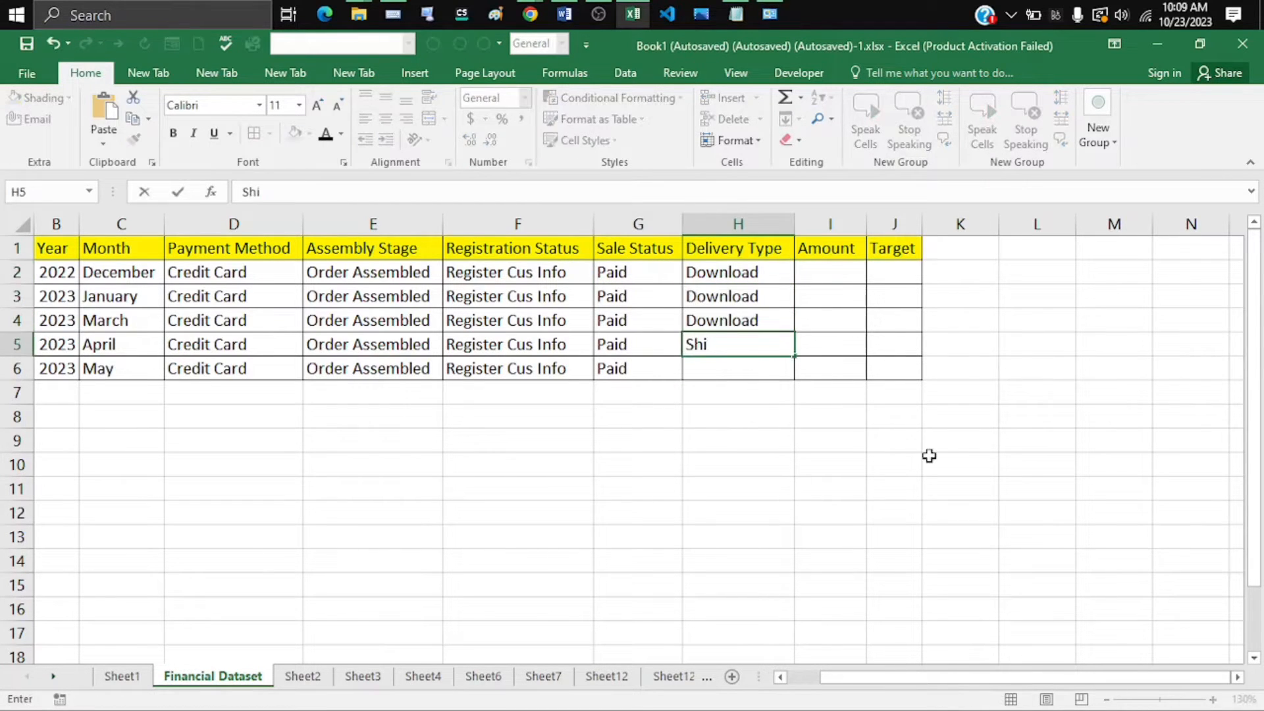
pyautogui.write('pment')
pyautogui.press('Return')
pyautogui.write('Shipm')
pyautogui.write('ent')
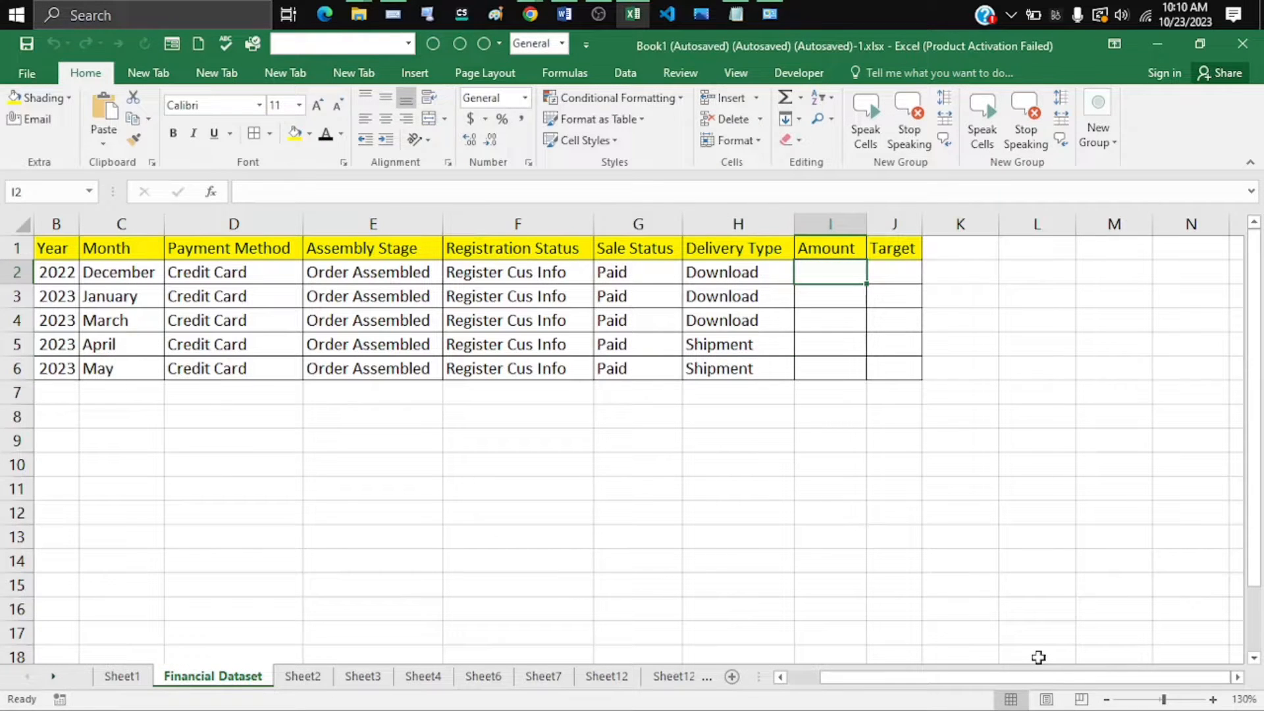
# Enter the amounts 710, 345, 803, 235 and 211 in cells I2 to I6
pyautogui.write('710')
pyautogui.press('Return')
pyautogui.write('345')
pyautogui.press('Return')
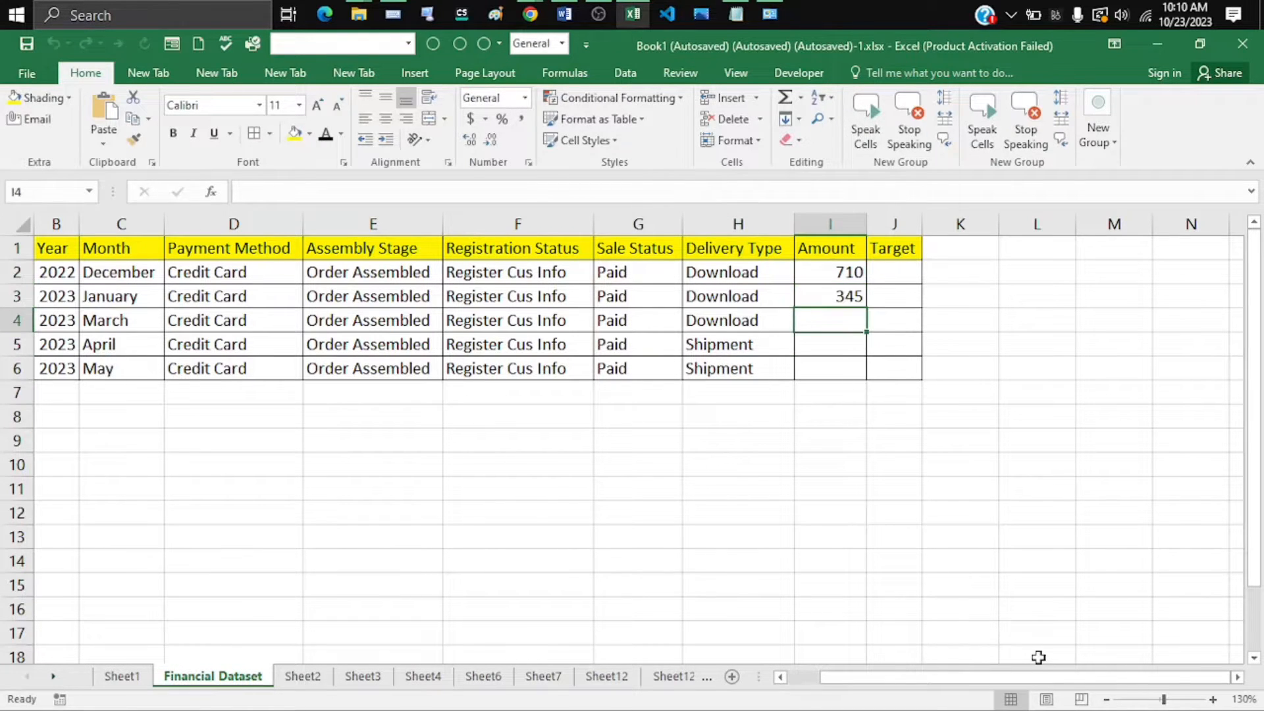
pyautogui.write('803')
pyautogui.press('Return')
pyautogui.write('235')
pyautogui.press('Return')
pyautogui.write('211')
pyautogui.press('Tab')
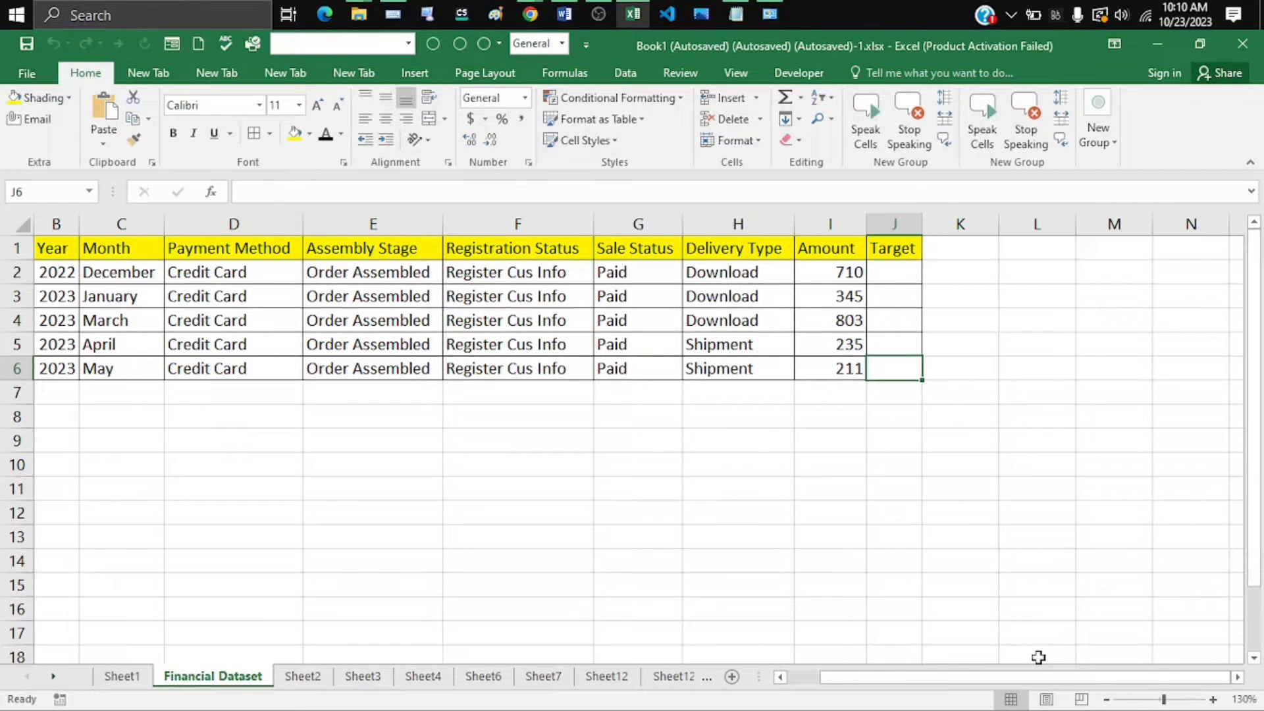
# Enter the Target values 1015.3, 493.35, 526.24, 336.05 and 301.73 in cells J2 to J6
pyautogui.write('301.72')
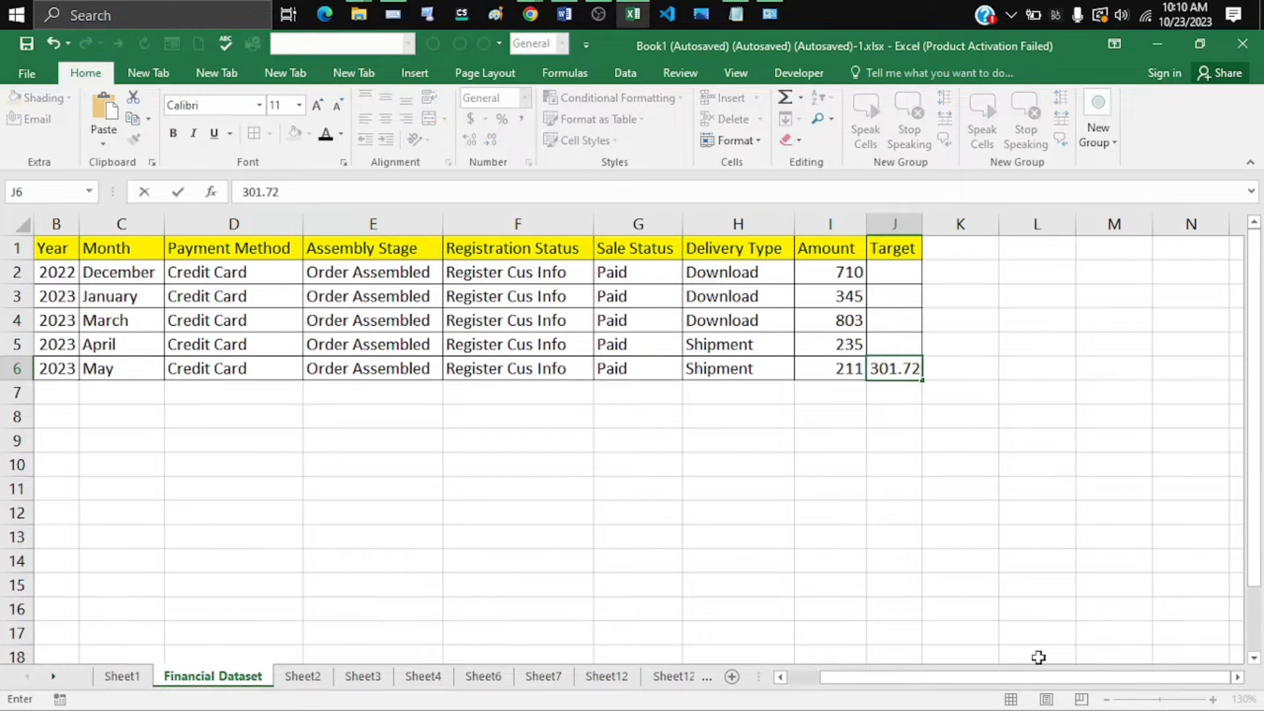
pyautogui.press('BackSpace')
pyautogui.write('3')
pyautogui.press('Up')
pyautogui.write('336.')
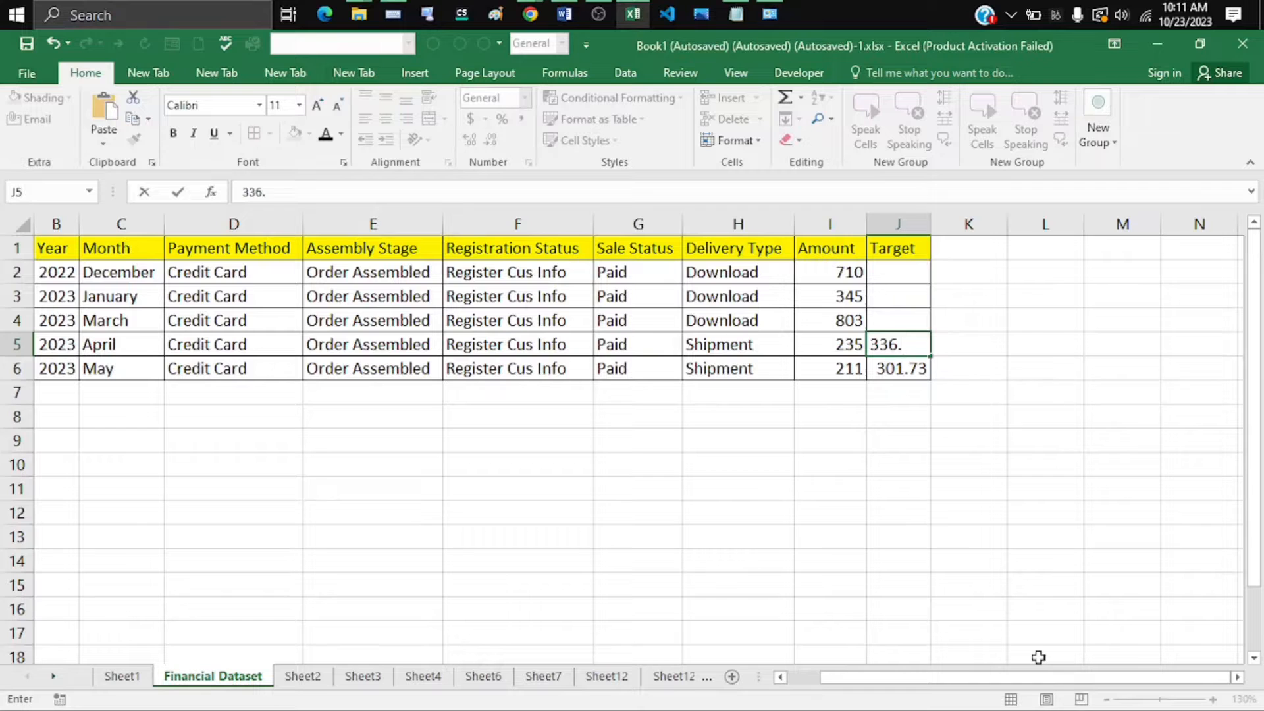
pyautogui.write('05')
pyautogui.press('Up')
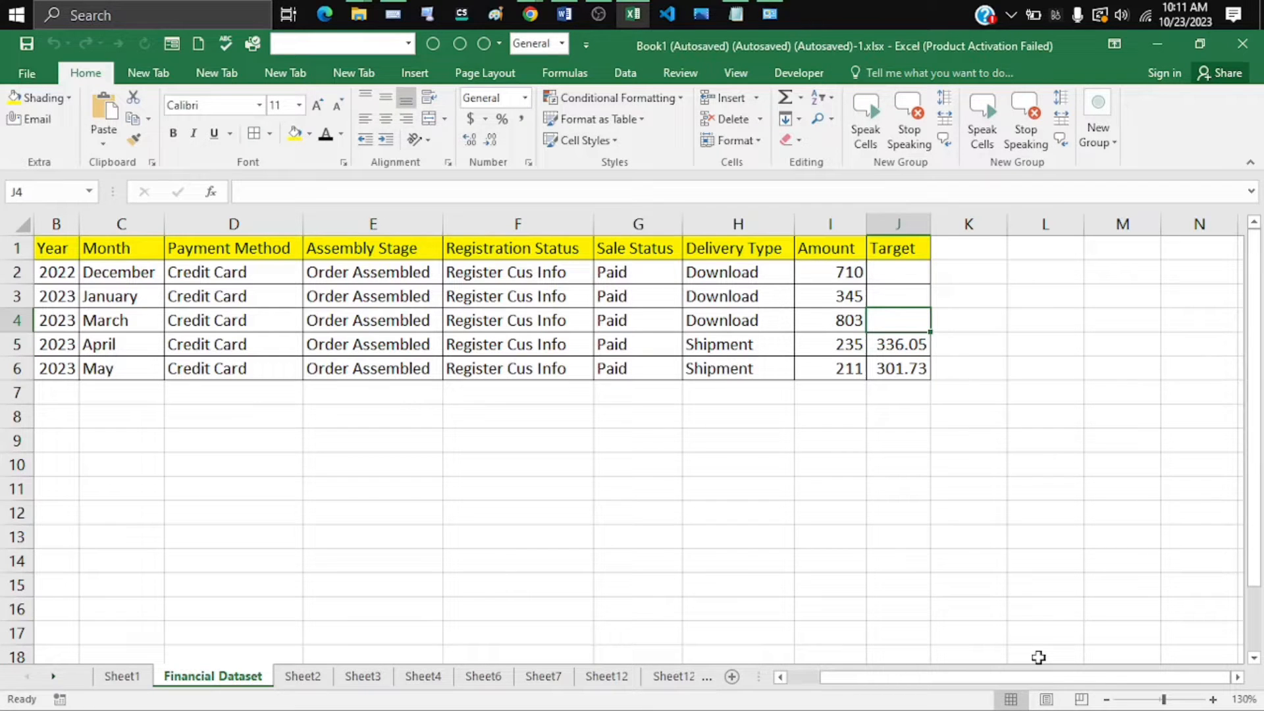
pyautogui.write('526.24')
pyautogui.press('Up')
pyautogui.write('493.')
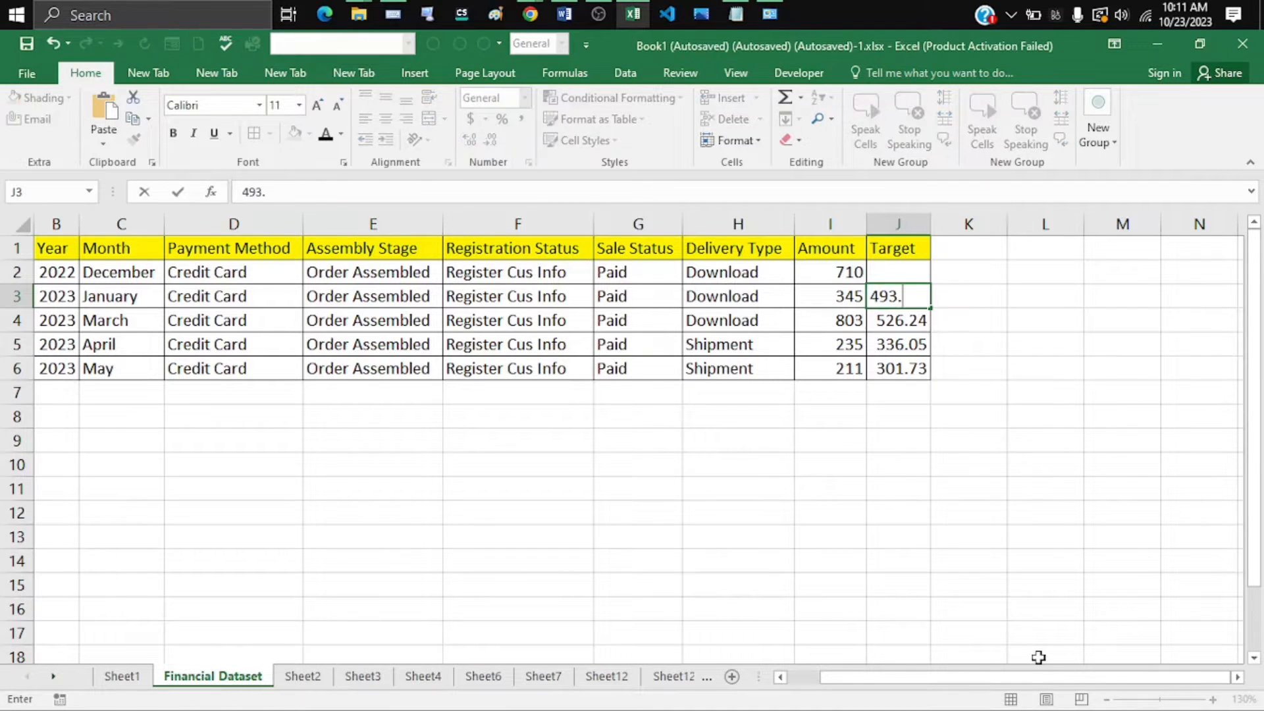
pyautogui.write('35')
pyautogui.press('Up')
pyautogui.write('1015')
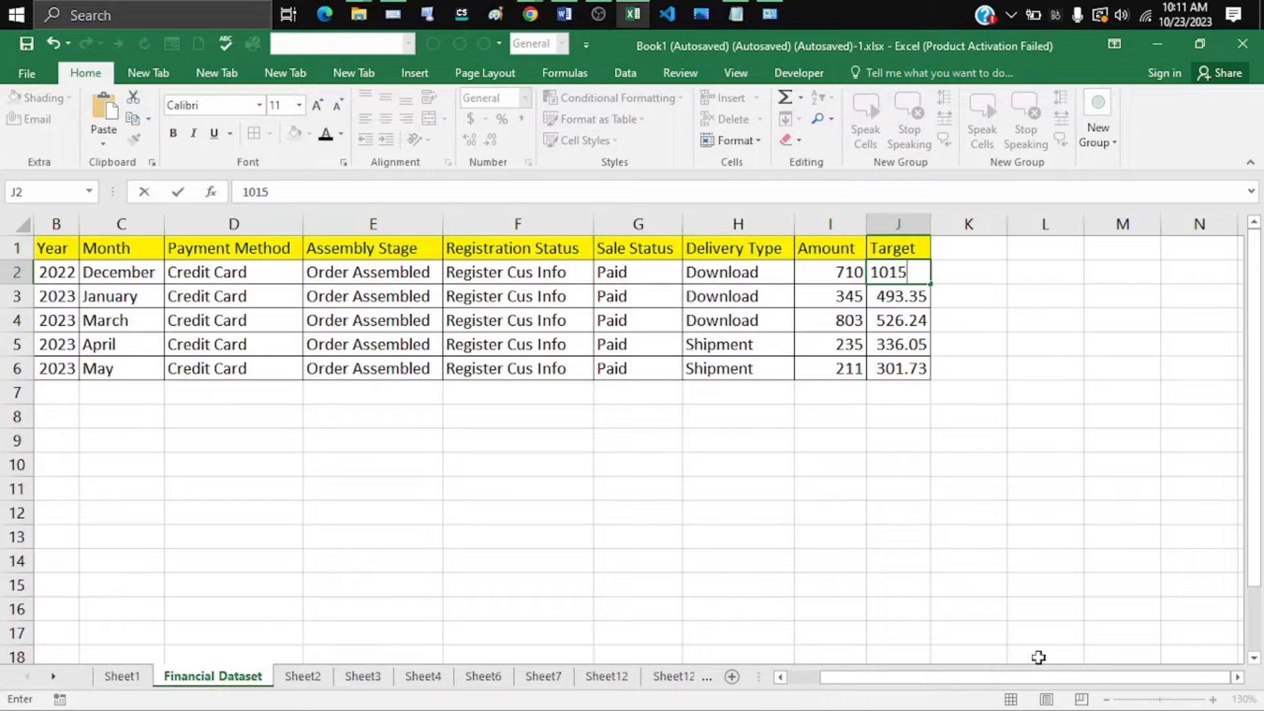
# Center the data from the Year column through the Target column, cells B2 to J6
pyautogui.moveTo(53, 272); pyautogui.dragTo(898, 369)
pyautogui.click(385, 118)
pyautogui.click(1014, 274)
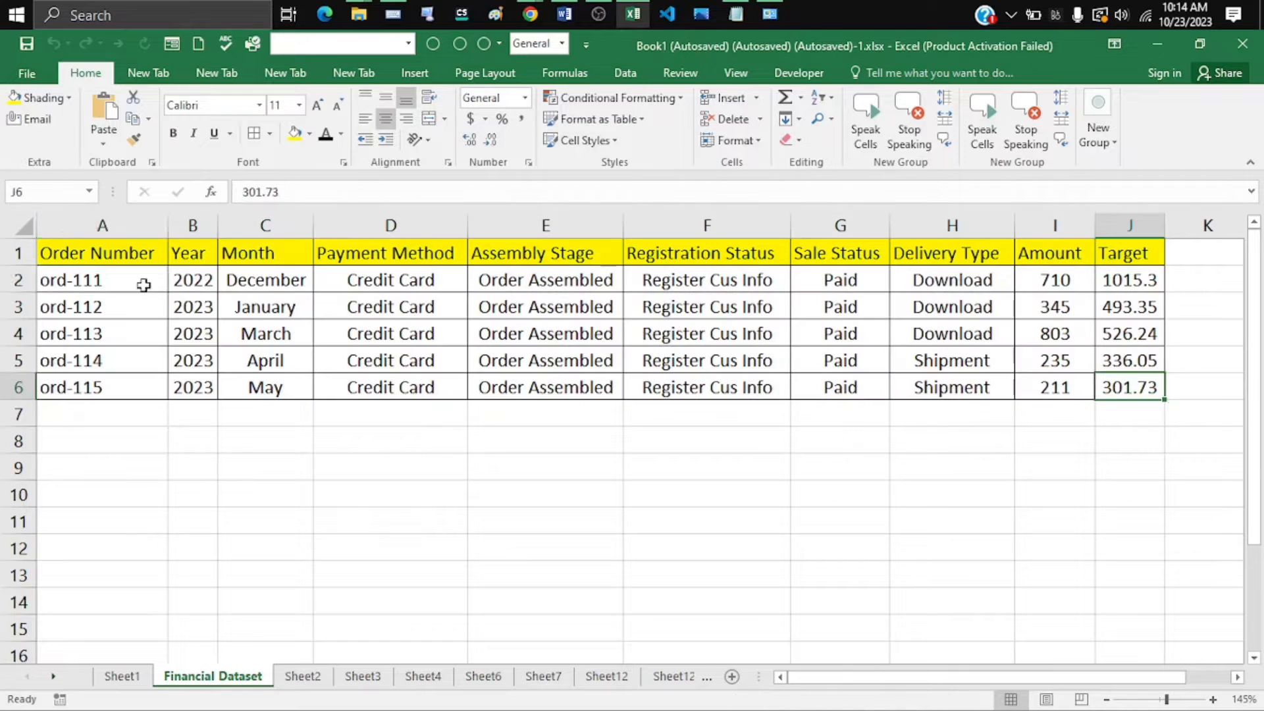
# Center the order numbers in cells A2 to A6 horizontally
pyautogui.moveTo(141, 282); pyautogui.dragTo(141, 387)
pyautogui.click(364, 119)
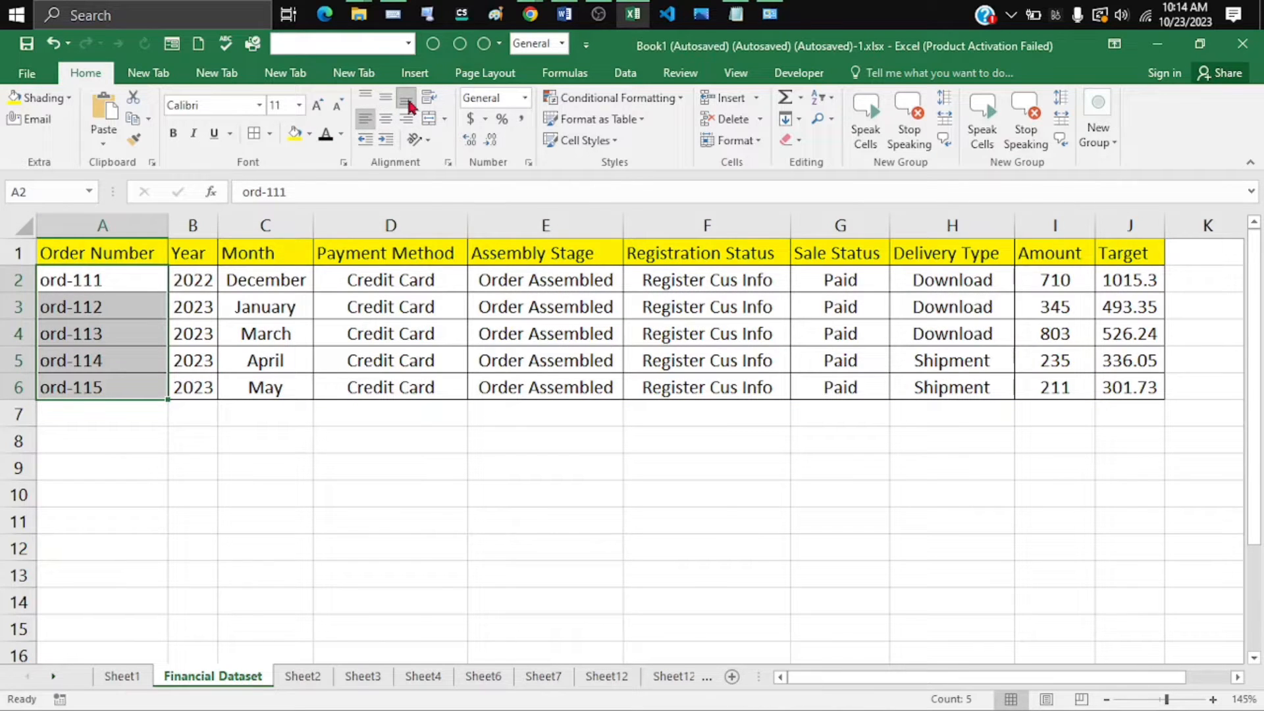
pyautogui.click(386, 119)
pyautogui.click(520, 521)
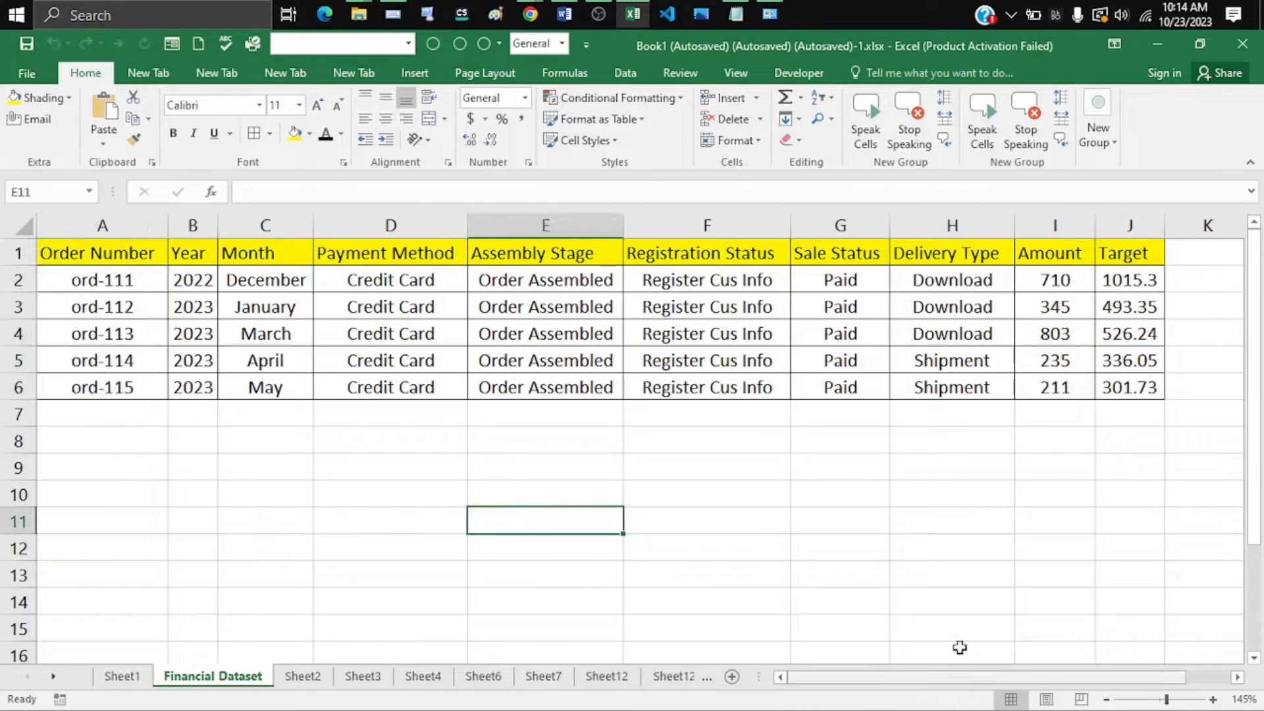
# Fill the data rows A2 to J6 with a light gold theme color
pyautogui.click(1215, 703)
pyautogui.moveTo(132, 283); pyautogui.dragTo(1159, 393)
pyautogui.click(308, 133)
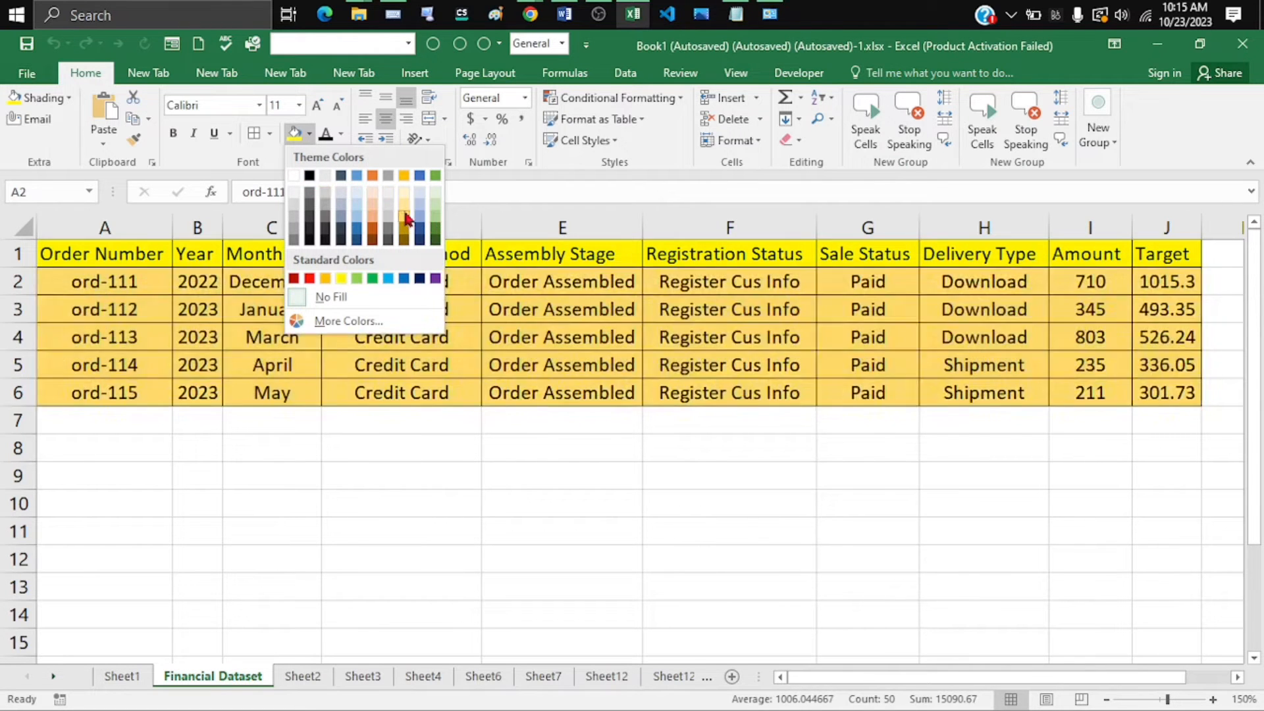
pyautogui.click(406, 220)
pyautogui.click(561, 447)
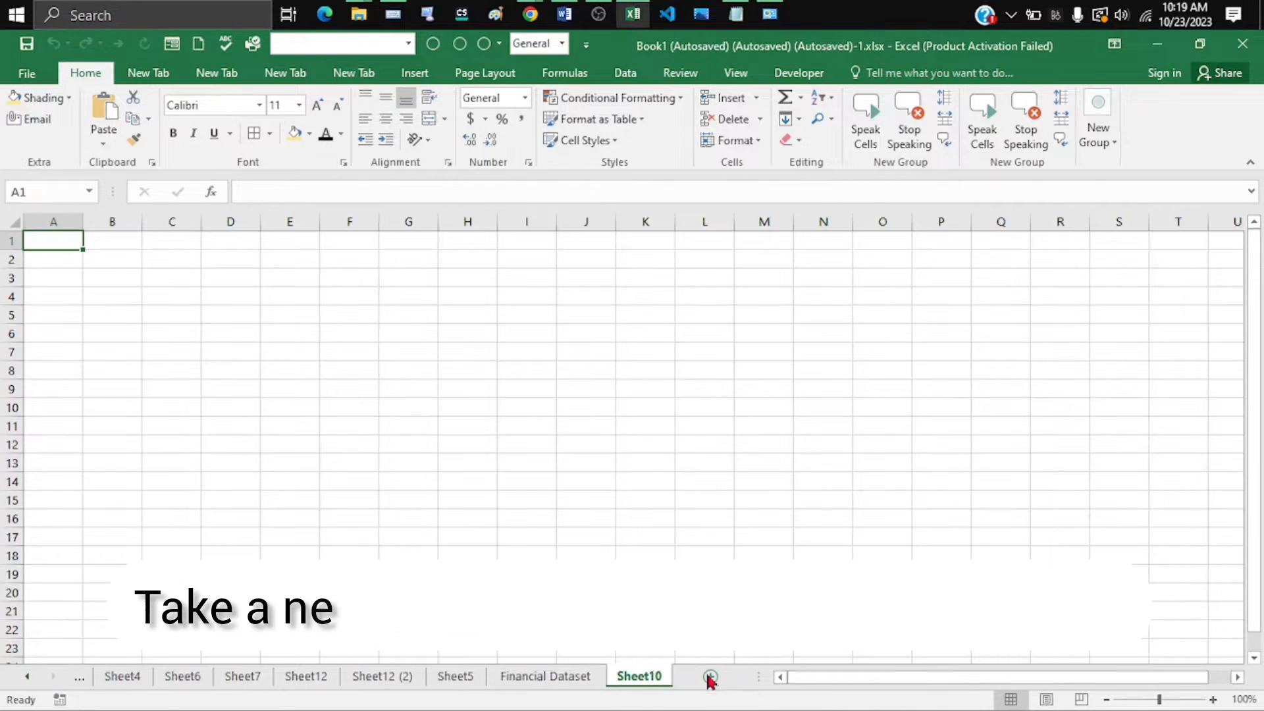
# Rename the new Sheet10 worksheet as Income Source
pyautogui.rightClick(649, 681)
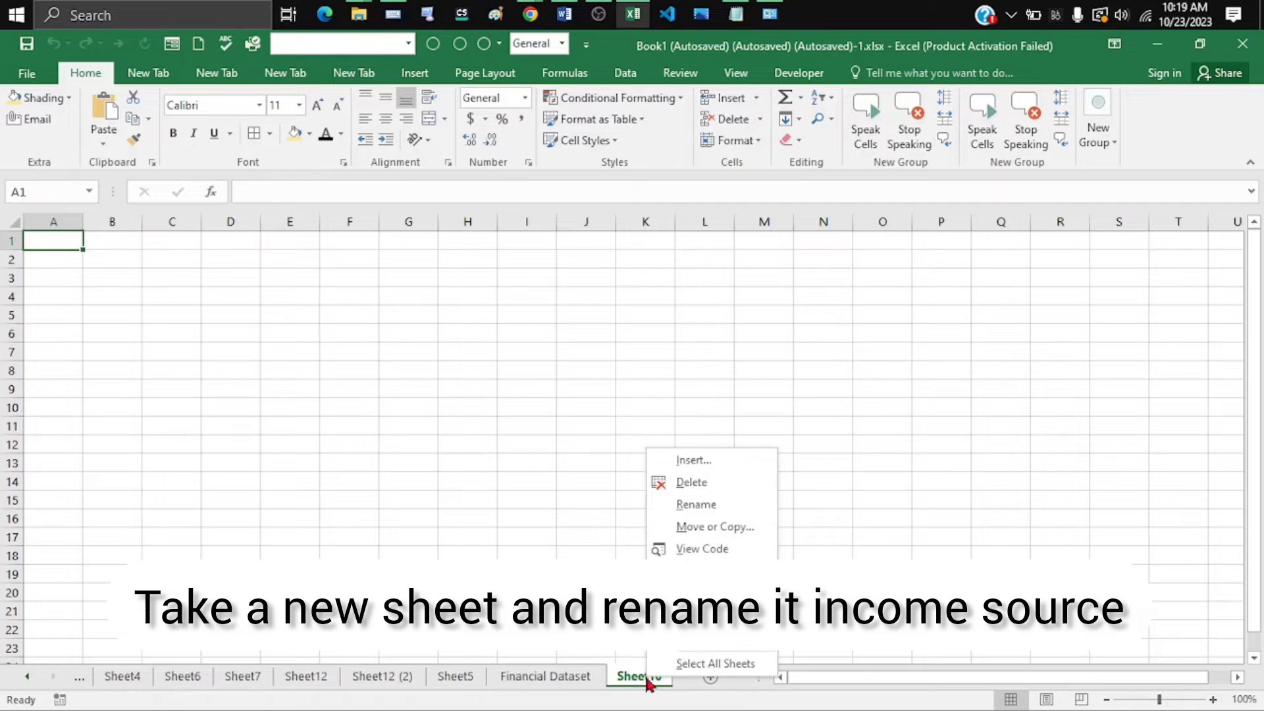
pyautogui.click(734, 508)
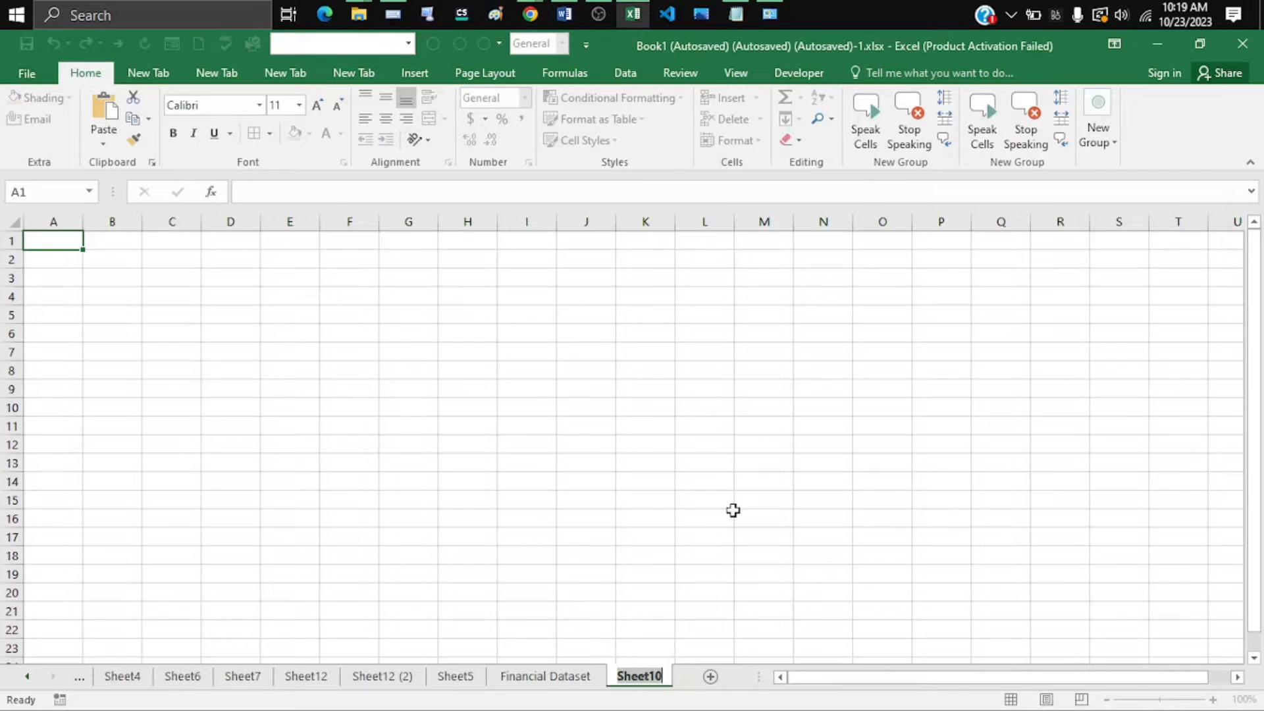
pyautogui.press('BackSpace')
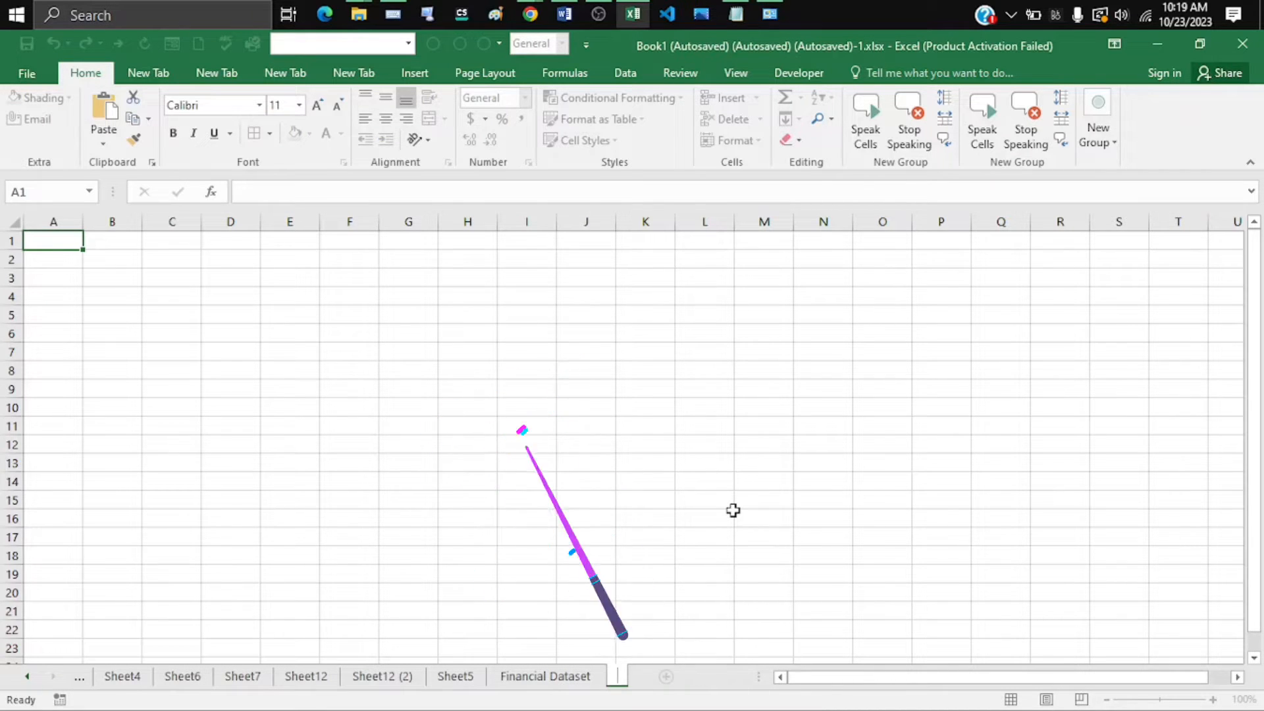
pyautogui.write('Inco')
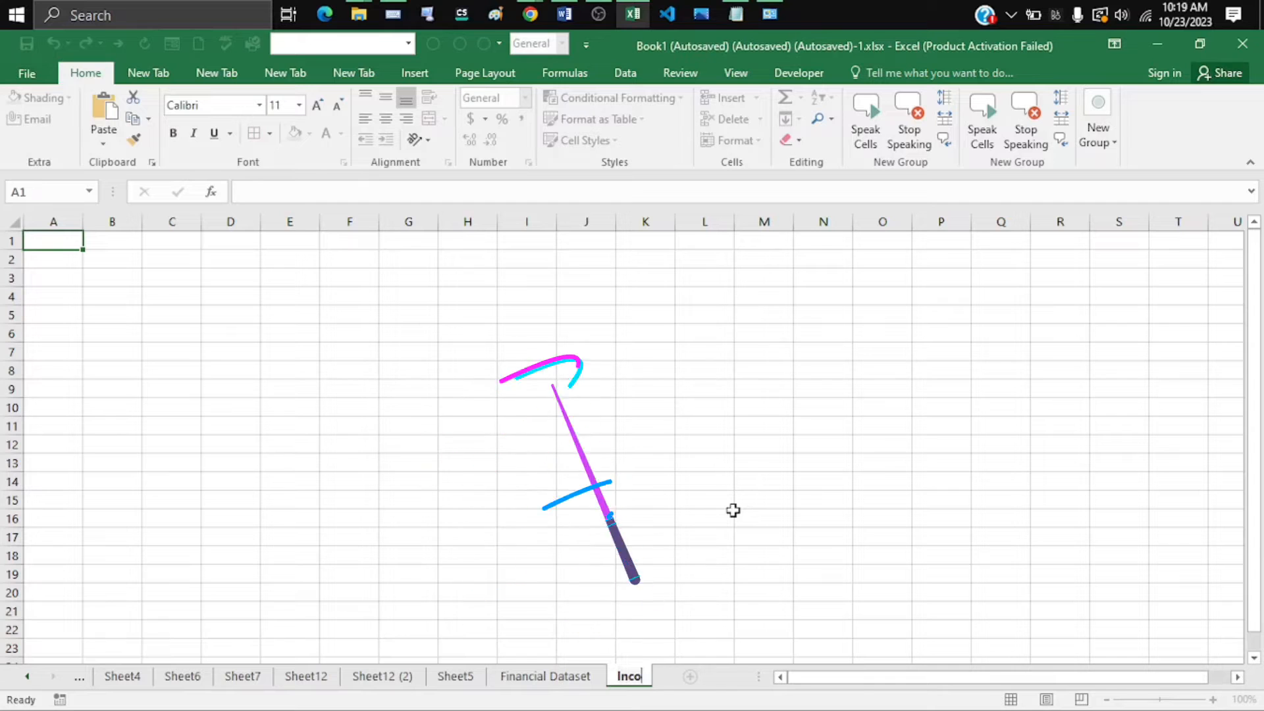
pyautogui.write('me So')
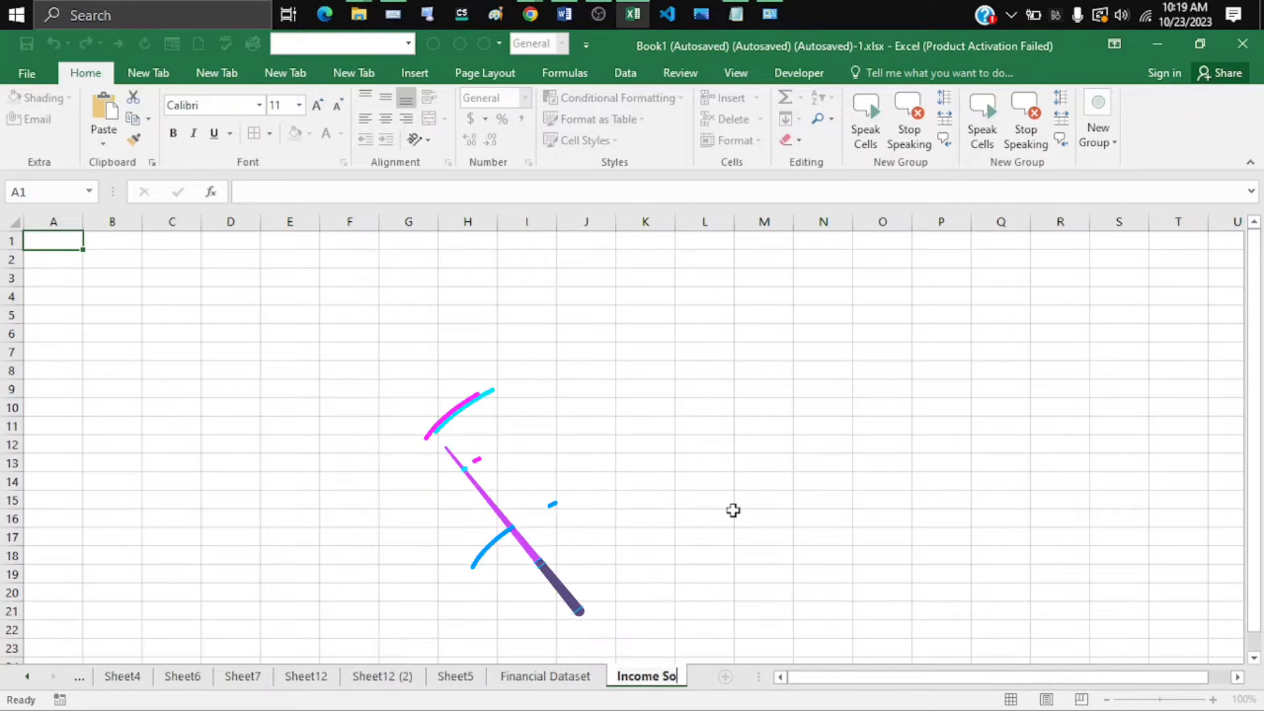
pyautogui.write('urcee')
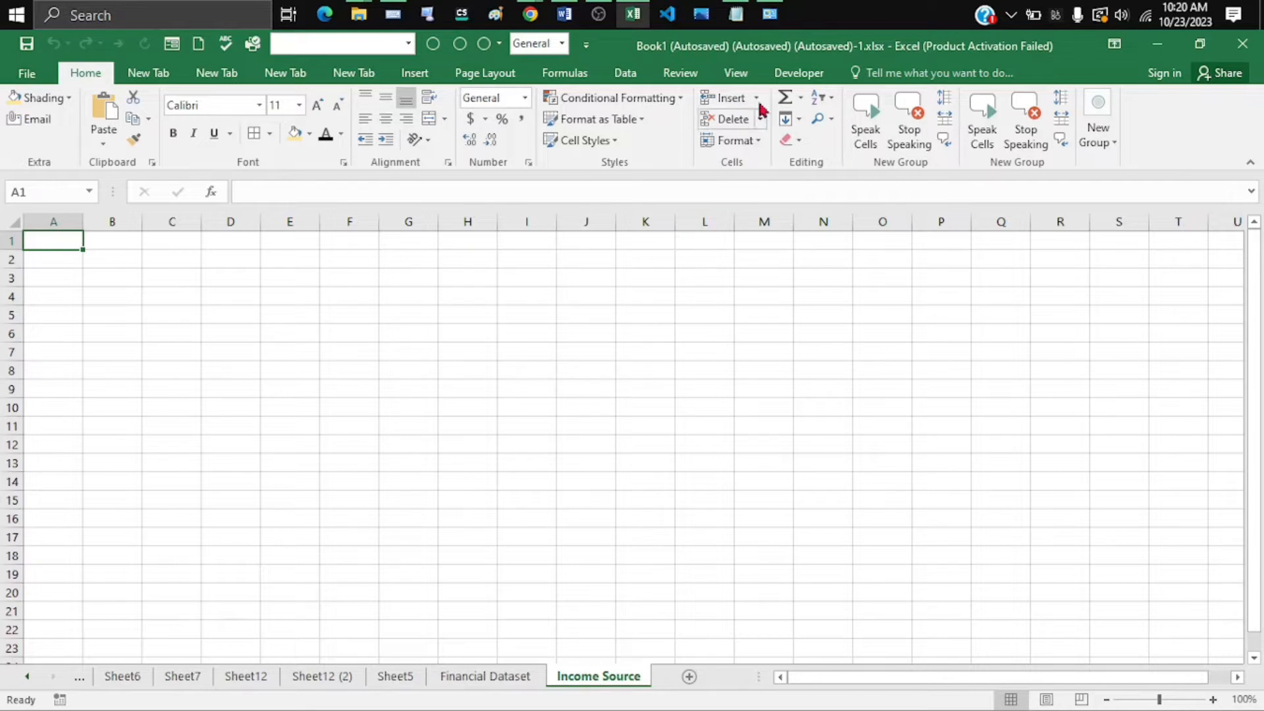
# Hide the gridlines on the Income Source sheet and fill all of its cells with black
pyautogui.click(744, 75)
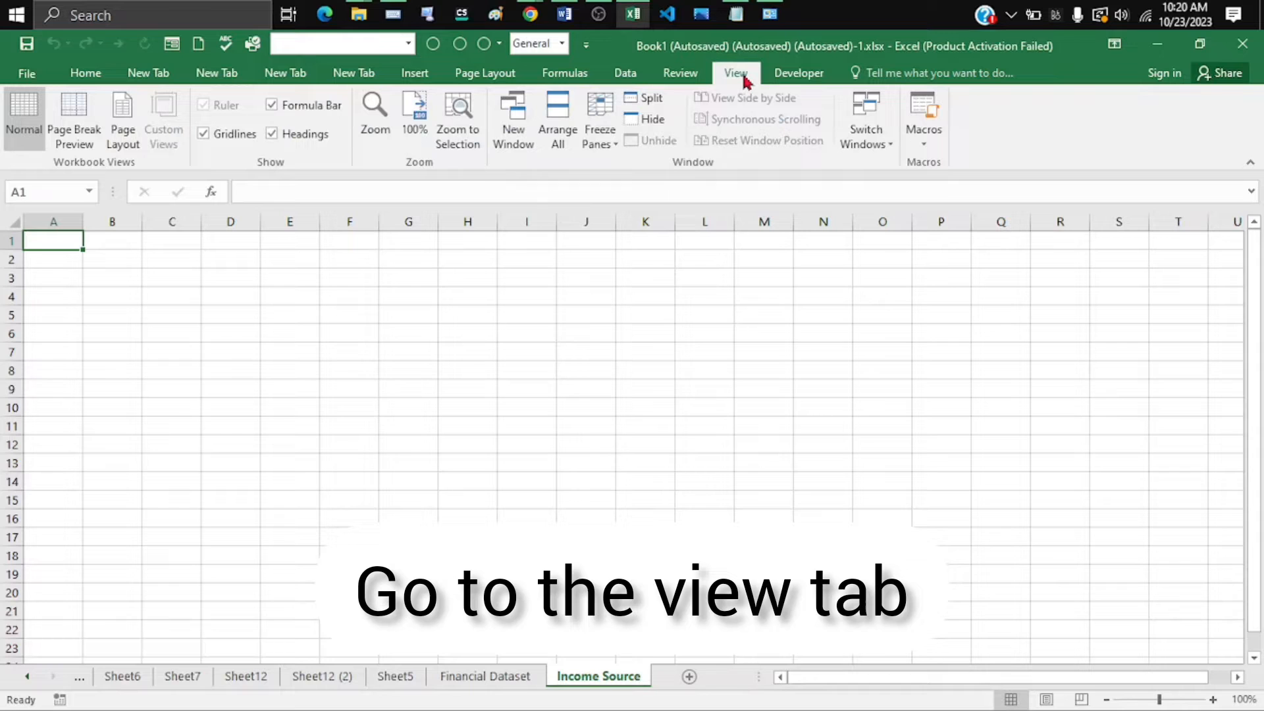
pyautogui.click(224, 142)
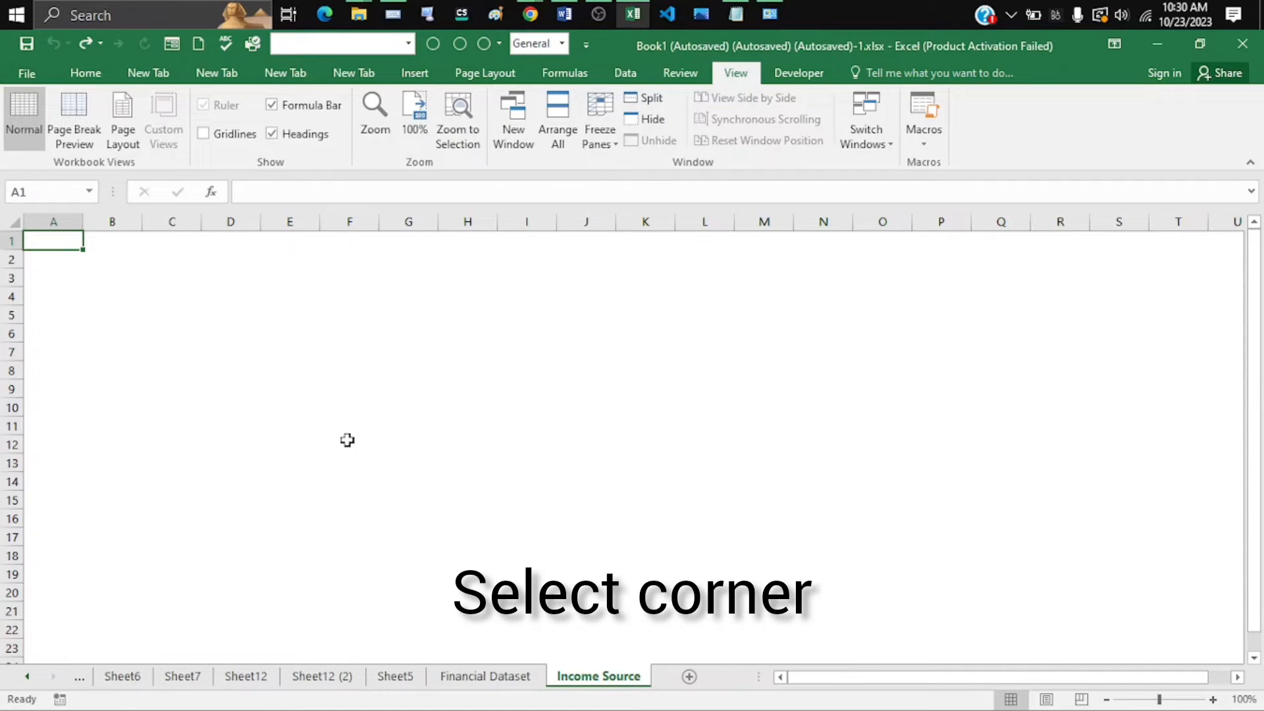
pyautogui.click(17, 226)
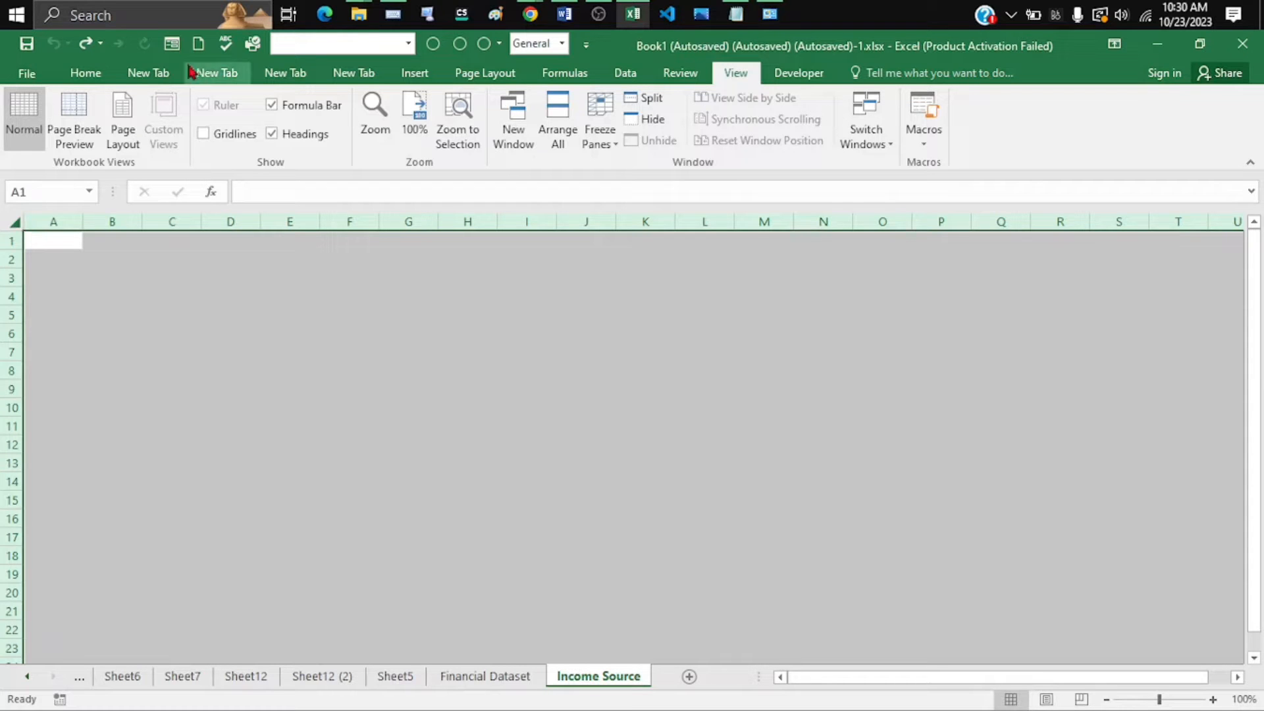
pyautogui.click(97, 80)
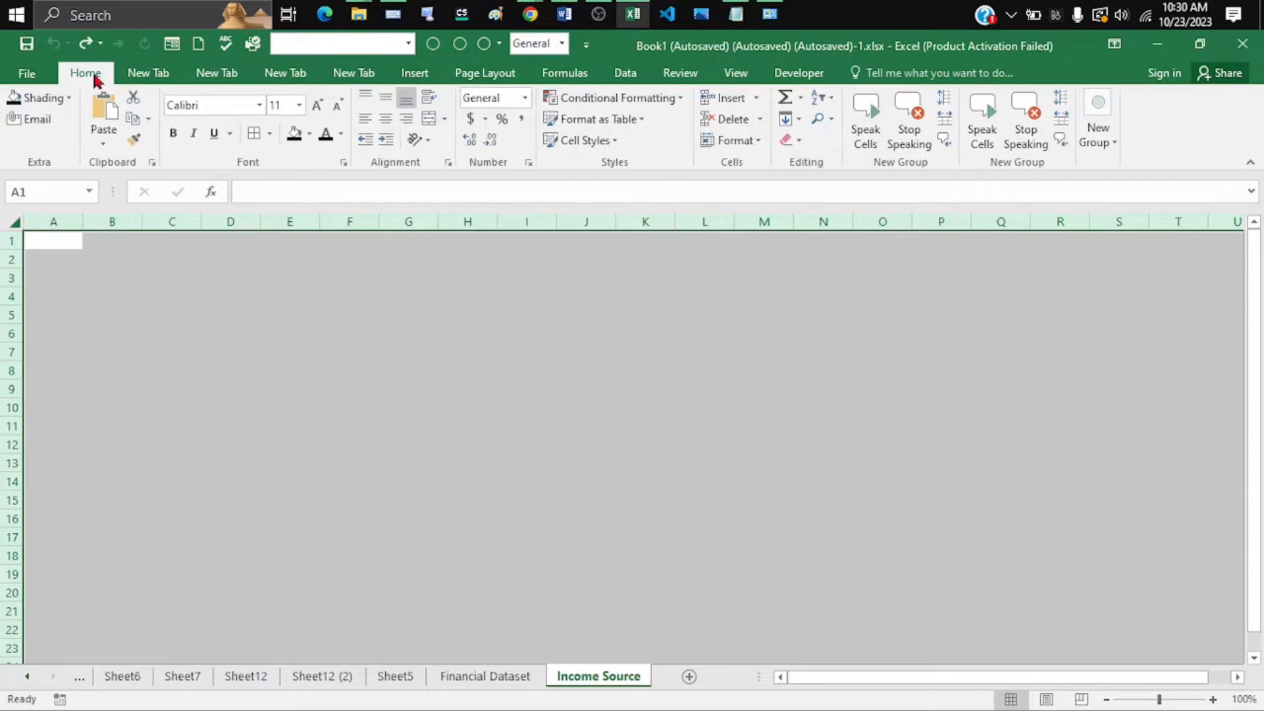
pyautogui.click(304, 140)
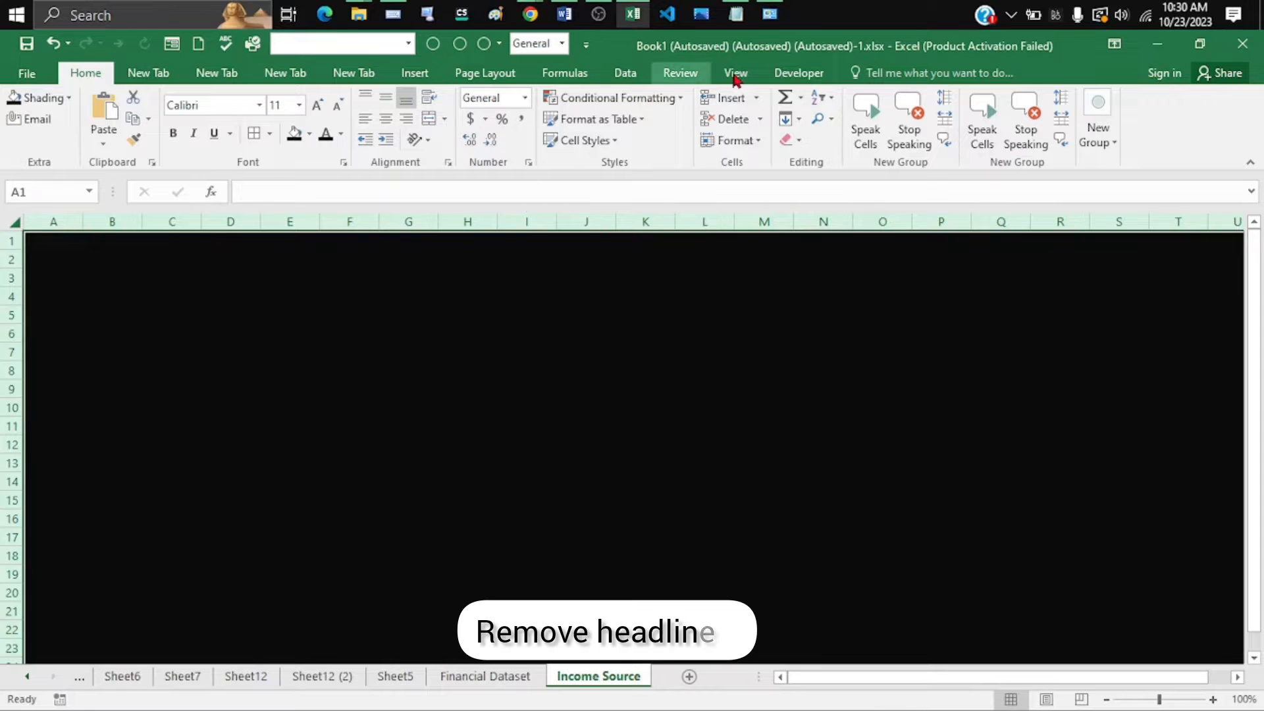
# Hide the row and column headings of the Income Source sheet
pyautogui.click(737, 74)
pyautogui.click(325, 136)
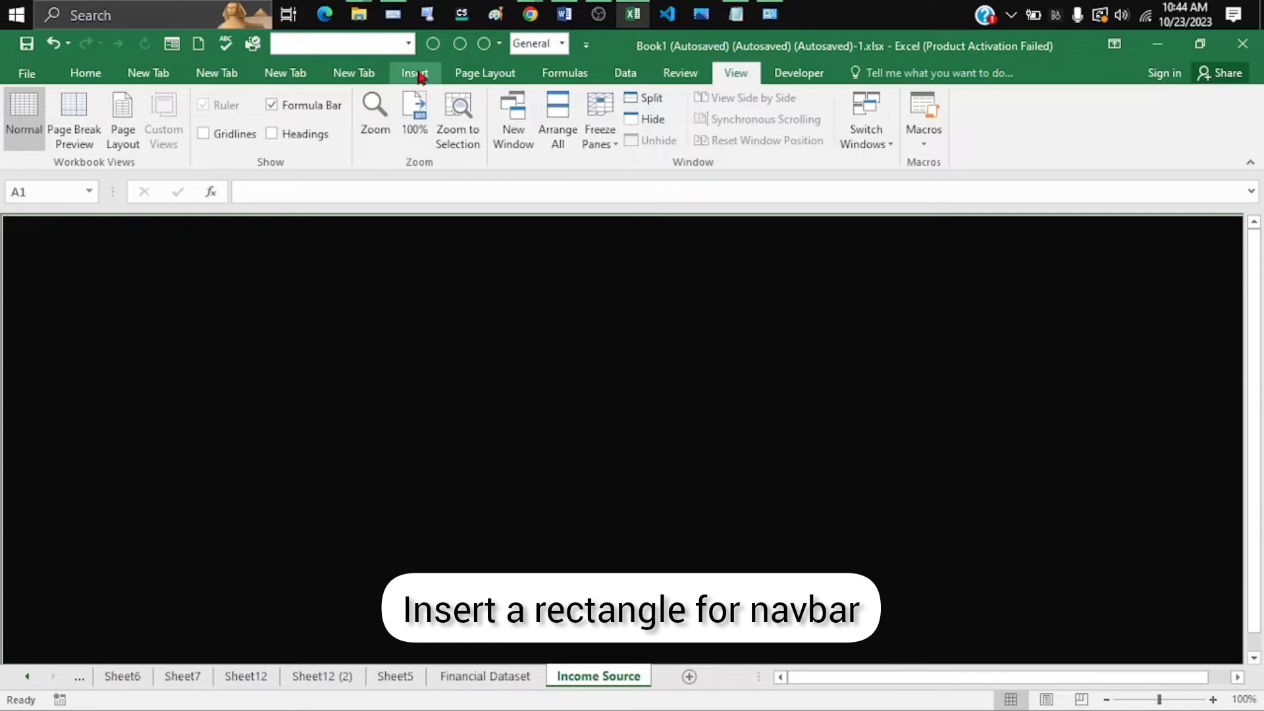
# Draw a navbar rectangle about 0.32" high and 6.28" wide along the sheet's upper edge and fill it with dark blue-gray
pyautogui.click(416, 74)
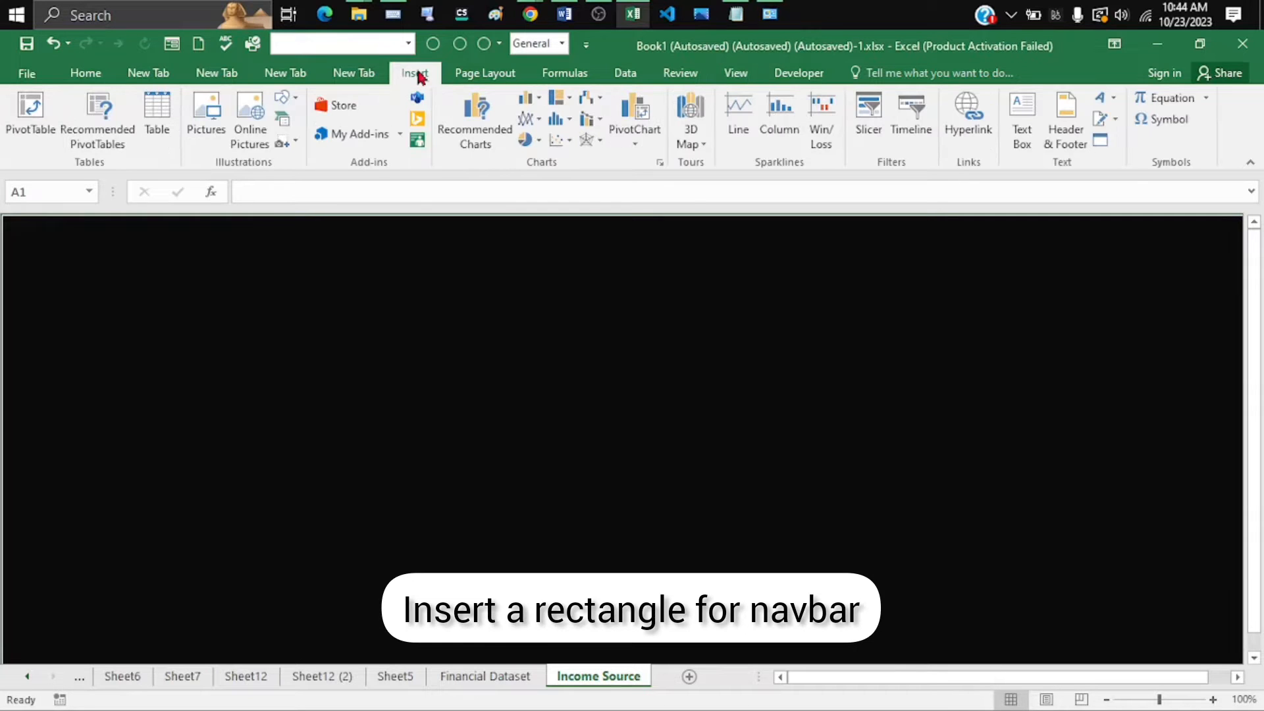
pyautogui.click(283, 97)
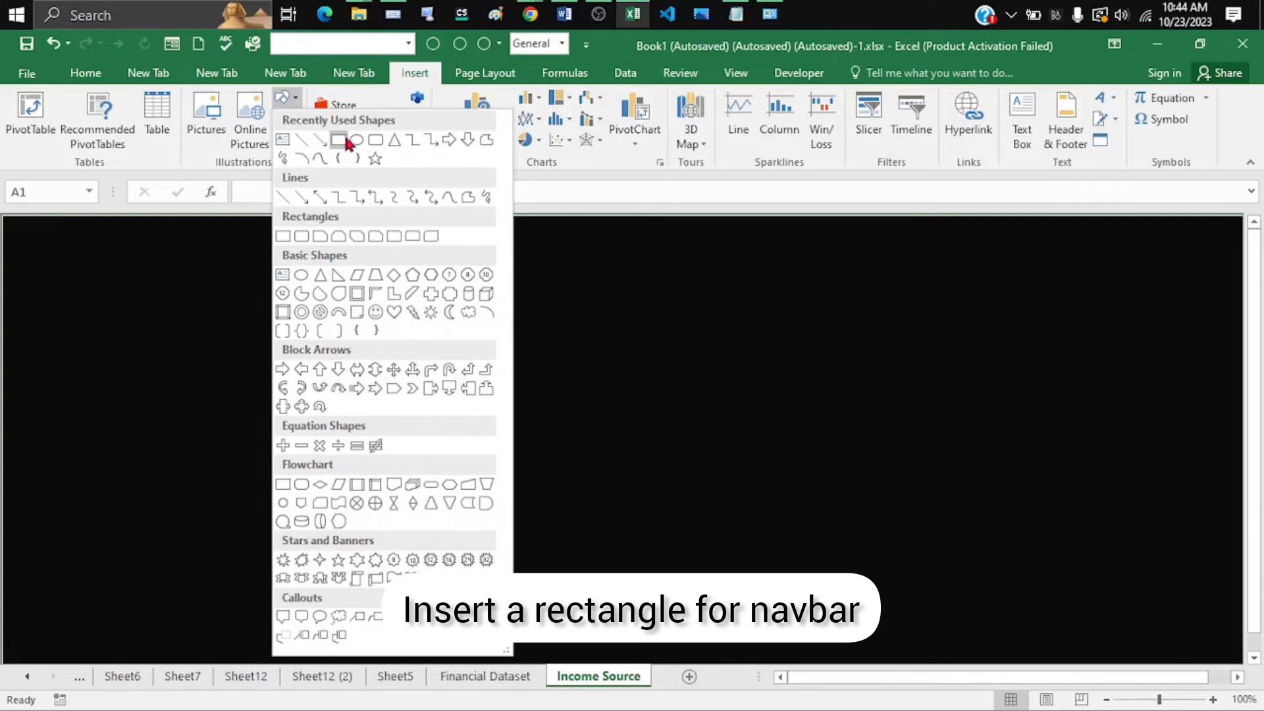
pyautogui.click(345, 140)
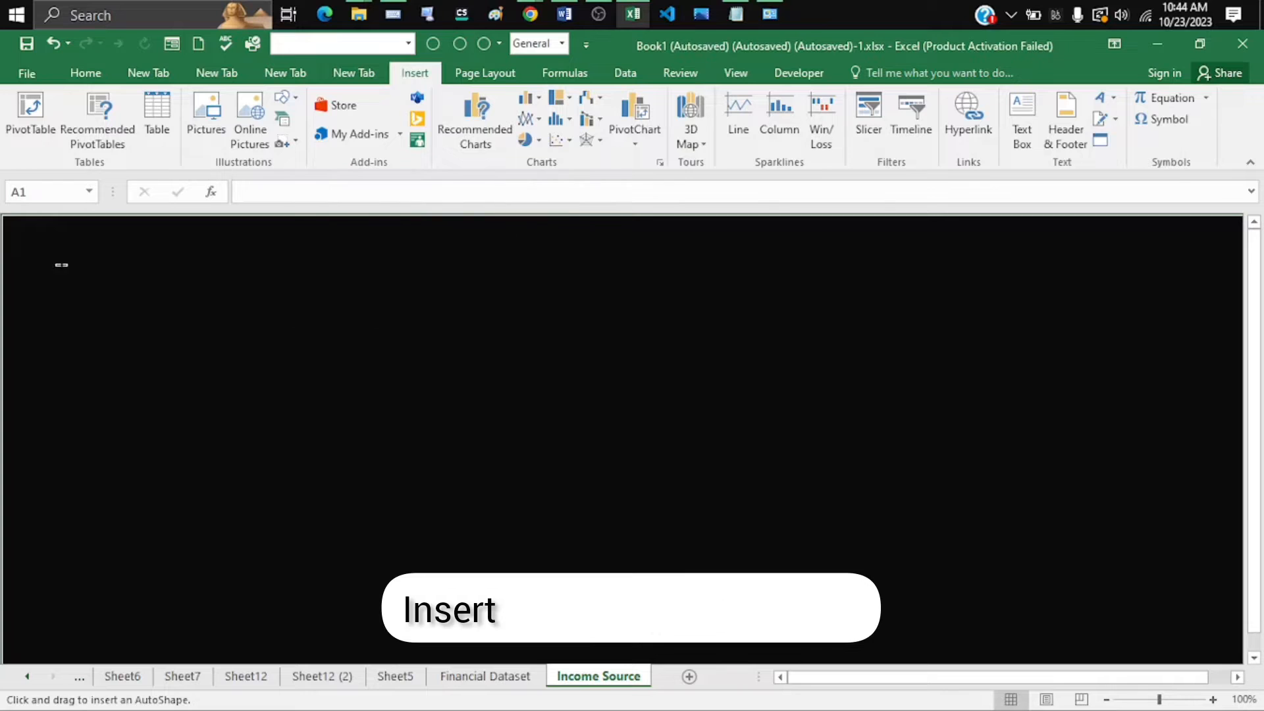
pyautogui.moveTo(13, 224); pyautogui.dragTo(571, 253)
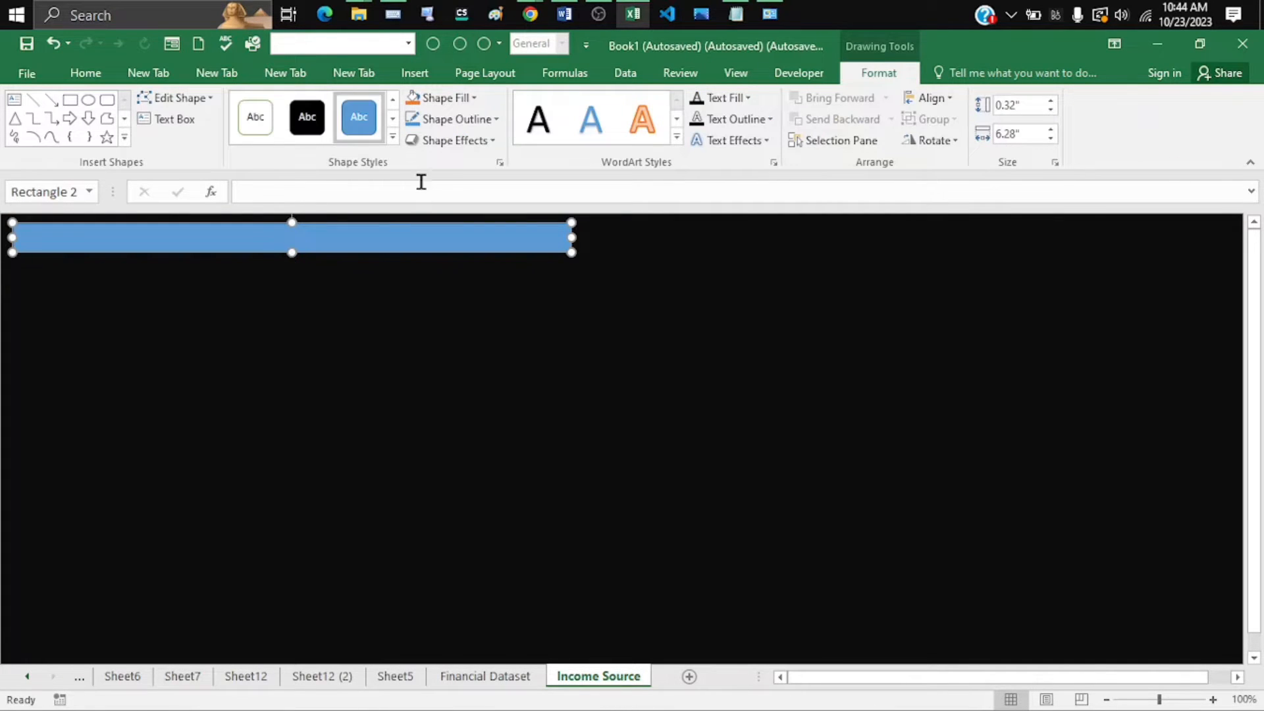
pyautogui.click(474, 97)
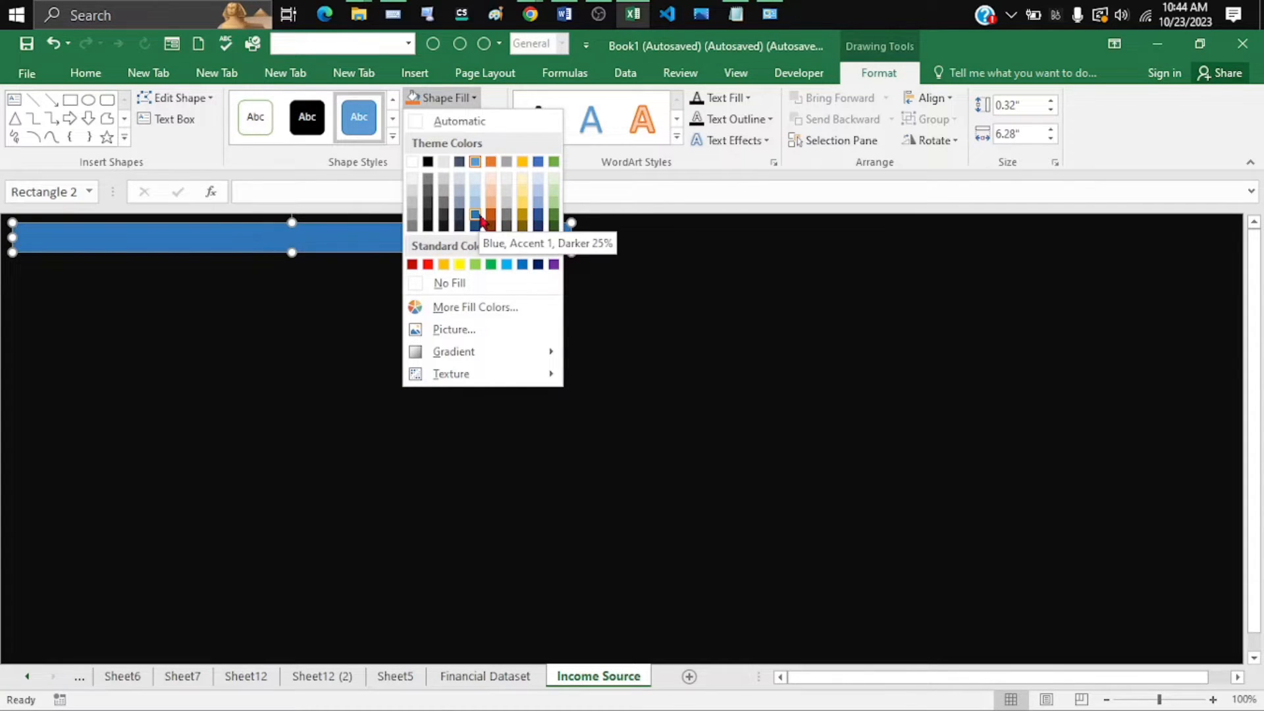
pyautogui.click(459, 161)
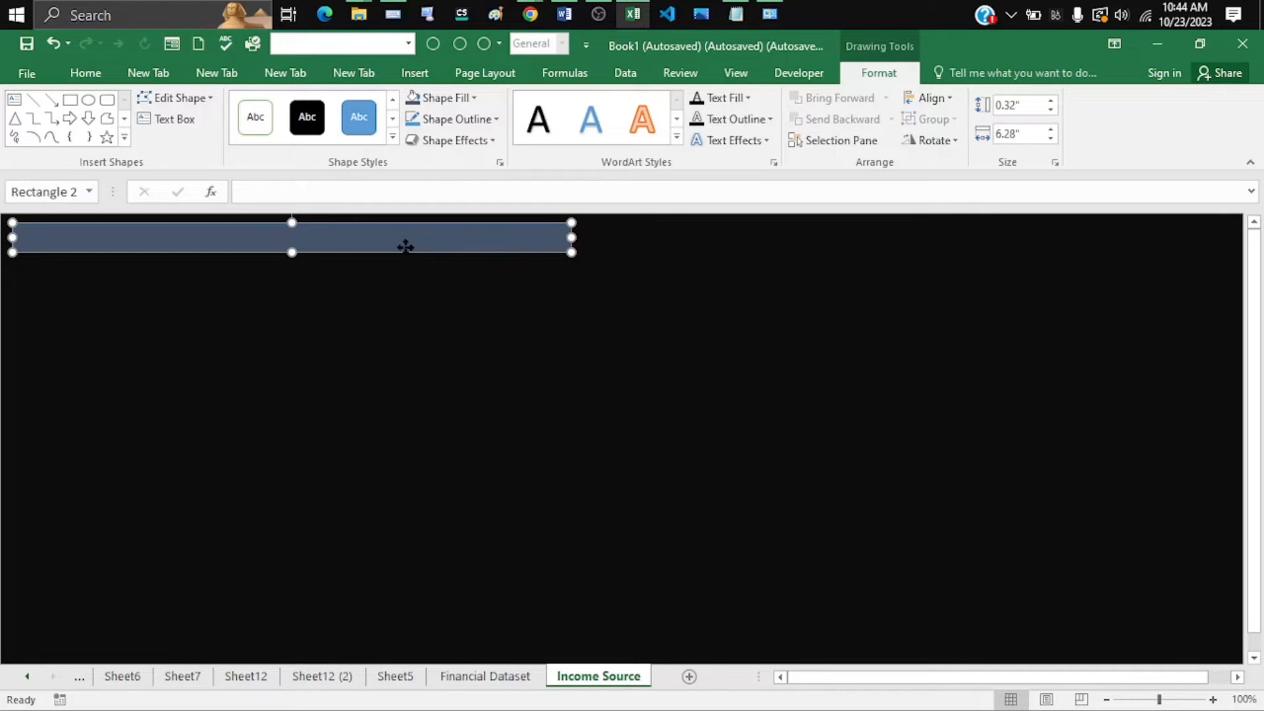
# Move the navbar rectangle to the sheet's upper-left corner and enlarge it to about 14.68" wide and 0.48" high
pyautogui.moveTo(405, 246)
pyautogui.mouseDown()
pyautogui.moveTo(372, 249)
pyautogui.moveTo(386, 236)
pyautogui.mouseUp()
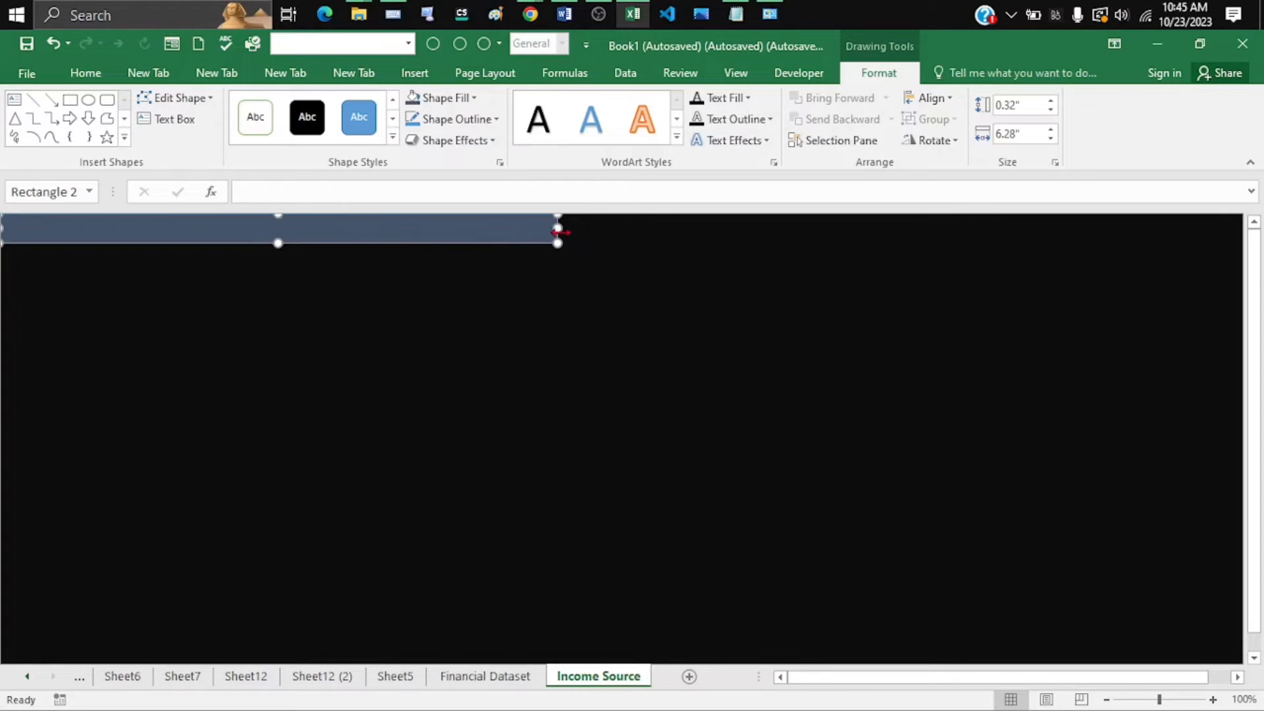
pyautogui.moveTo(557, 232); pyautogui.dragTo(1242, 236)
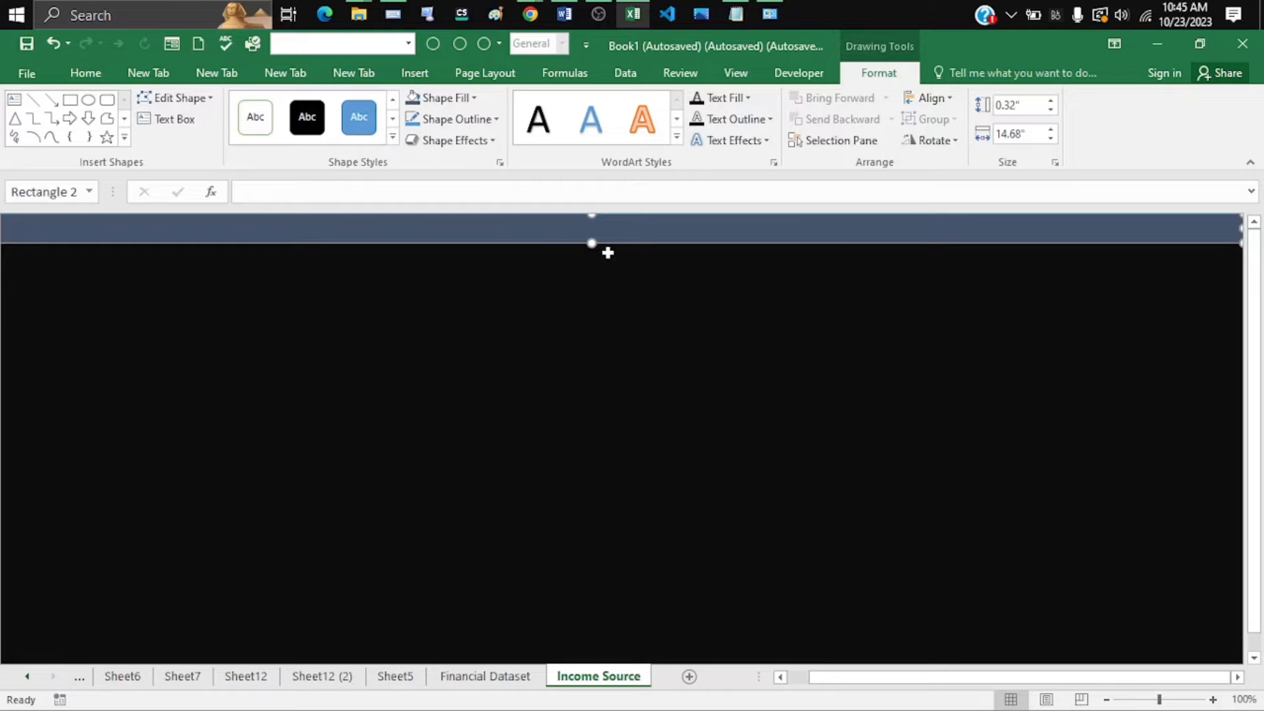
pyautogui.moveTo(592, 244); pyautogui.dragTo(591, 257)
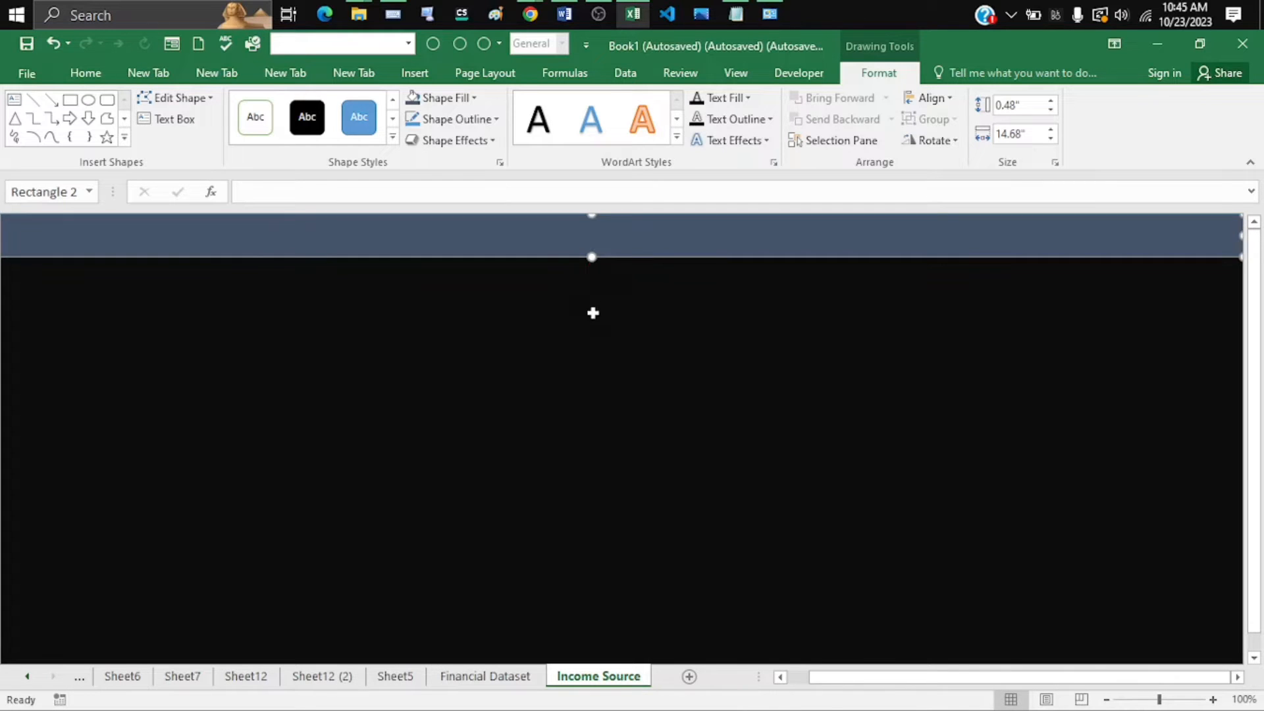
pyautogui.click(593, 314)
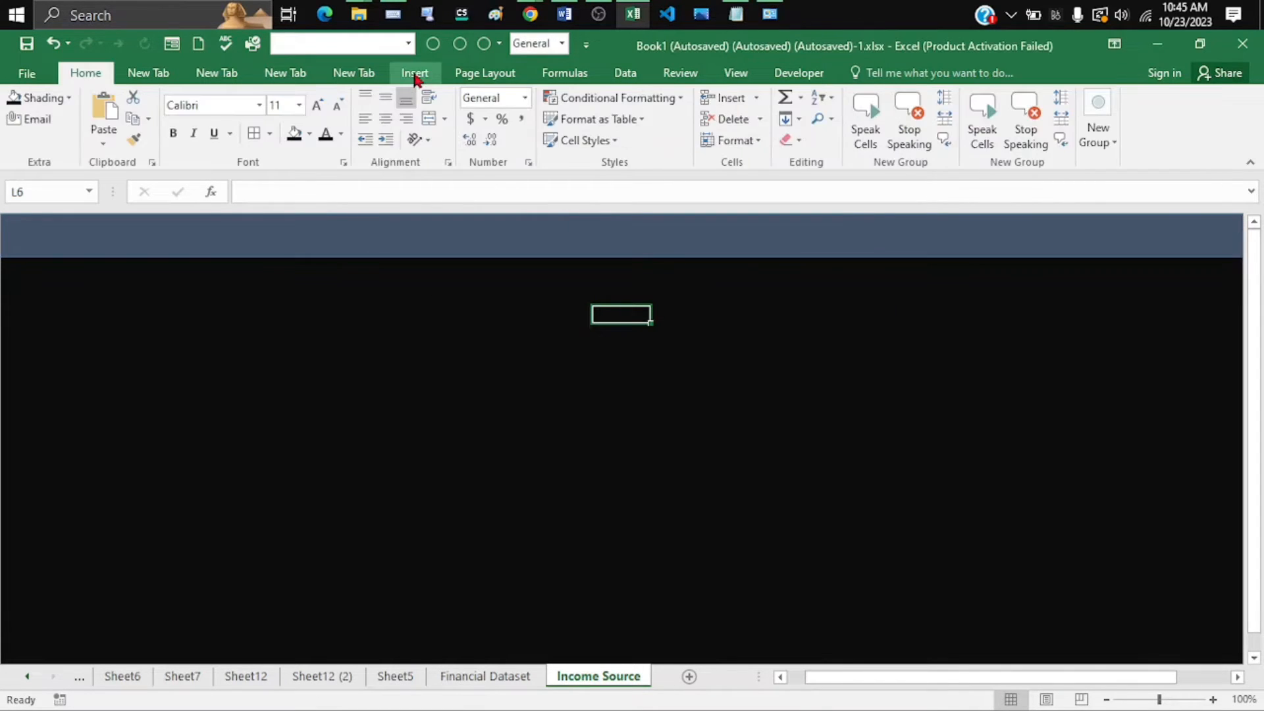
# Insert the green EXCEL picture and shrink it to about 0.49" by 1.03" at the left end of the navbar
pyautogui.click(415, 74)
pyautogui.click(208, 112)
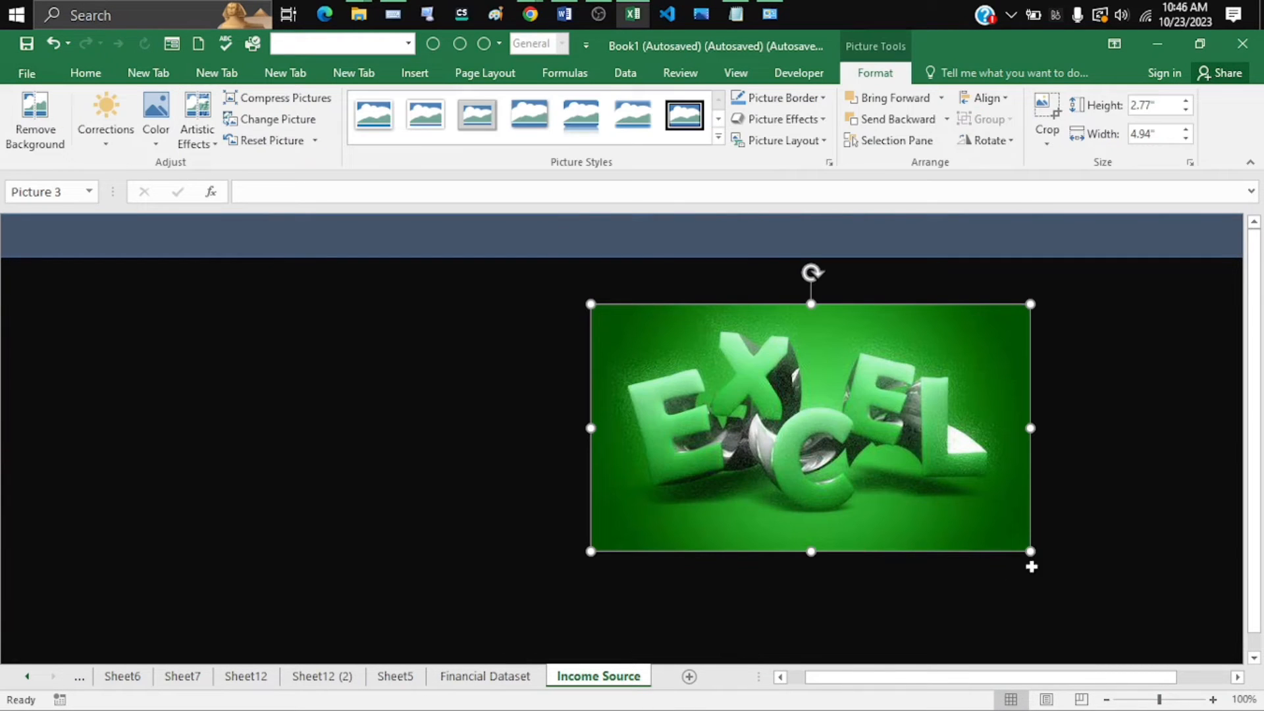
pyautogui.moveTo(1030, 552); pyautogui.dragTo(57, 256)
# Apply the dark-framed oval picture style to the EXCEL logo and widen the logo slightly
pyautogui.rightClick(50, 234)
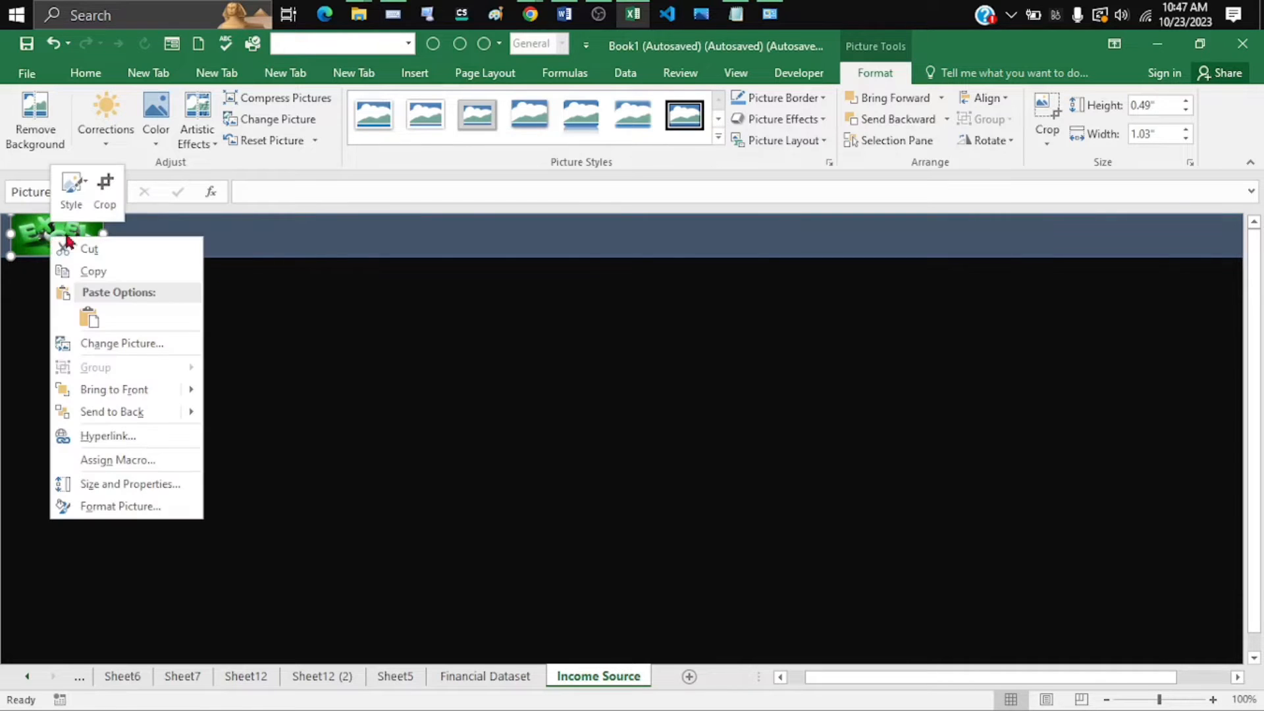
pyautogui.click(71, 187)
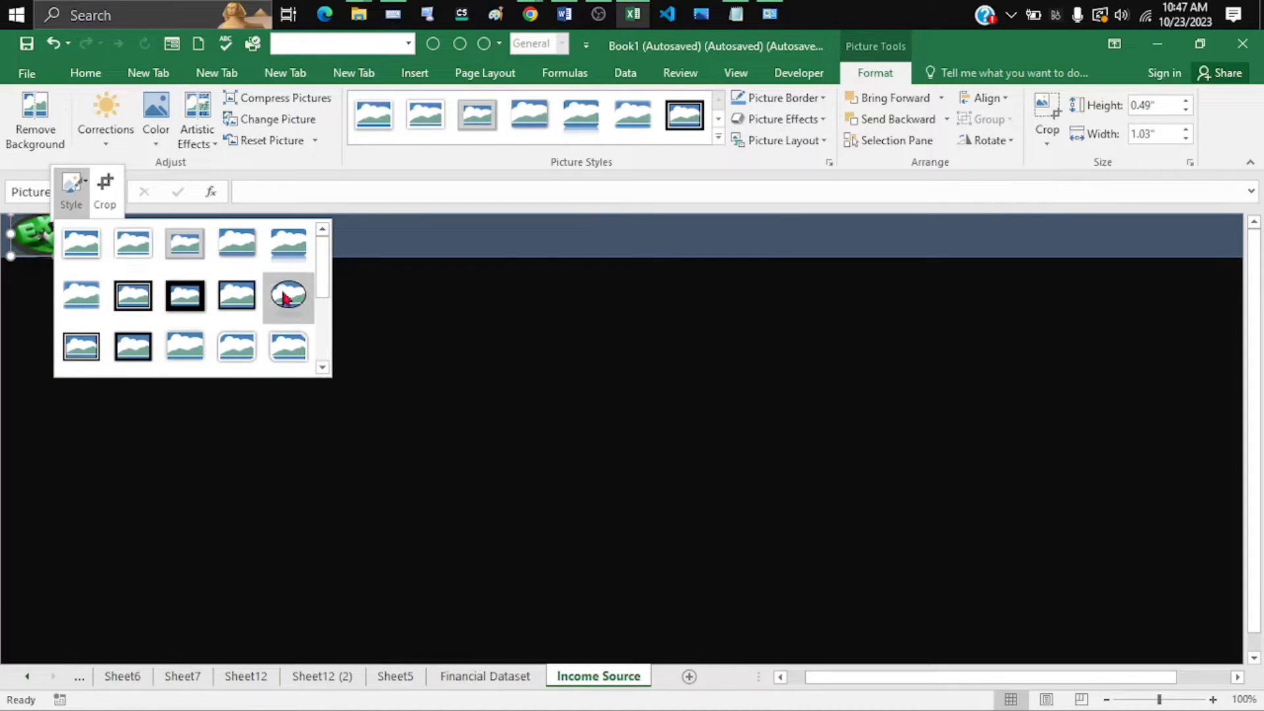
pyautogui.click(284, 294)
pyautogui.click(216, 232)
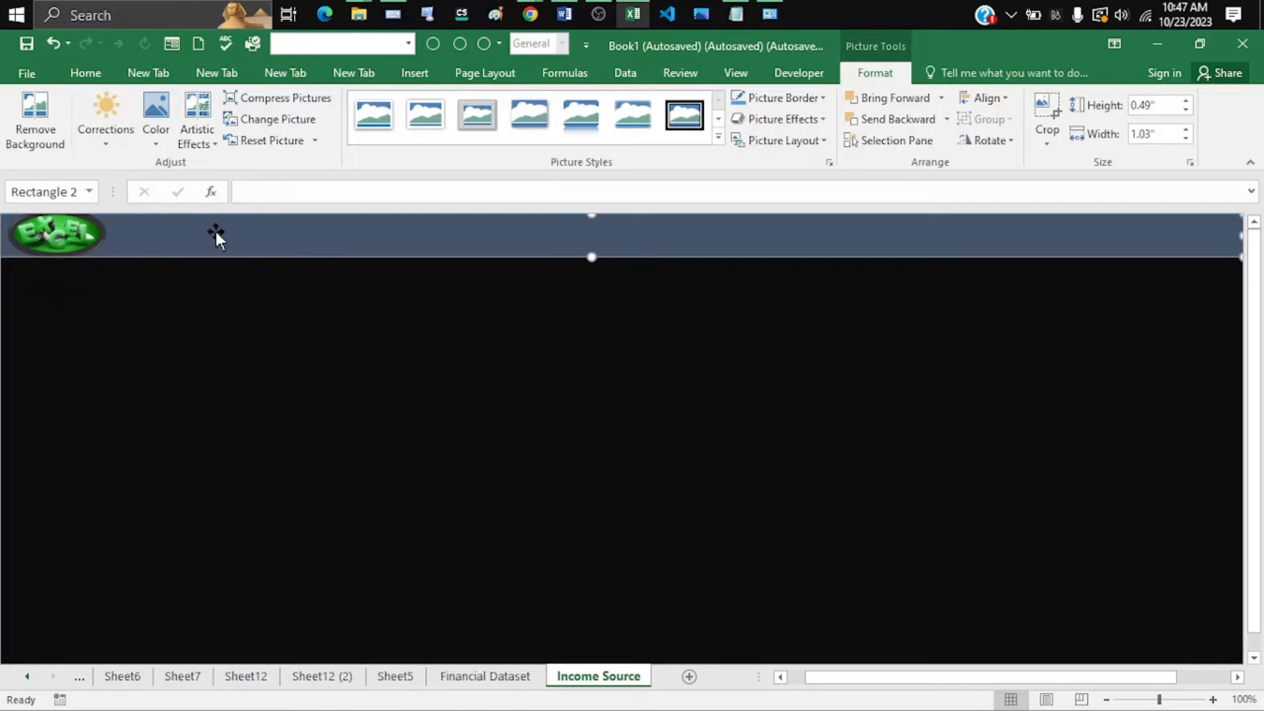
pyautogui.click(50, 234)
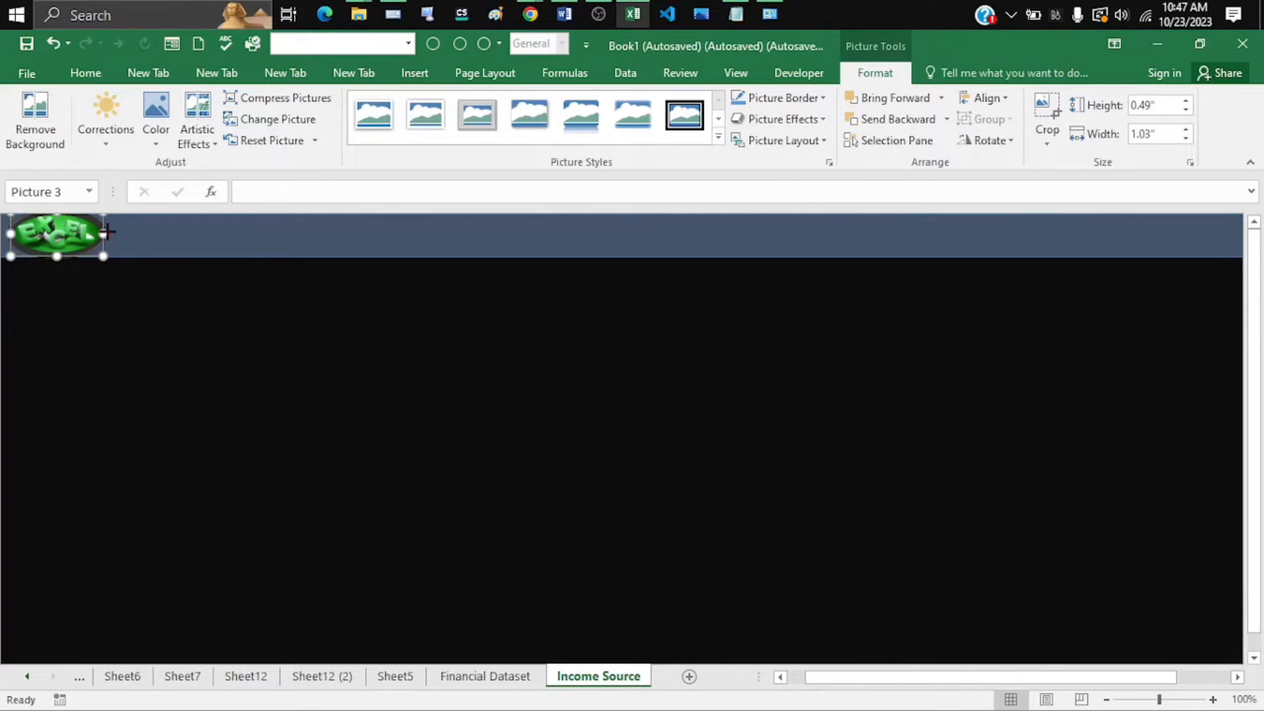
pyautogui.moveTo(104, 233); pyautogui.dragTo(122, 233)
pyautogui.click(175, 253)
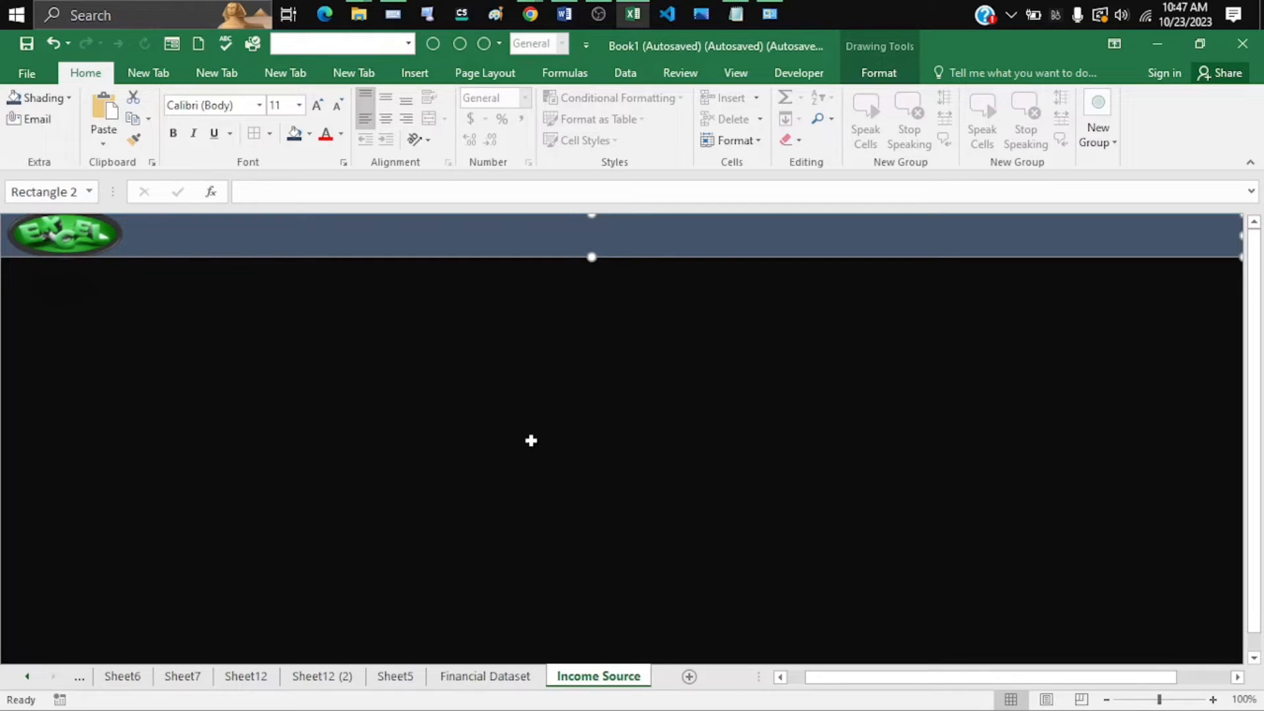
pyautogui.click(413, 73)
pyautogui.click(285, 99)
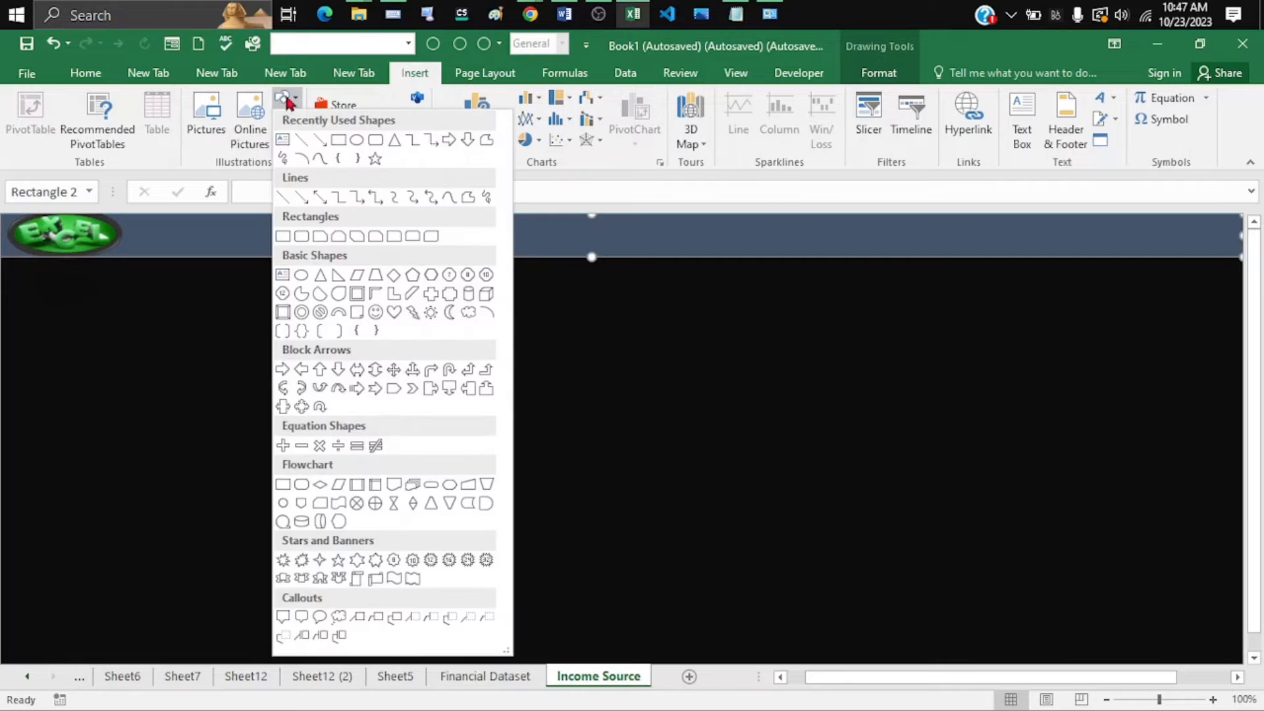
pyautogui.click(1021, 126)
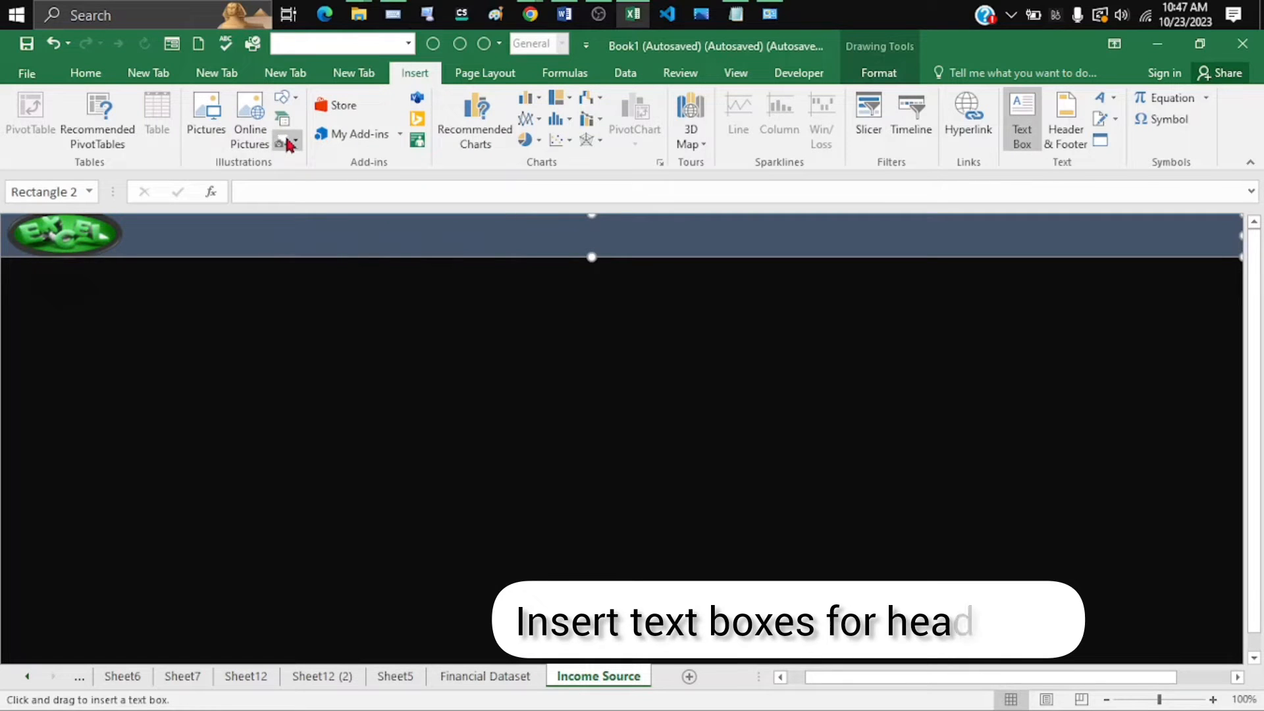
pyautogui.click(1021, 125)
pyautogui.click(844, 353)
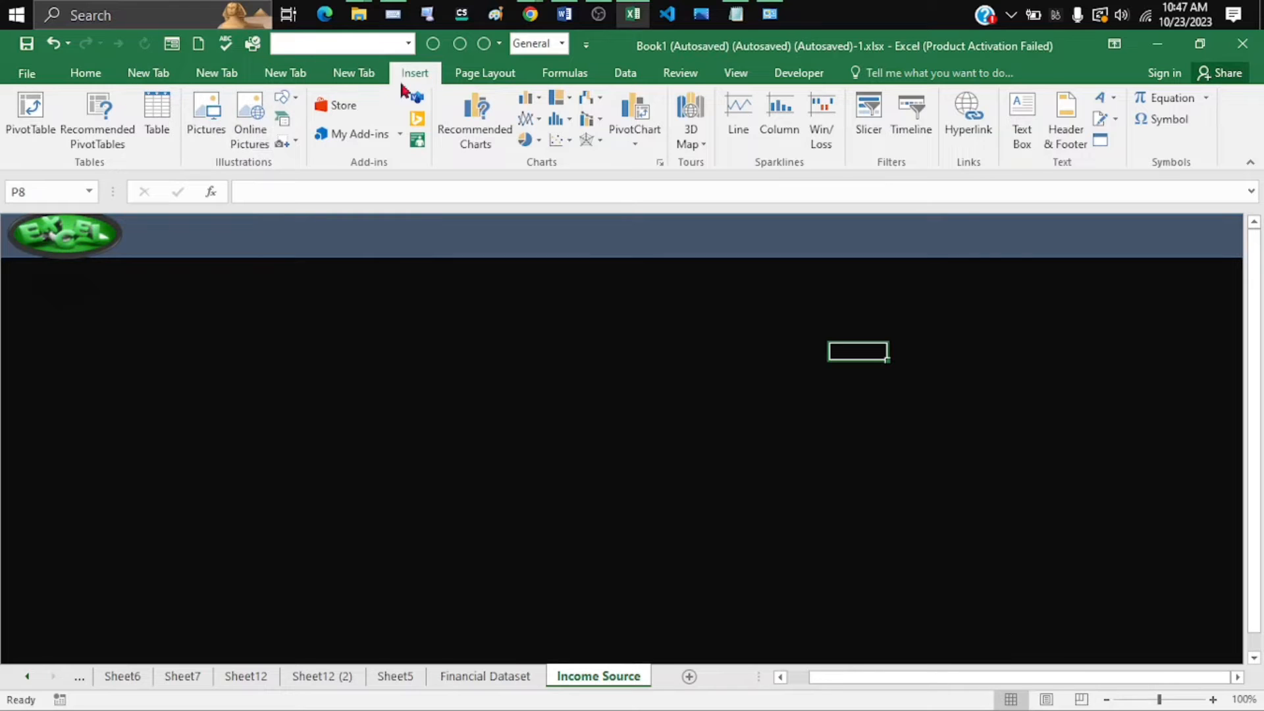
# Insert a text box below the navbar, enter "Total I" in it and color its text yellow
pyautogui.click(294, 99)
pyautogui.click(290, 137)
pyautogui.moveTo(300, 303); pyautogui.dragTo(301, 304)
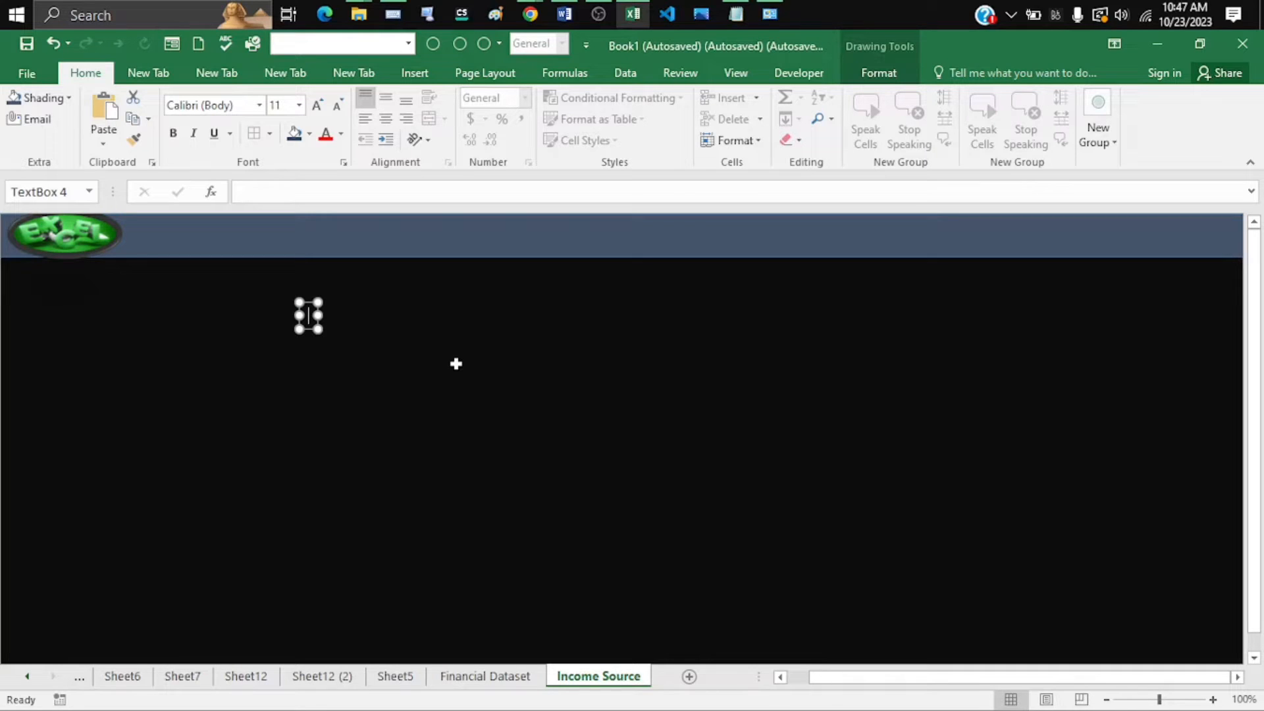
pyautogui.write('Total I')
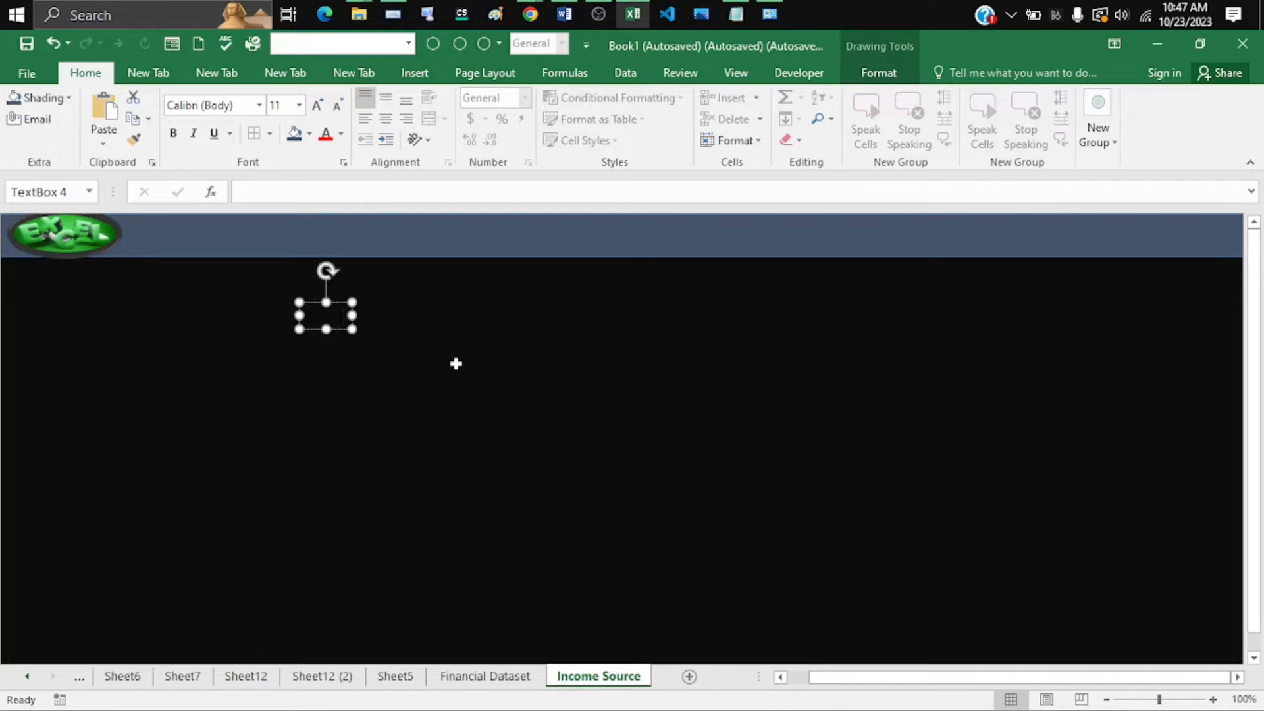
pyautogui.click(341, 135)
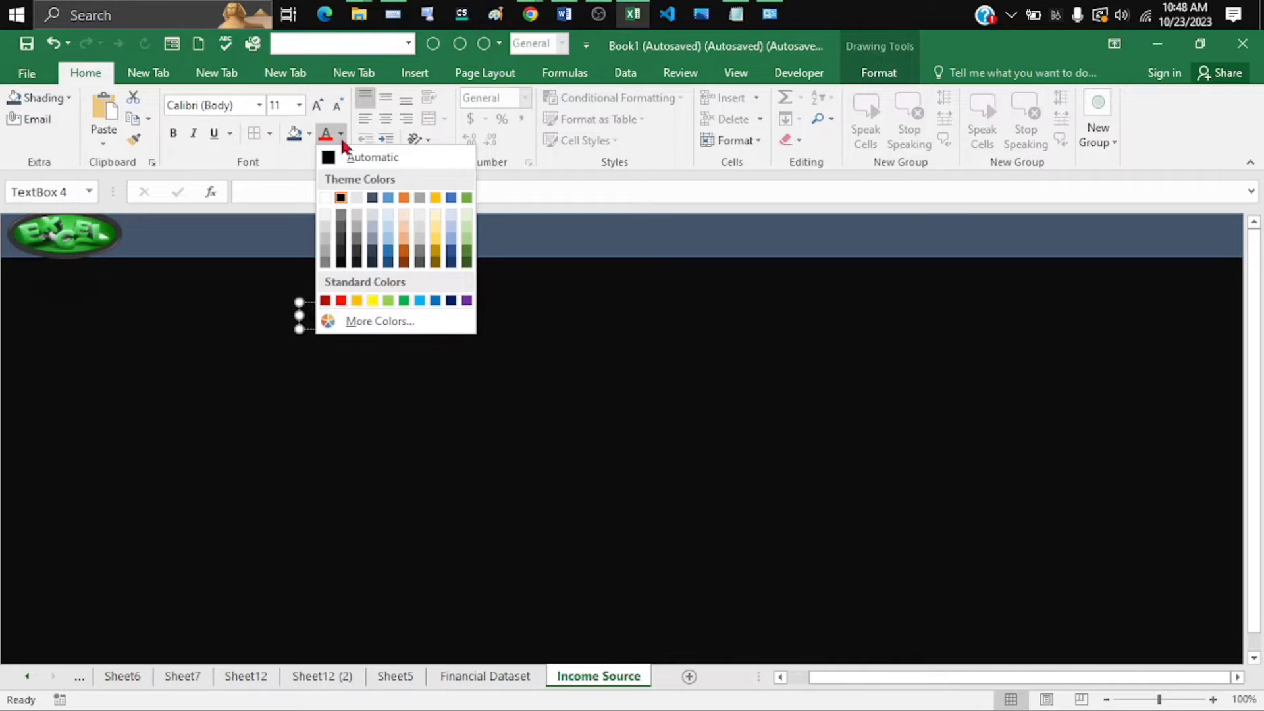
pyautogui.click(372, 301)
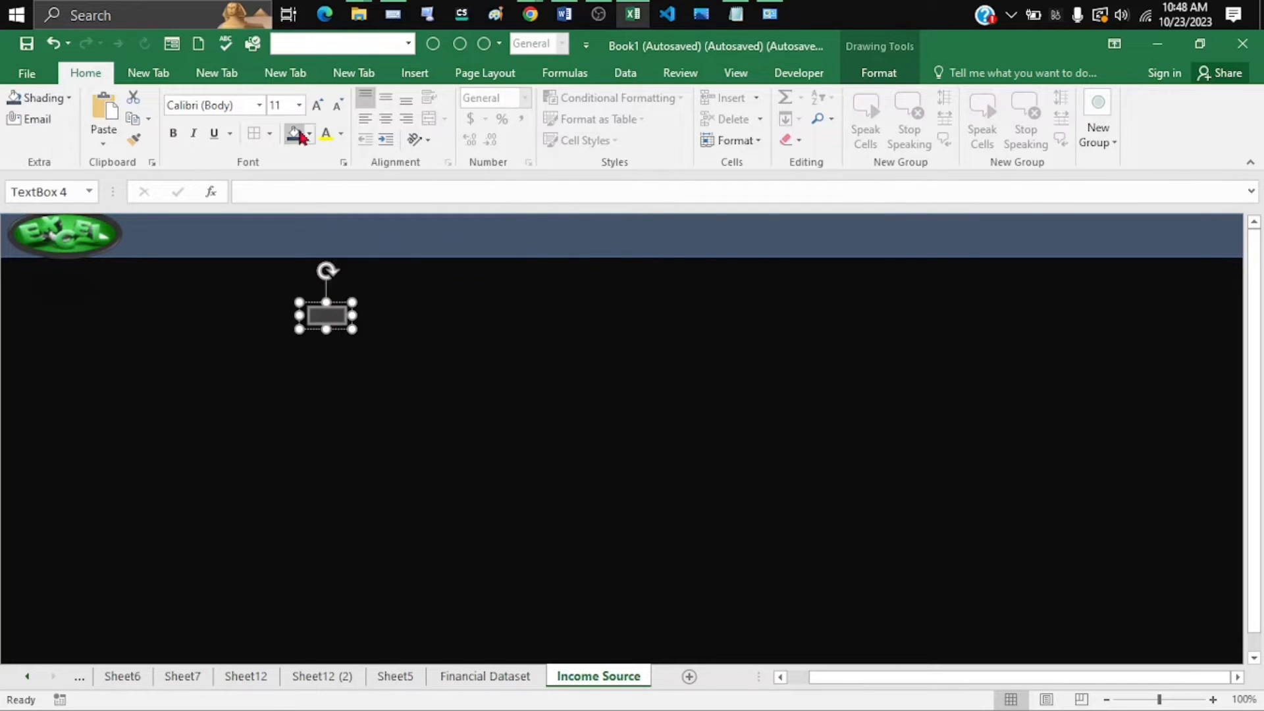
# Move the yellow "Exccel" text box onto the navbar, just beside the EXCEL logo
pyautogui.click(372, 315)
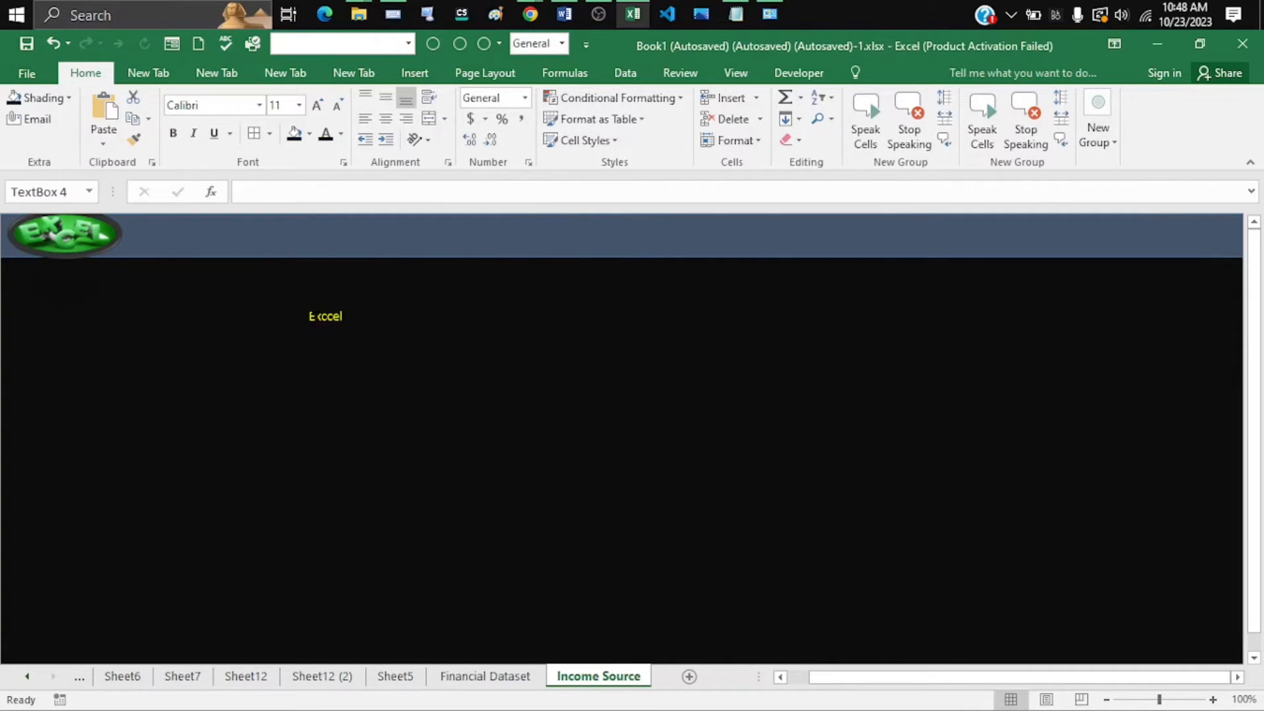
pyautogui.click(314, 316)
pyautogui.moveTo(321, 319); pyautogui.dragTo(199, 247)
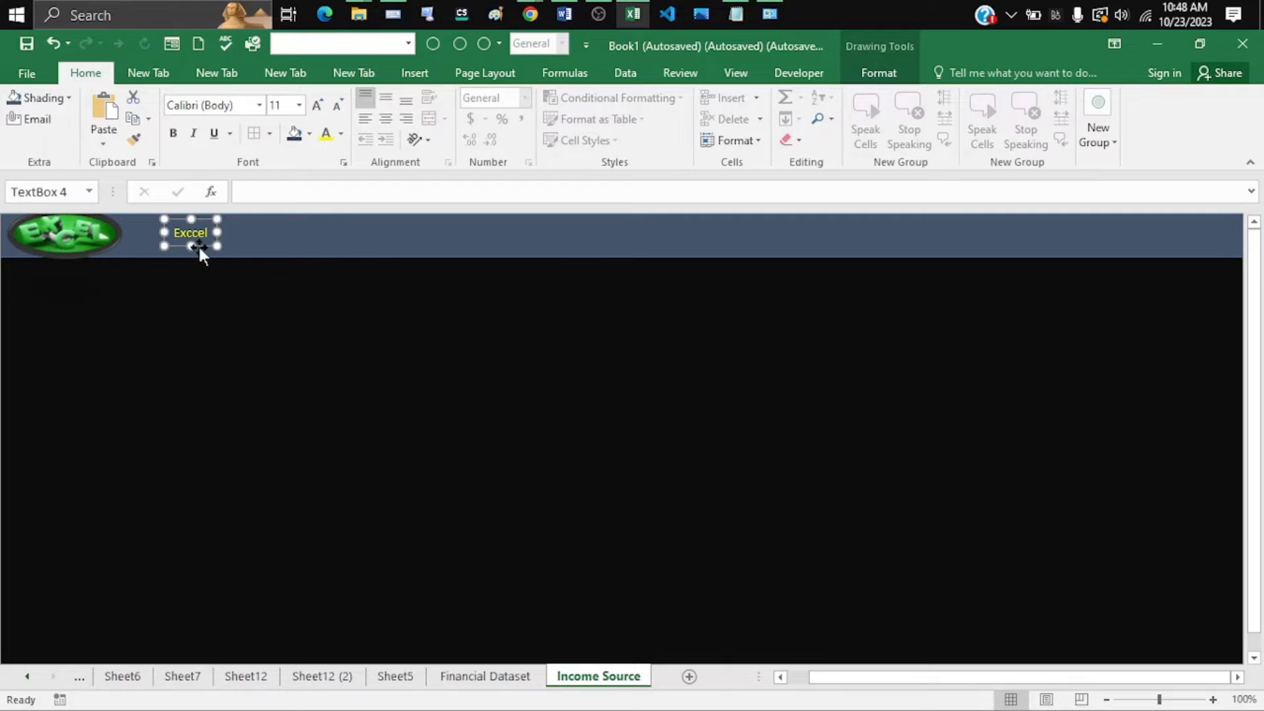
# Duplicate the "Exccel" text box and place the copy beside the original on the navbar
pyautogui.hotkey('ctrl', 'v')
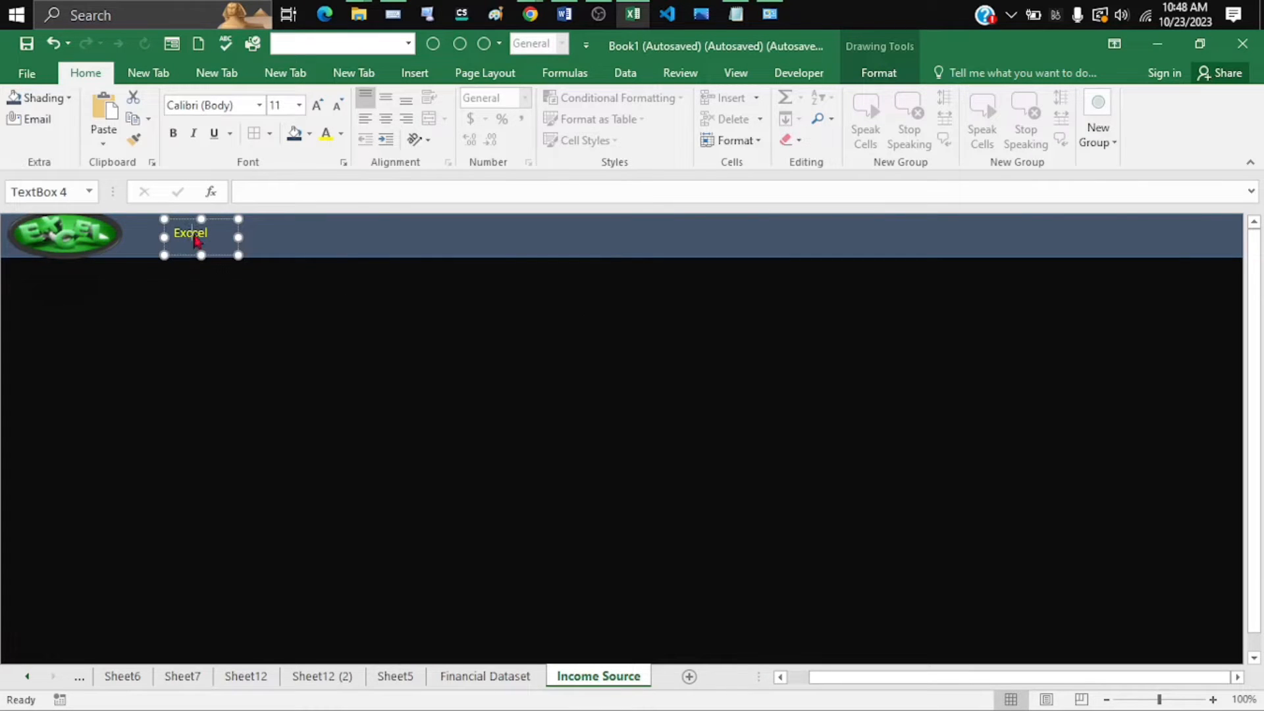
pyautogui.rightClick(197, 240)
pyautogui.click(431, 212)
pyautogui.rightClick(433, 215)
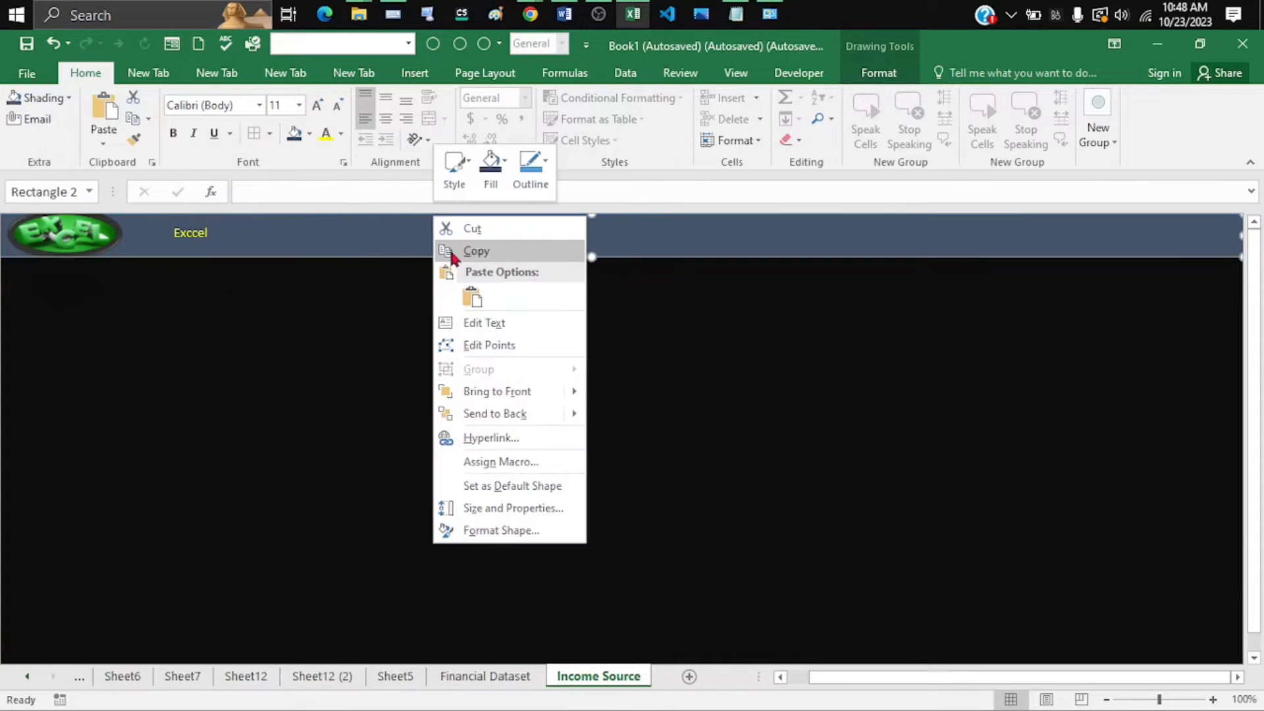
pyautogui.click(471, 297)
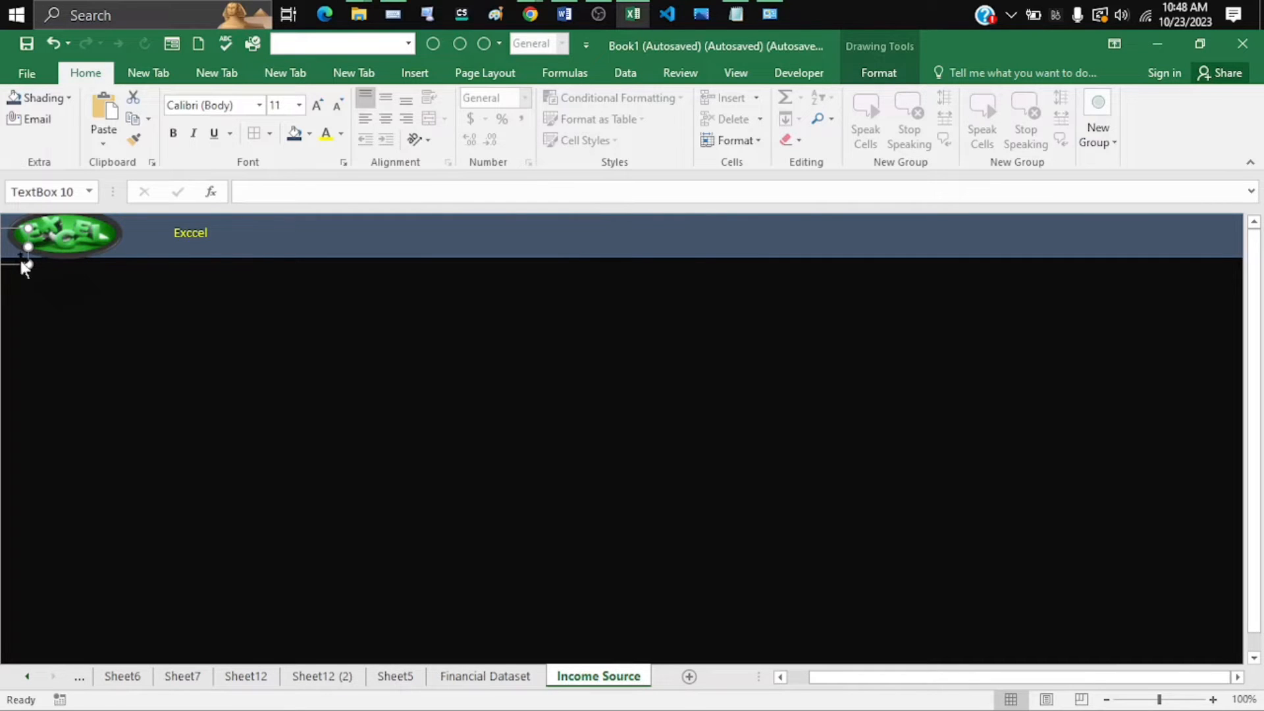
pyautogui.moveTo(23, 266); pyautogui.dragTo(324, 260)
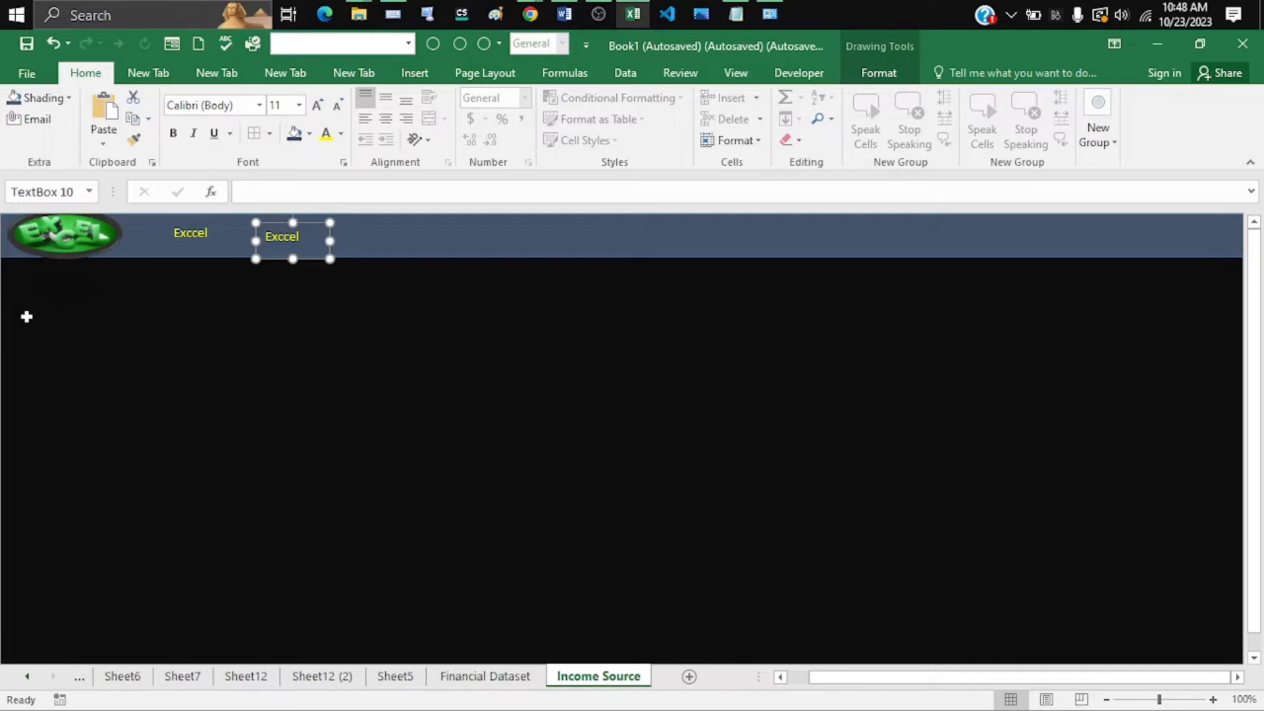
# Paste two more copies of the "Exccel" text box, one mid-navbar and one toward the navbar's right end
pyautogui.rightClick(474, 264)
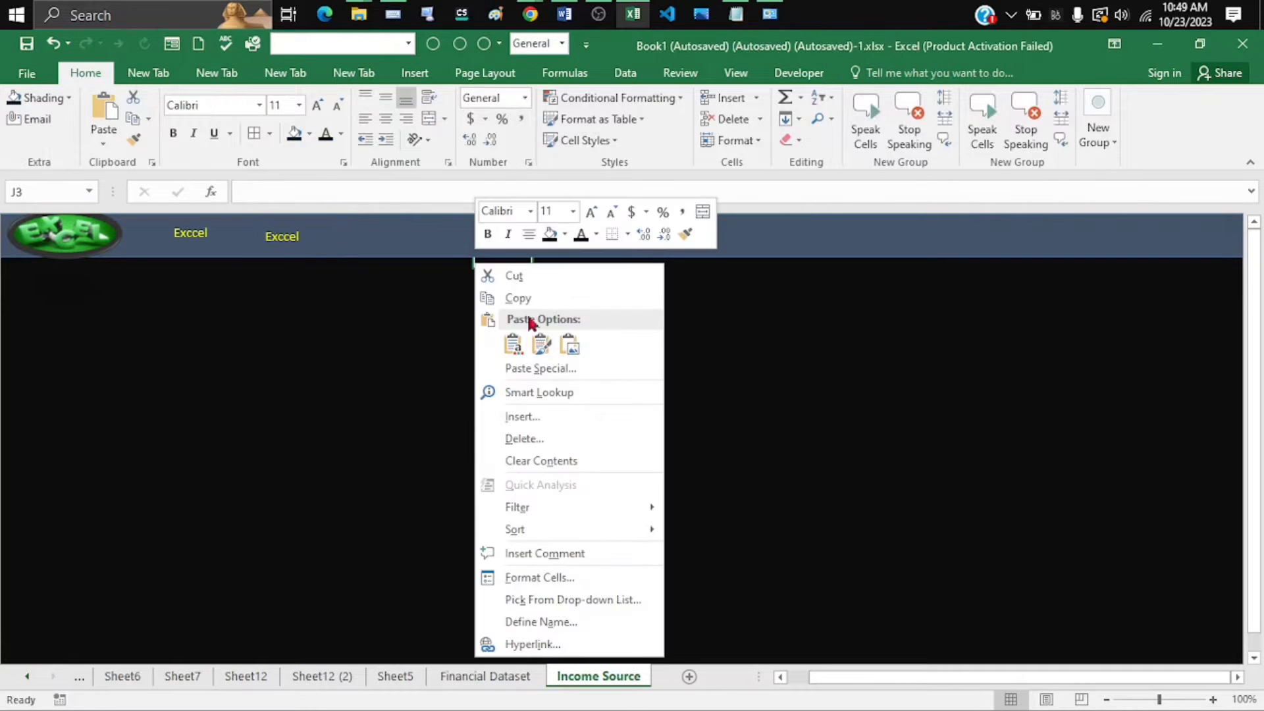
pyautogui.click(511, 345)
pyautogui.moveTo(528, 288); pyautogui.dragTo(618, 259)
pyautogui.rightClick(618, 259)
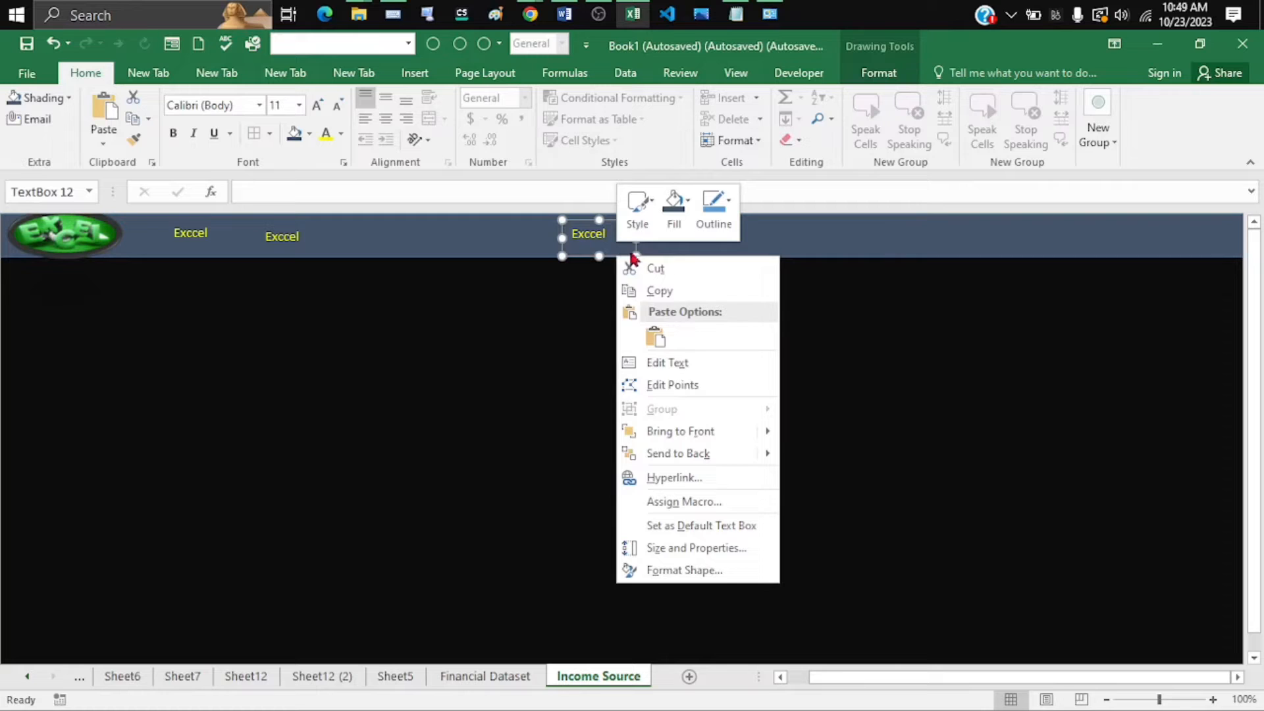
pyautogui.click(655, 337)
pyautogui.moveTo(656, 269); pyautogui.dragTo(1034, 231)
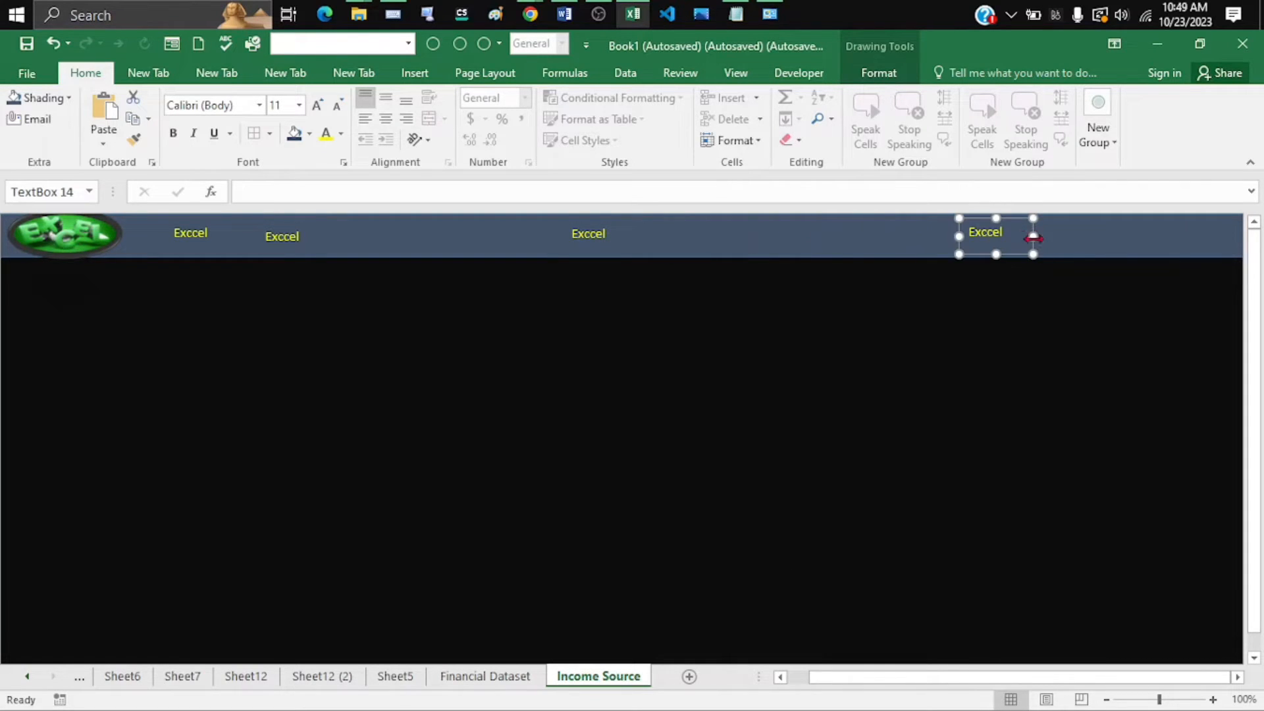
# Paste two further "Exccel" text boxes and place them on the navbar between the middle and rightmost copies
pyautogui.rightClick(788, 236)
pyautogui.click(825, 316)
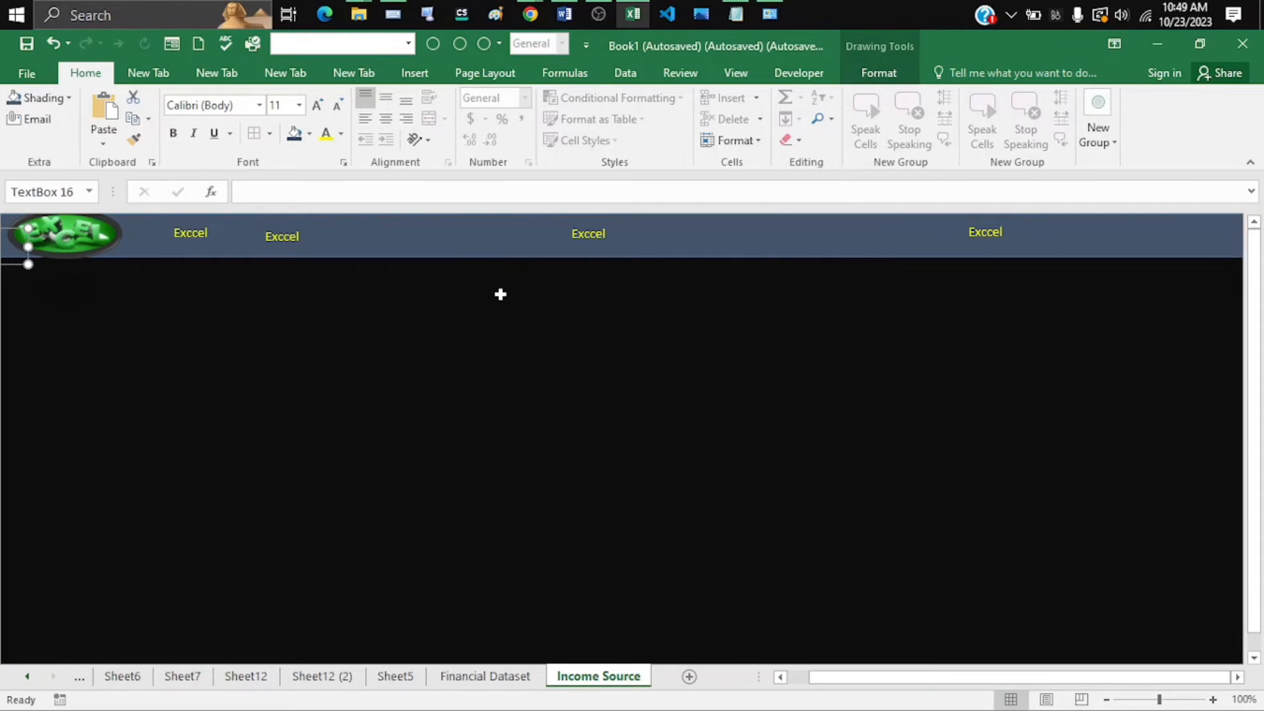
pyautogui.moveTo(10, 269); pyautogui.dragTo(928, 262)
pyautogui.rightClick(728, 240)
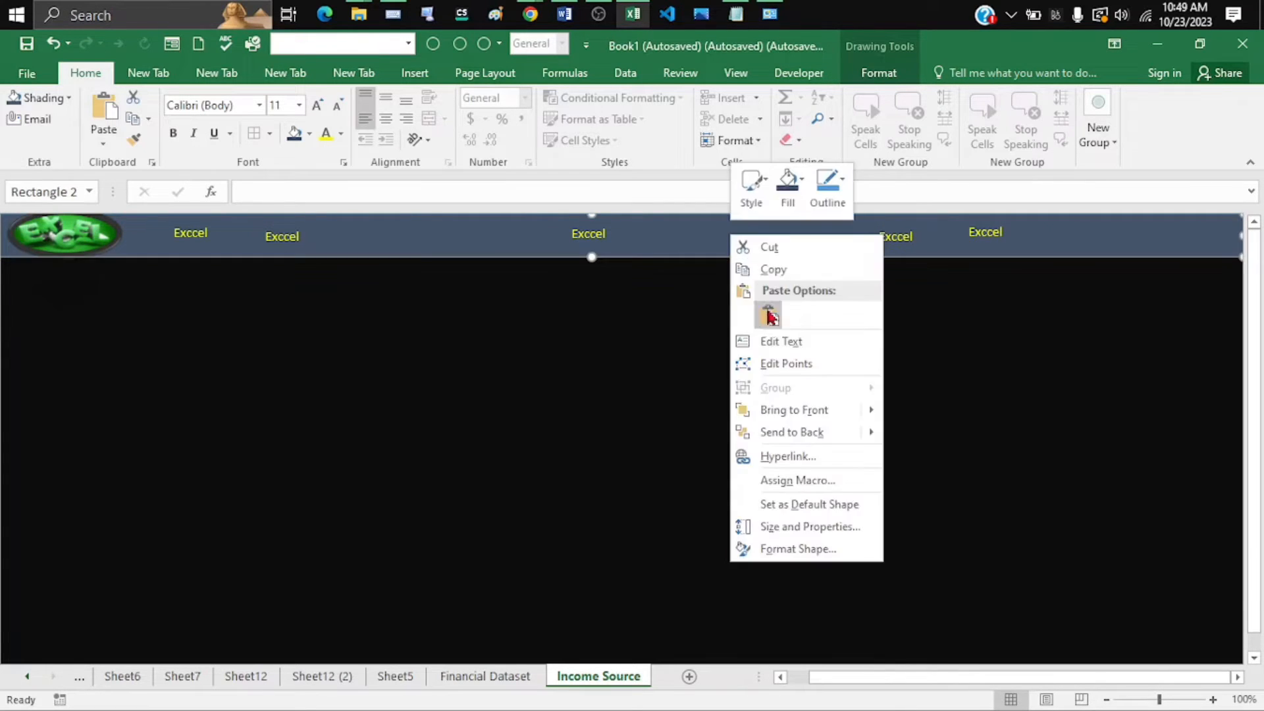
pyautogui.click(762, 314)
pyautogui.moveTo(3, 251); pyautogui.dragTo(815, 257)
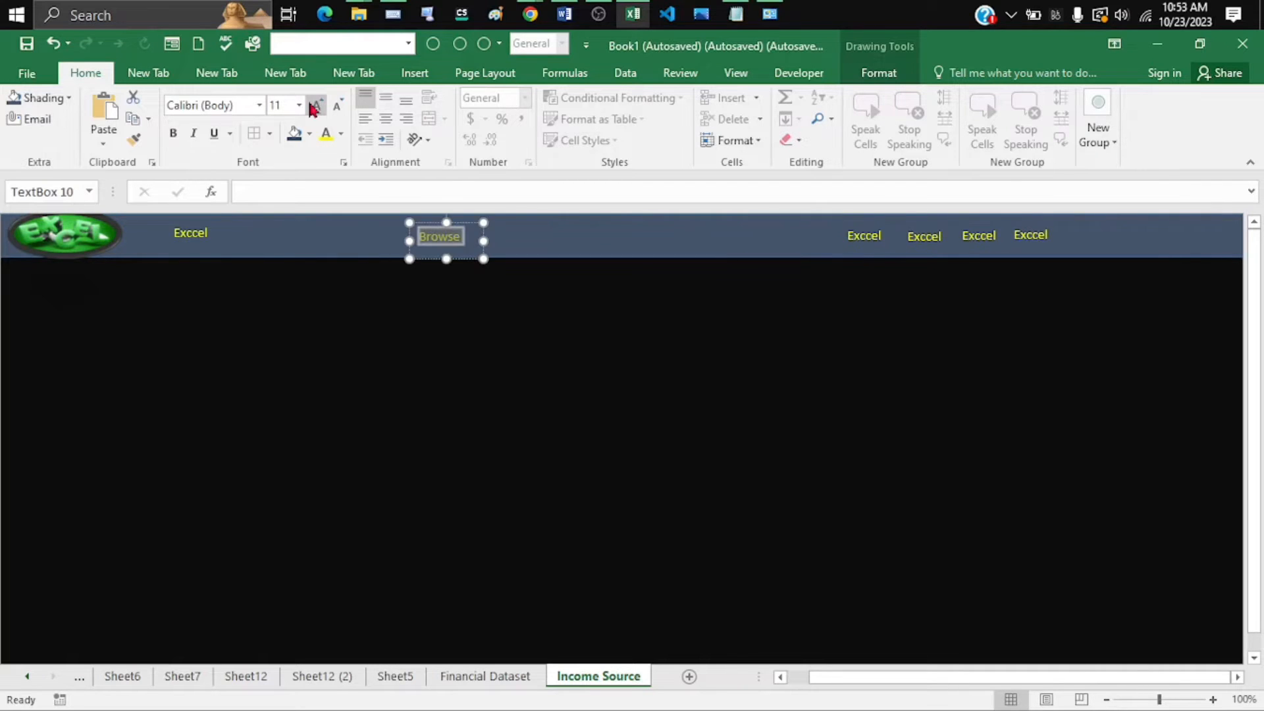
# Increase the "Browse" label's font size to 14
pyautogui.click(315, 105)
# Try red and white font colors on the "Browse" label and return it to yellow
pyautogui.click(341, 134)
pyautogui.click(340, 300)
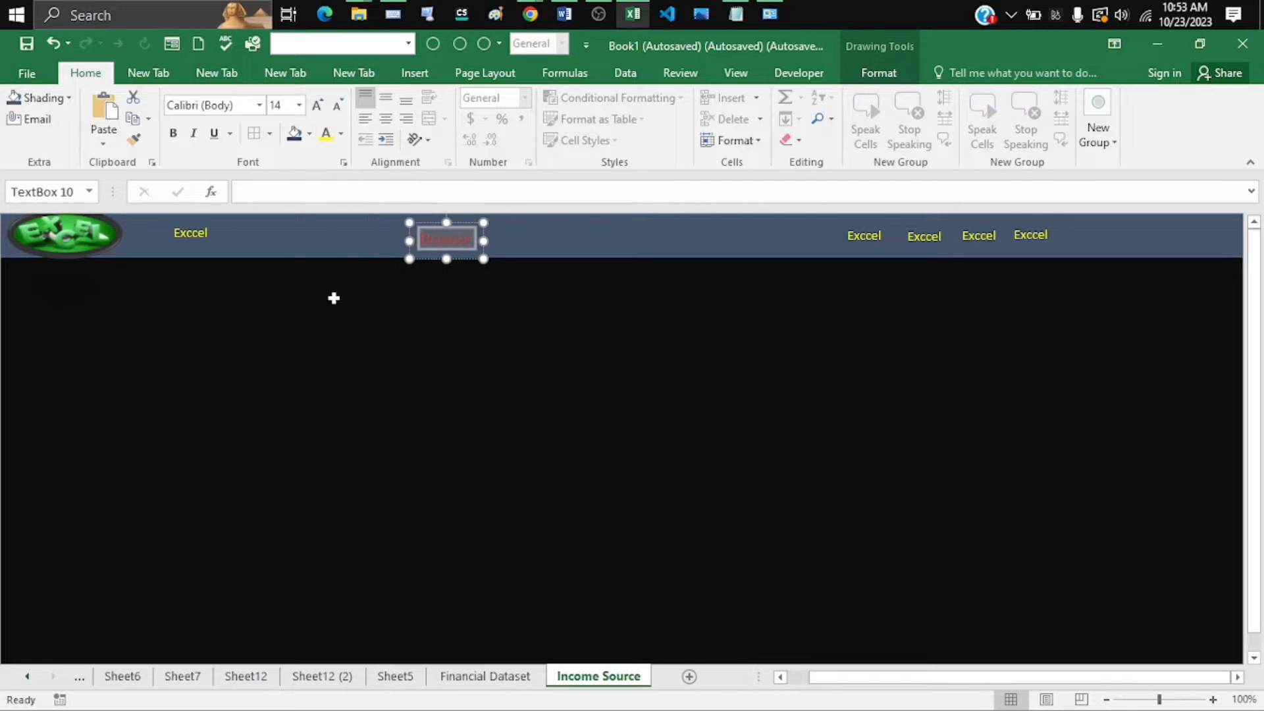
pyautogui.click(341, 134)
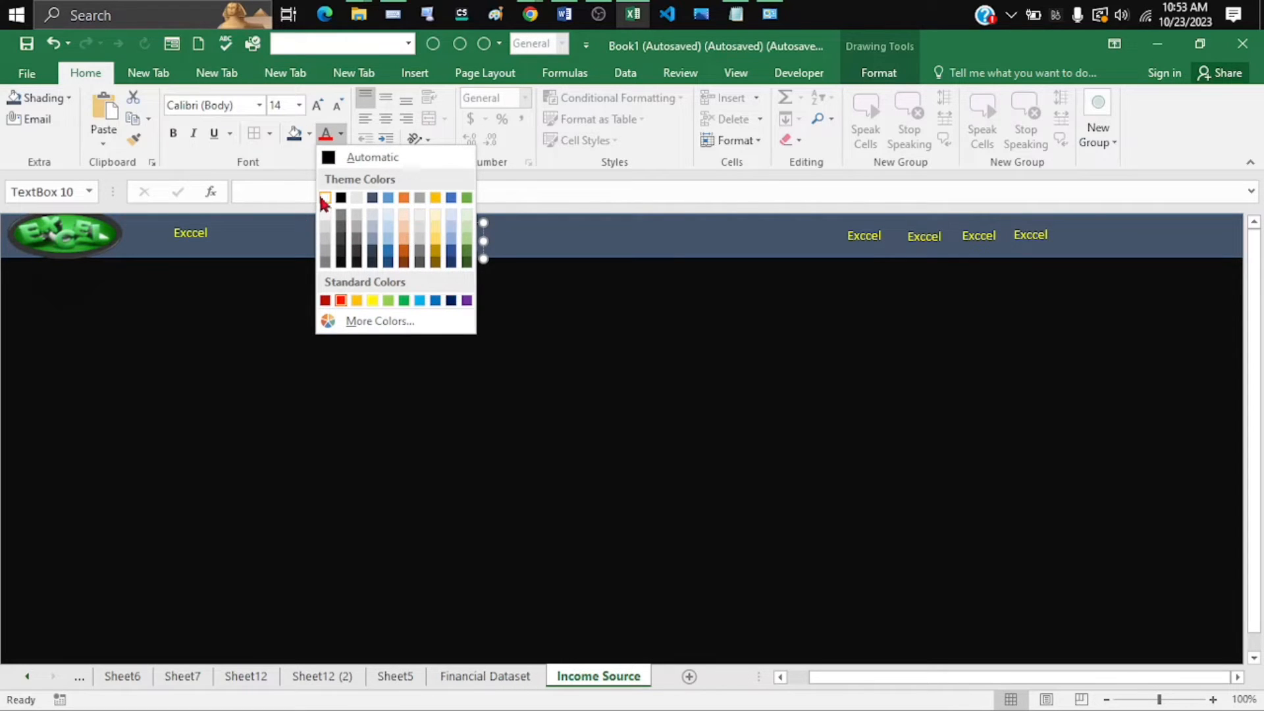
pyautogui.click(324, 198)
pyautogui.click(341, 134)
pyautogui.click(372, 300)
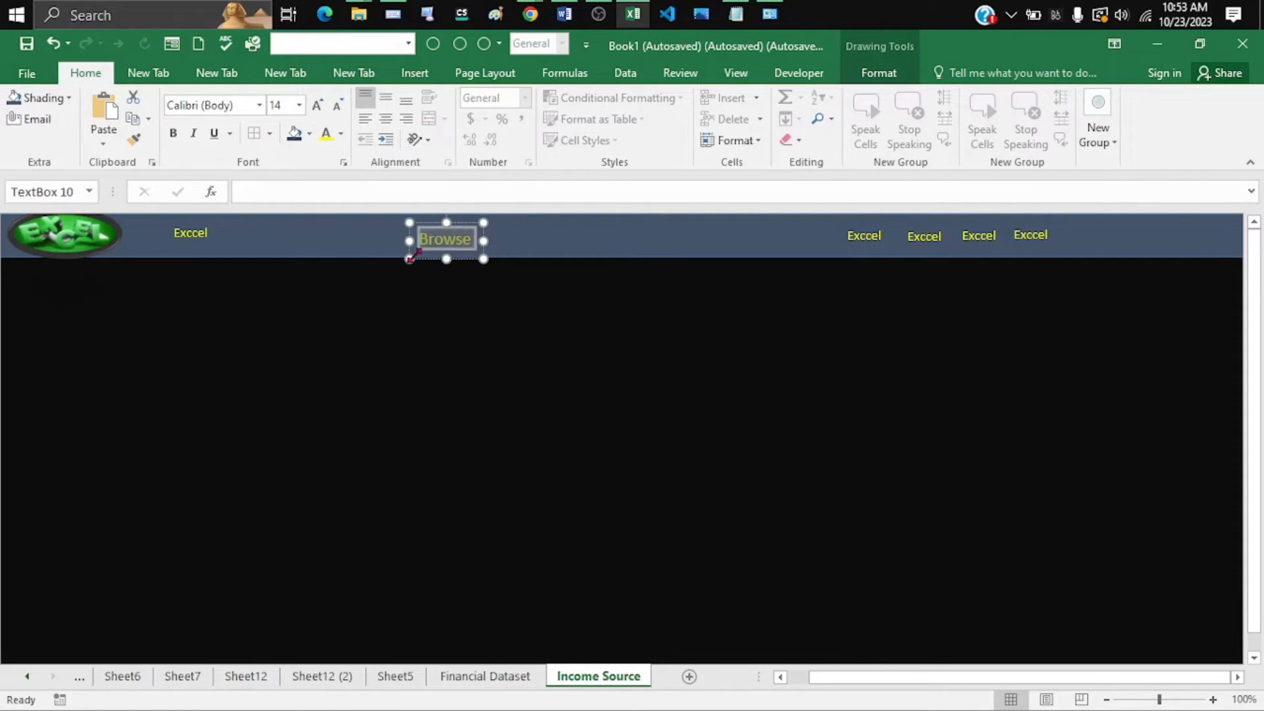
# Reduce the height of the "Browse" text box slightly so that it fits within the navbar
pyautogui.click(516, 239)
pyautogui.click(448, 237)
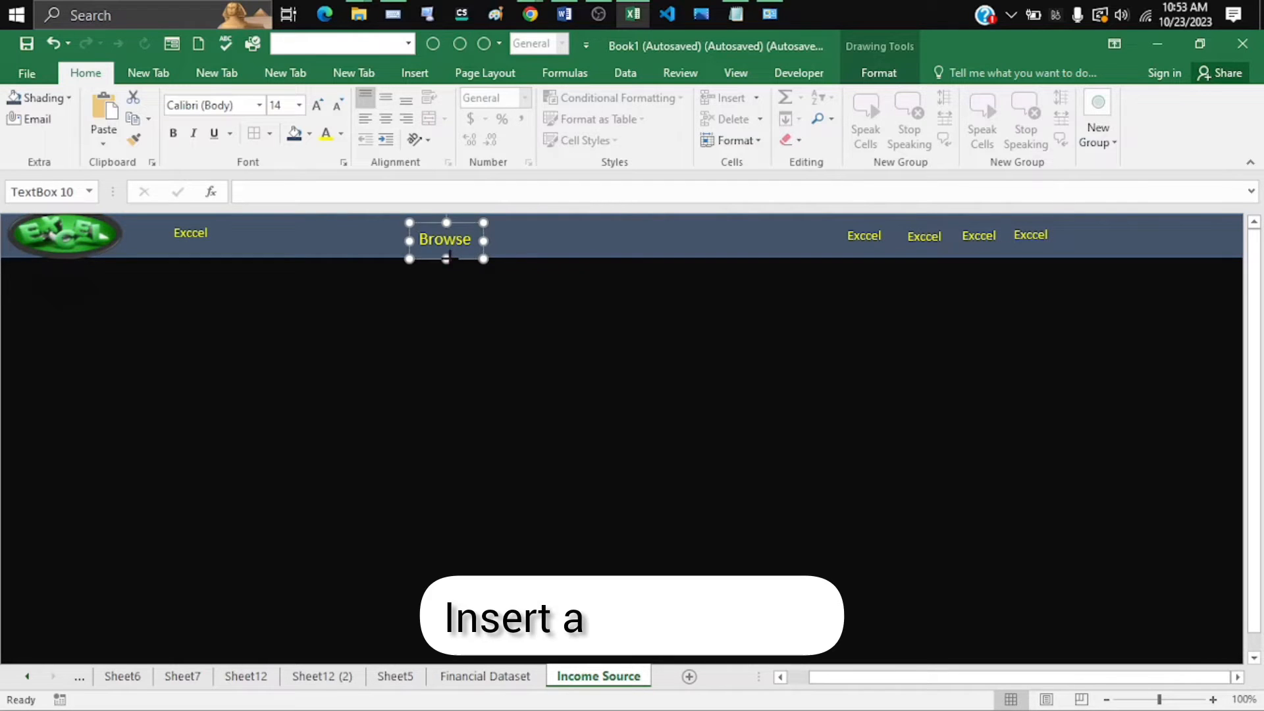
pyautogui.moveTo(446, 258); pyautogui.dragTo(451, 250)
pyautogui.click(454, 255)
pyautogui.click(456, 238)
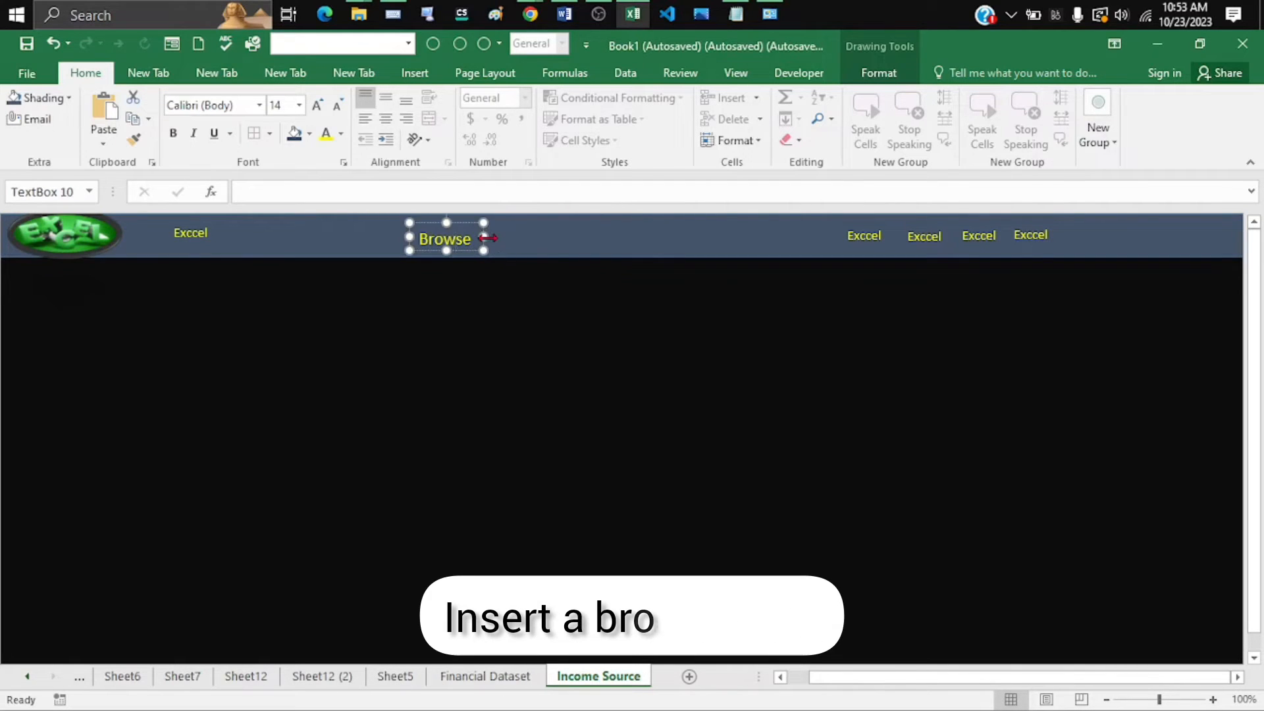
pyautogui.click(575, 253)
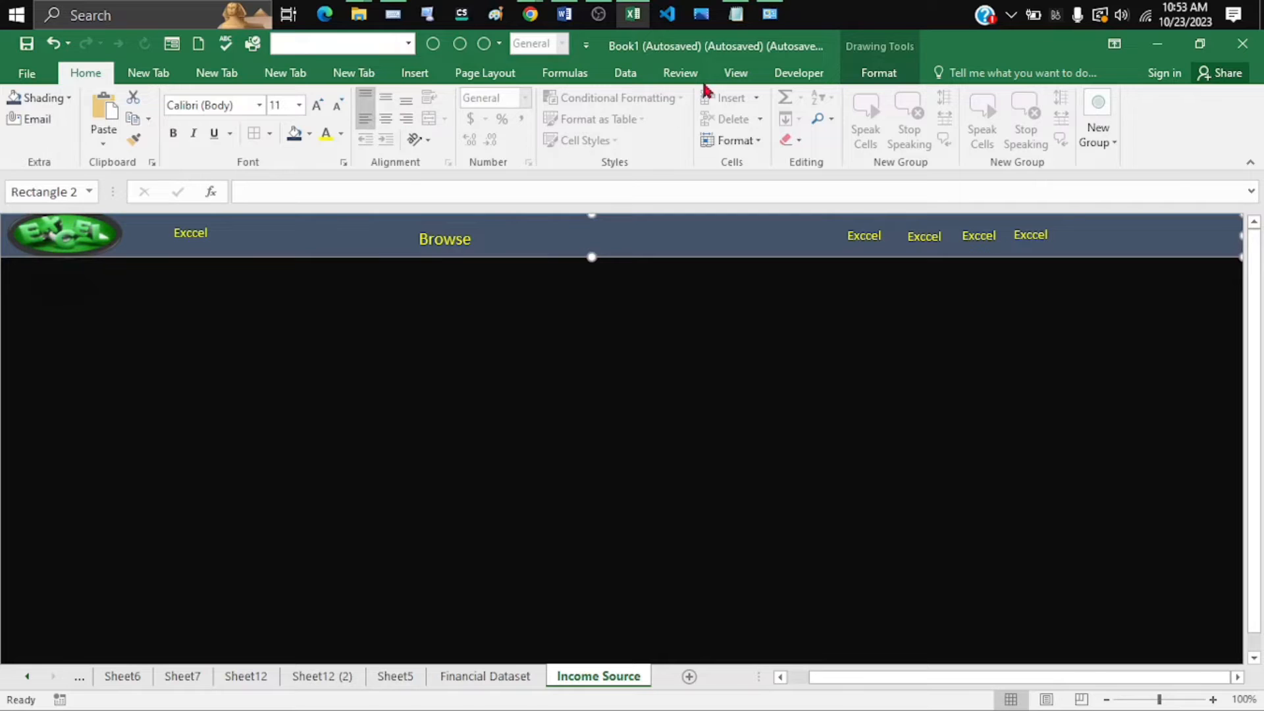
# Search the online pictures on Bing for "Browse icon"
pyautogui.click(409, 73)
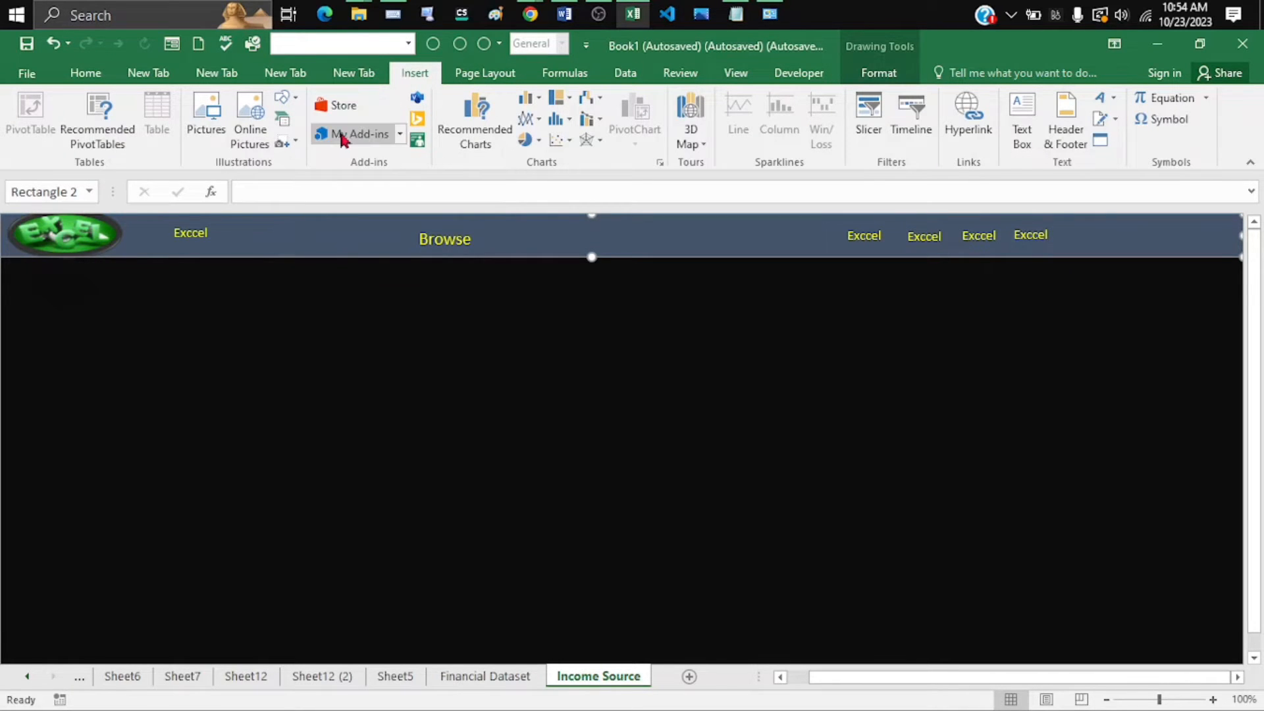
pyautogui.click(254, 123)
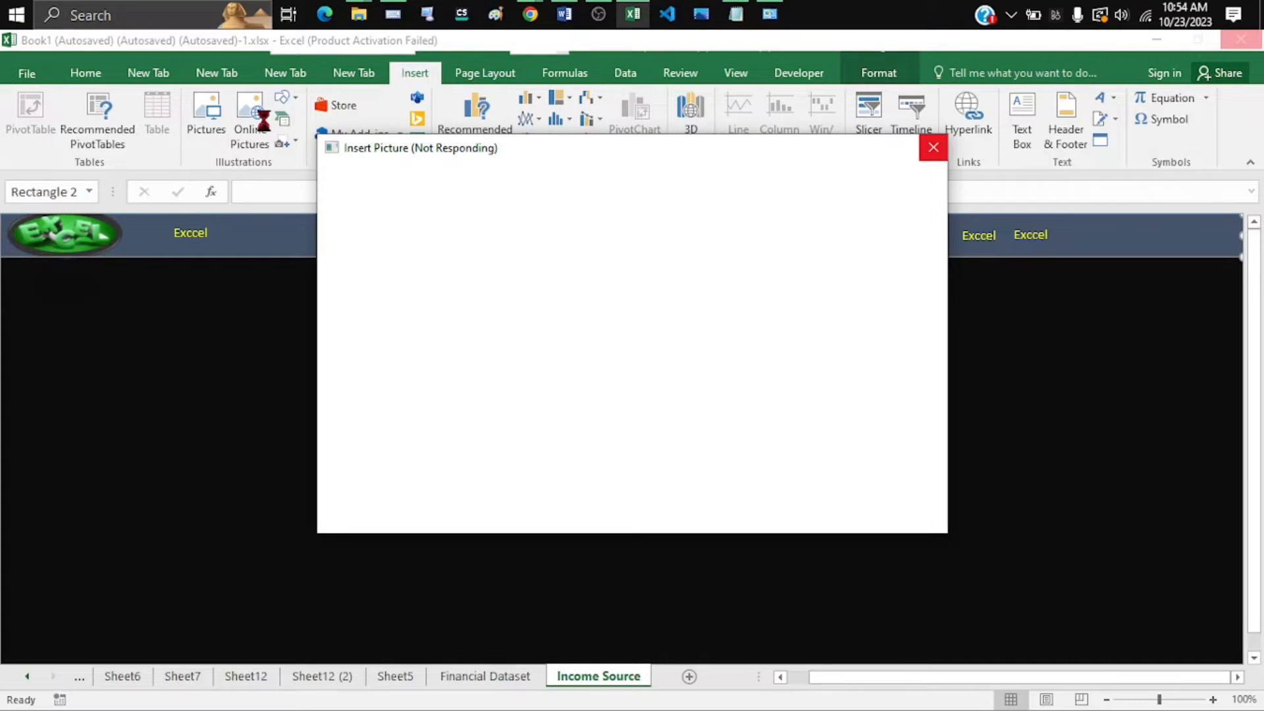
pyautogui.click(745, 241)
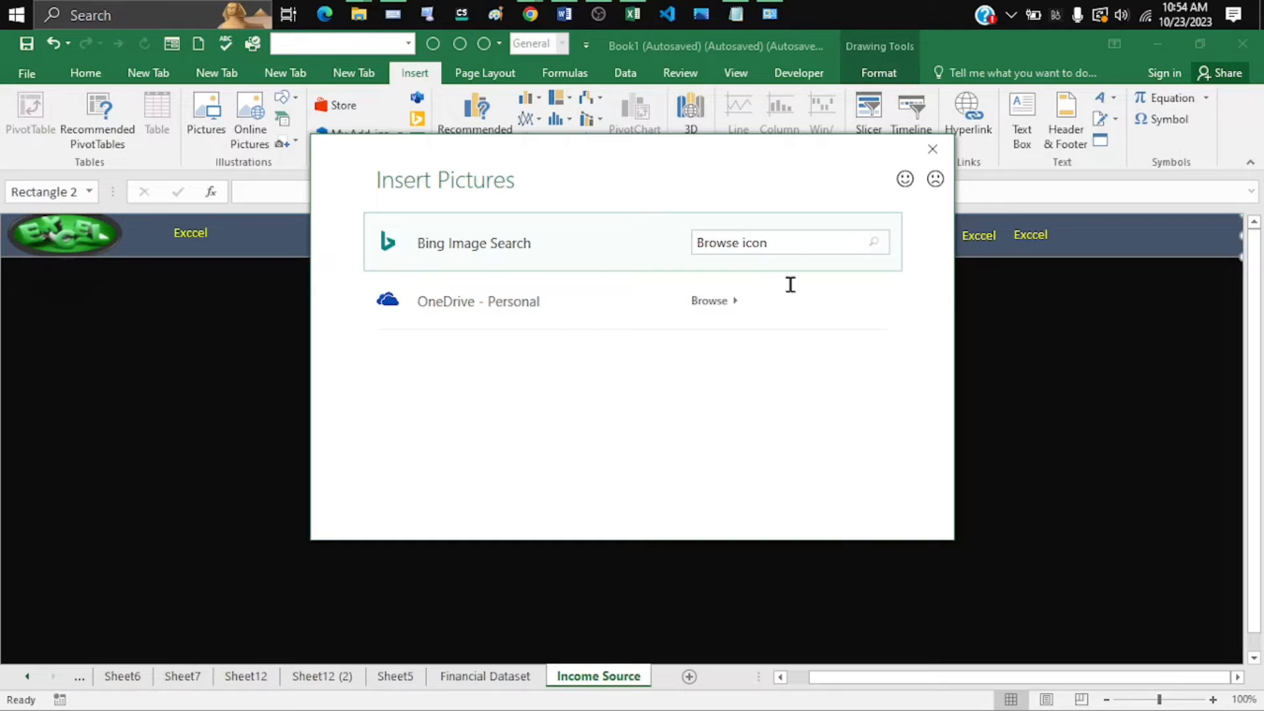
pyautogui.press('Return')
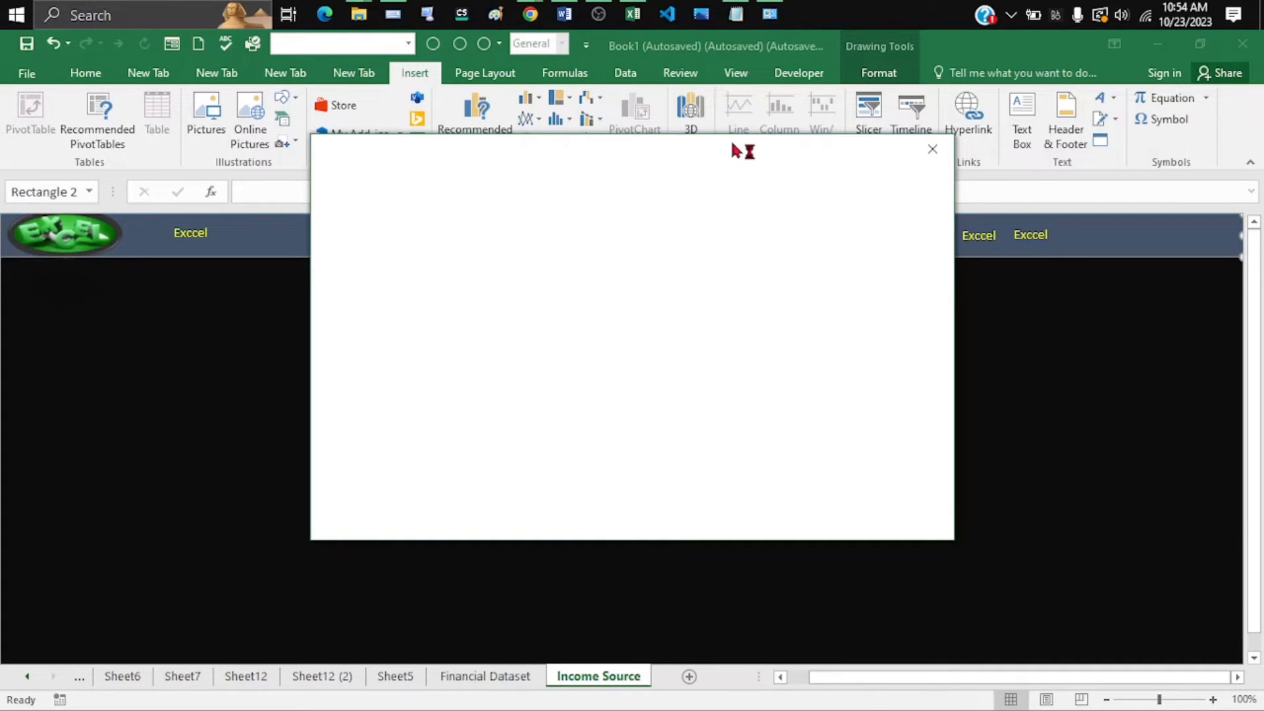
# Insert the orange magnifying glass picture from the image search results
pyautogui.scroll(-1, 715, 396)
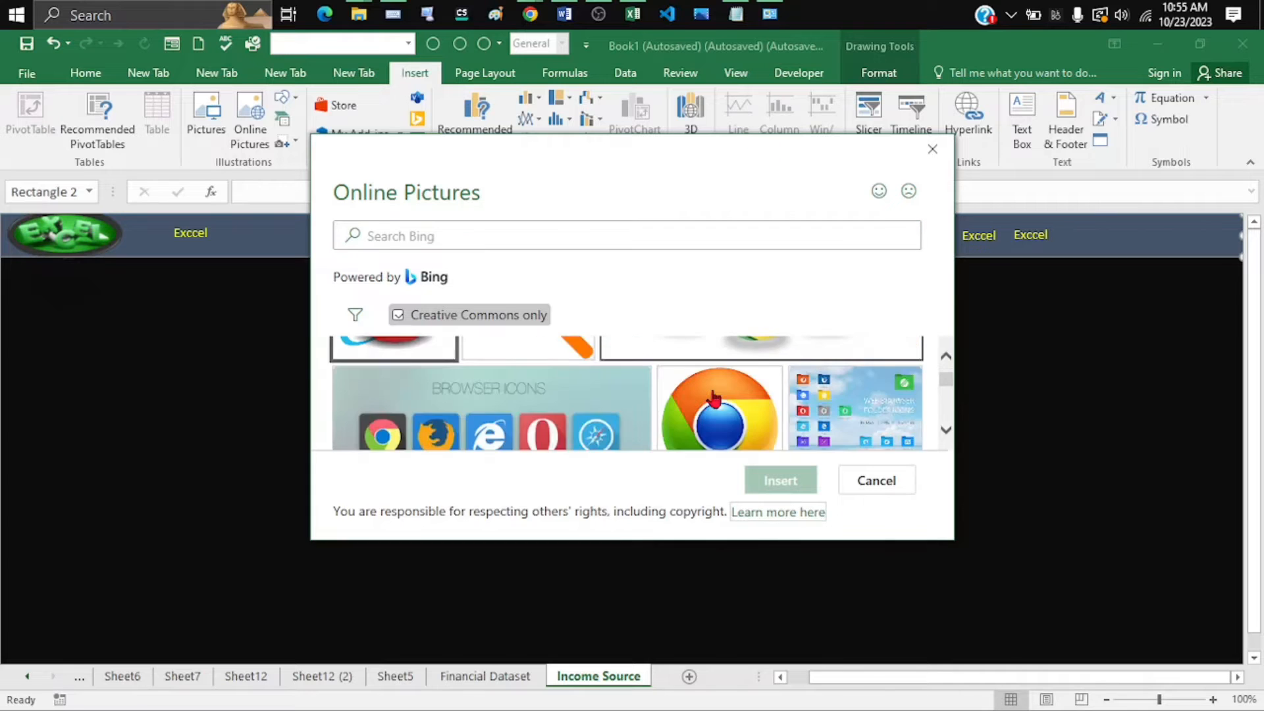
pyautogui.scroll(1, 718, 397)
pyautogui.scroll(-1, 768, 360)
pyautogui.scroll(-6, 777, 368)
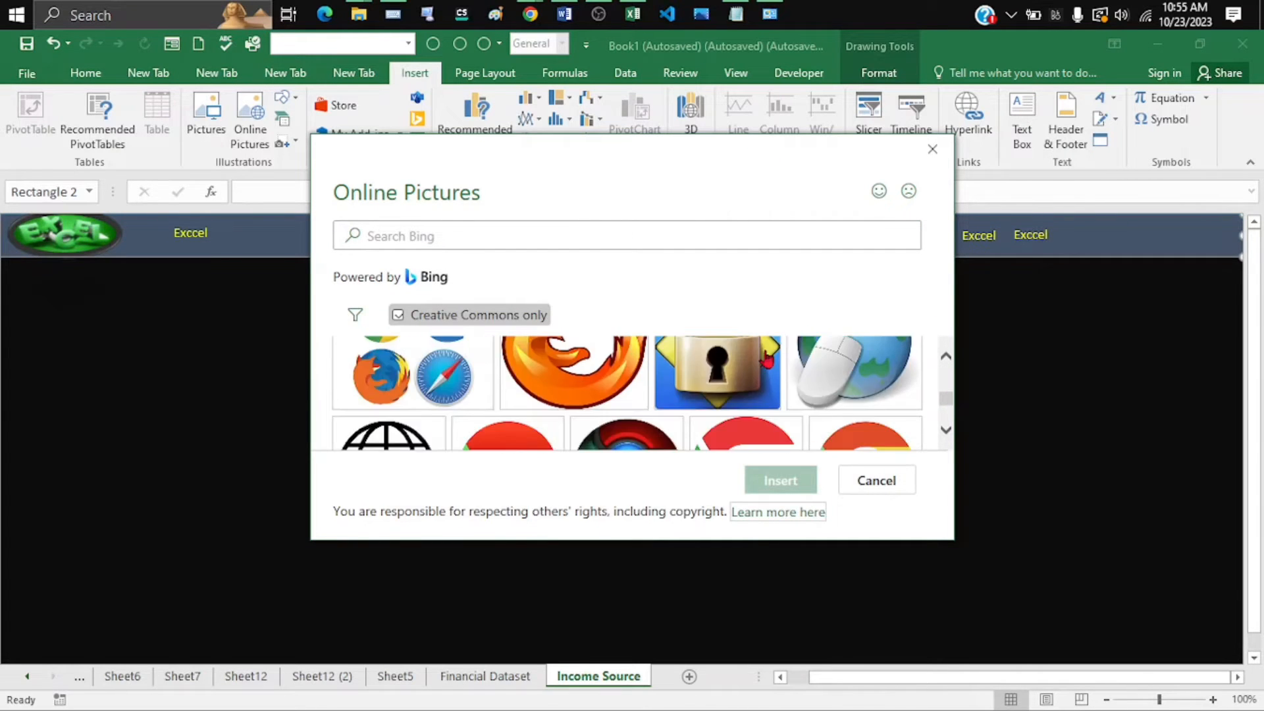
pyautogui.scroll(6, 787, 376)
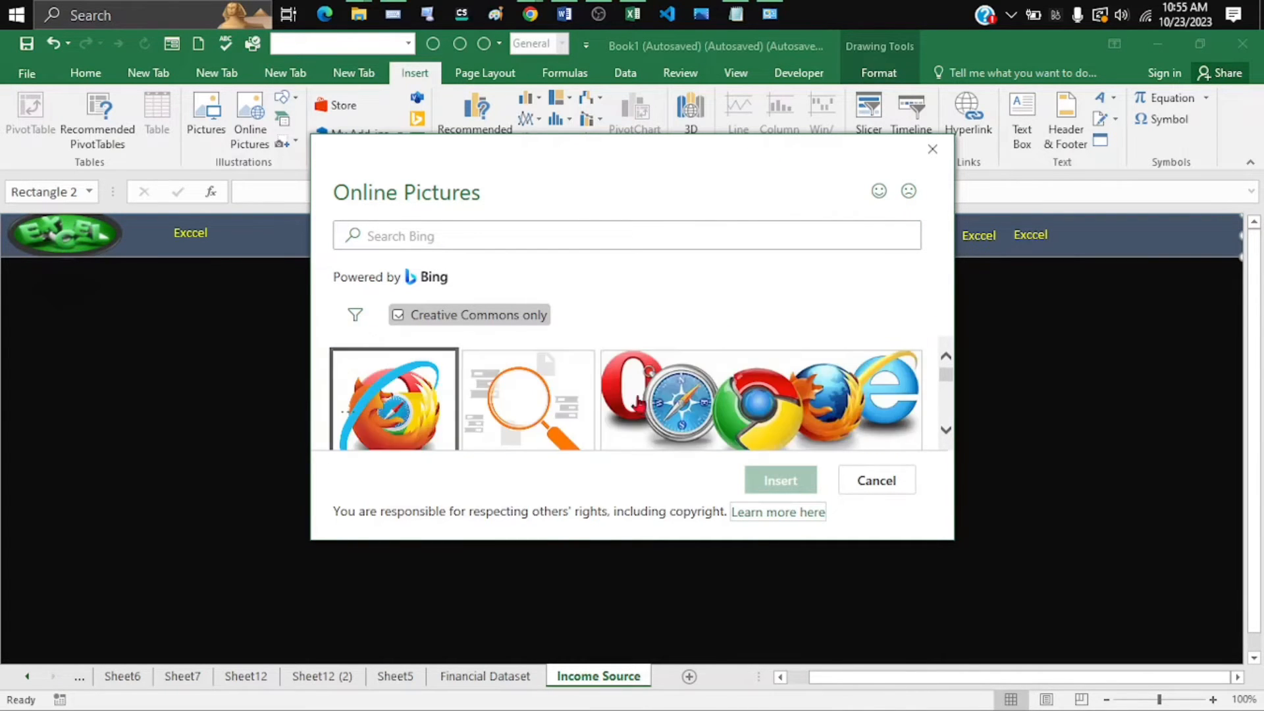
pyautogui.click(562, 421)
pyautogui.click(781, 480)
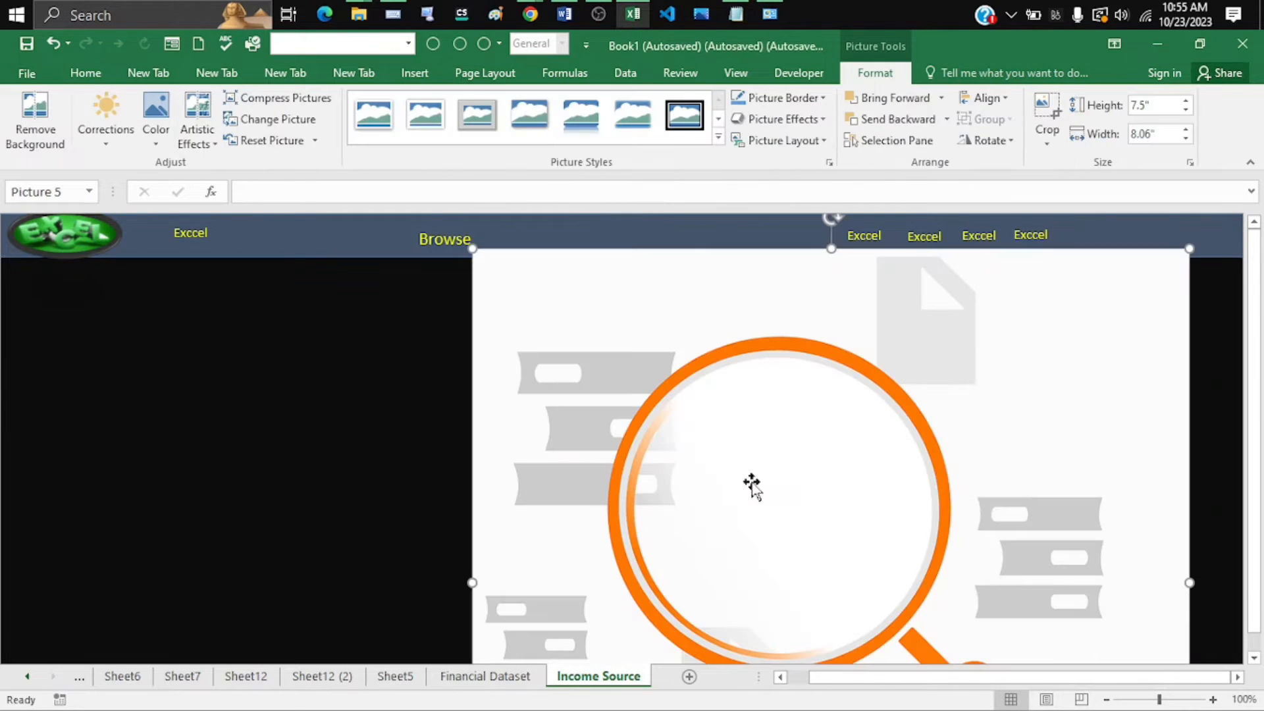
# Shrink the magnifying glass picture to about 0.37" by 0.4" and place it on the navbar just before the "Browse" label
pyautogui.click(1186, 111)
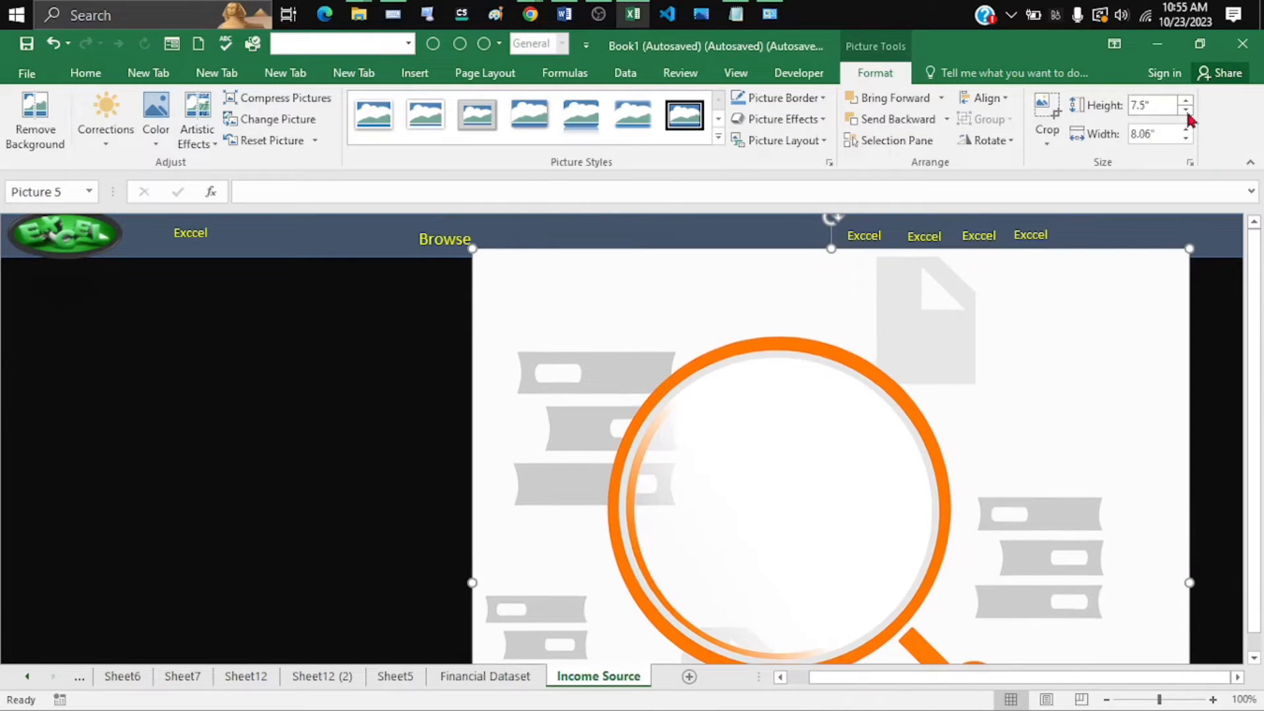
pyautogui.moveTo(1186, 111); pyautogui.dragTo(1186, 111)
pyautogui.click(1185, 137)
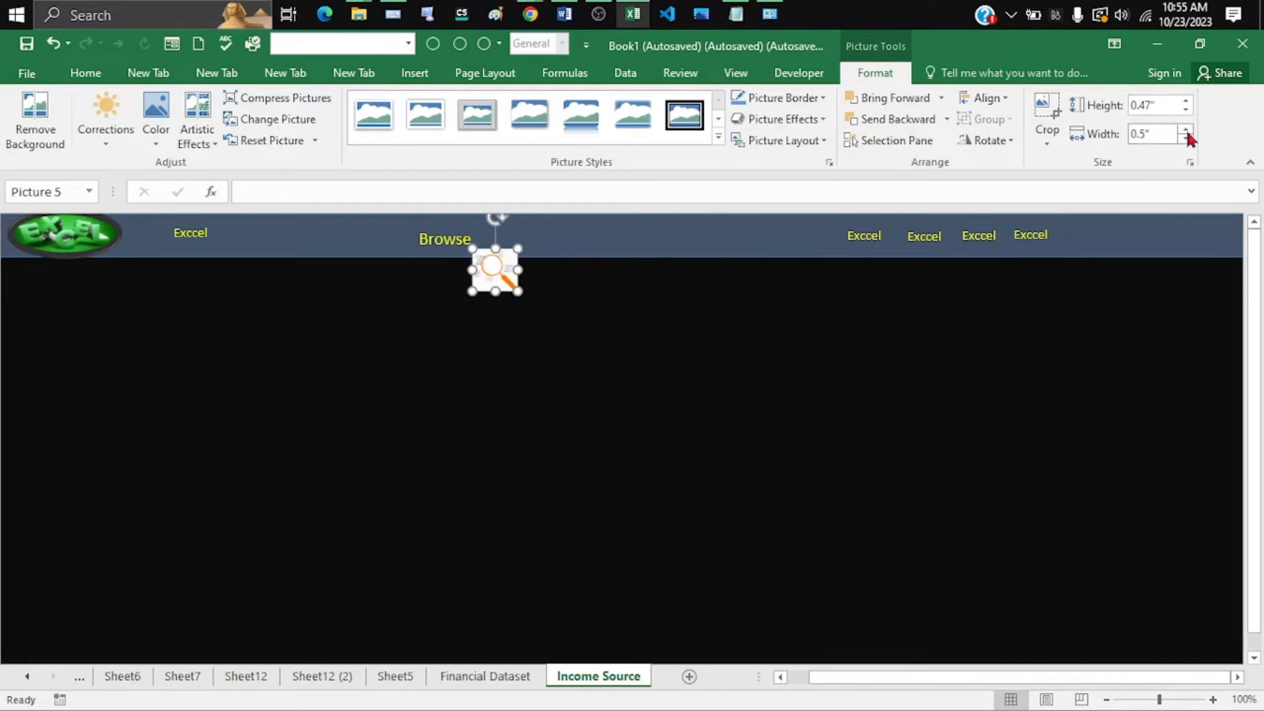
pyautogui.moveTo(492, 267); pyautogui.dragTo(393, 235)
# Apply the black beveled oval picture style to the magnifying glass icon and shrink it to about 0.28" by 0.3"
pyautogui.click(418, 212)
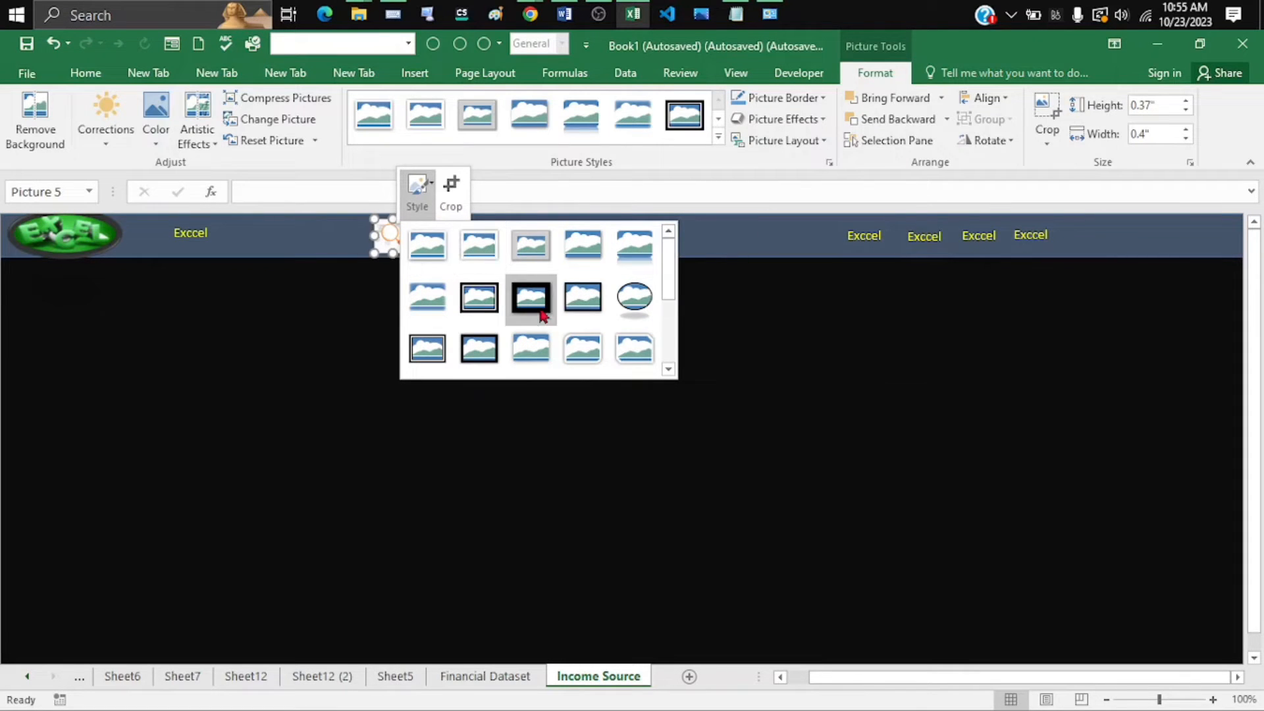
pyautogui.click(633, 297)
pyautogui.click(647, 235)
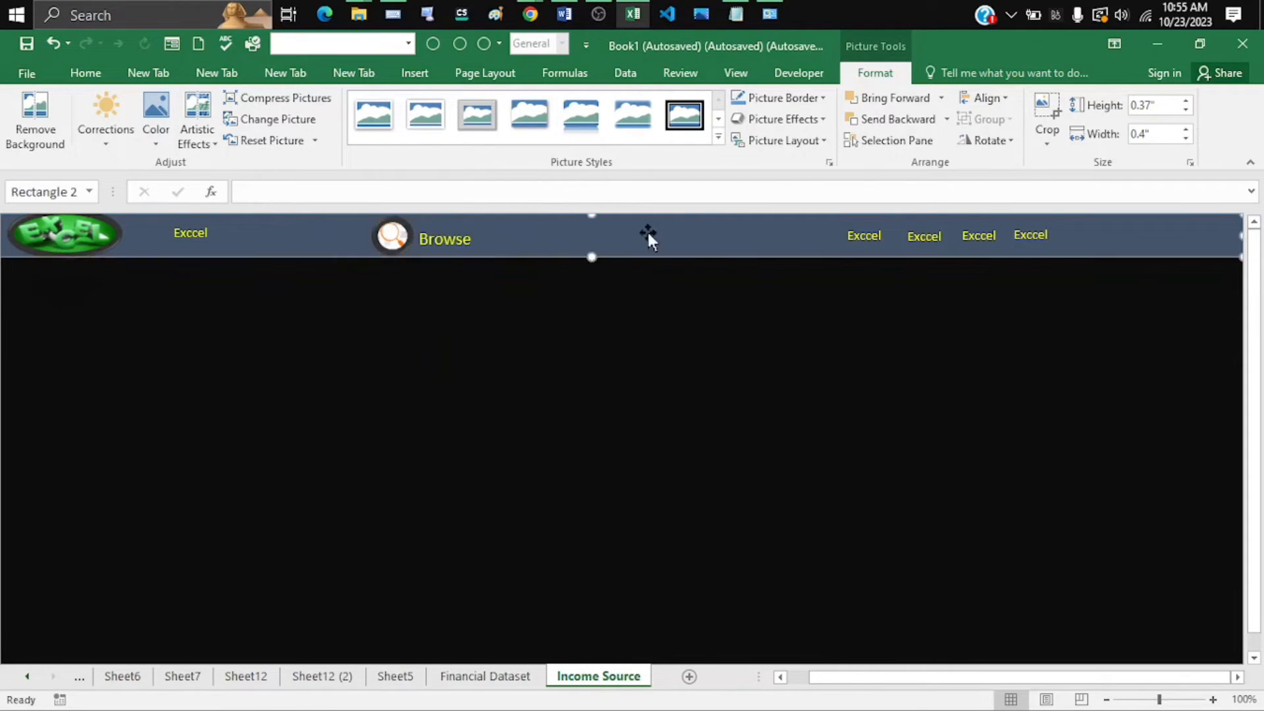
pyautogui.click(397, 243)
pyautogui.moveTo(409, 252); pyautogui.dragTo(404, 242)
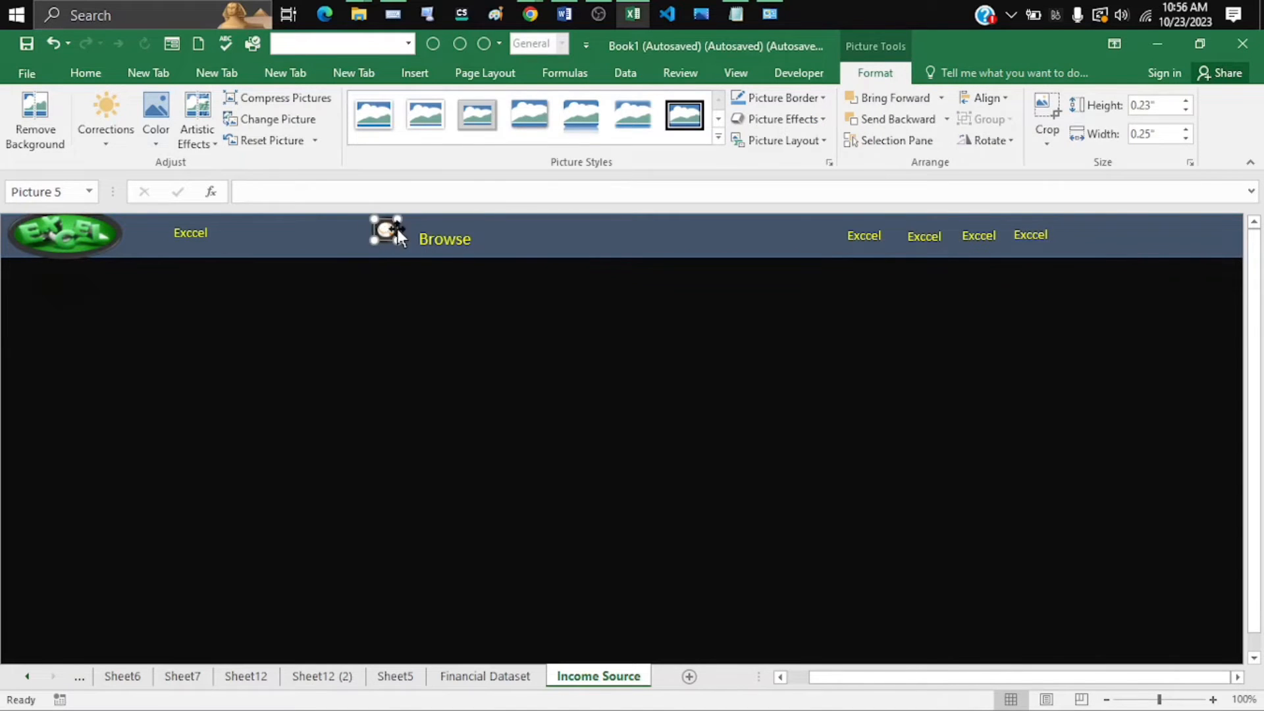
# Set the "Browse" label's font size to 16 and move it up level with the magnifying glass icon
pyautogui.click(444, 244)
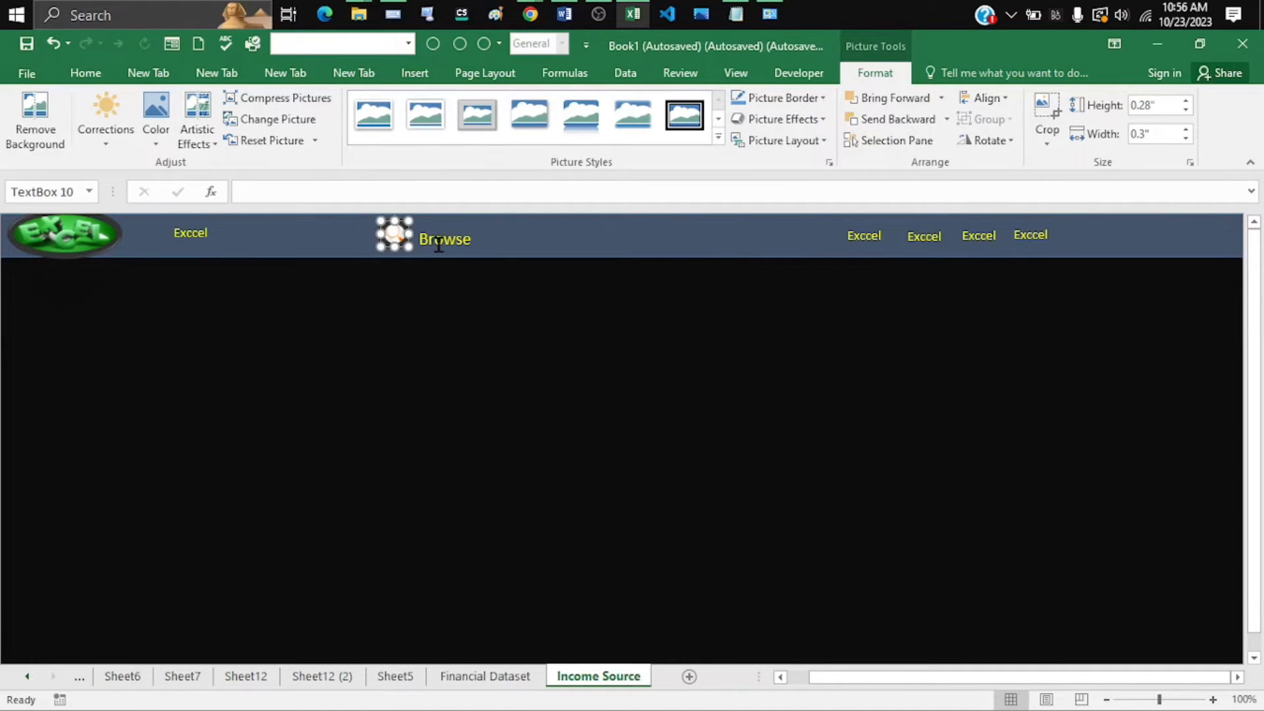
pyautogui.doubleClick(444, 244)
pyautogui.click(317, 106)
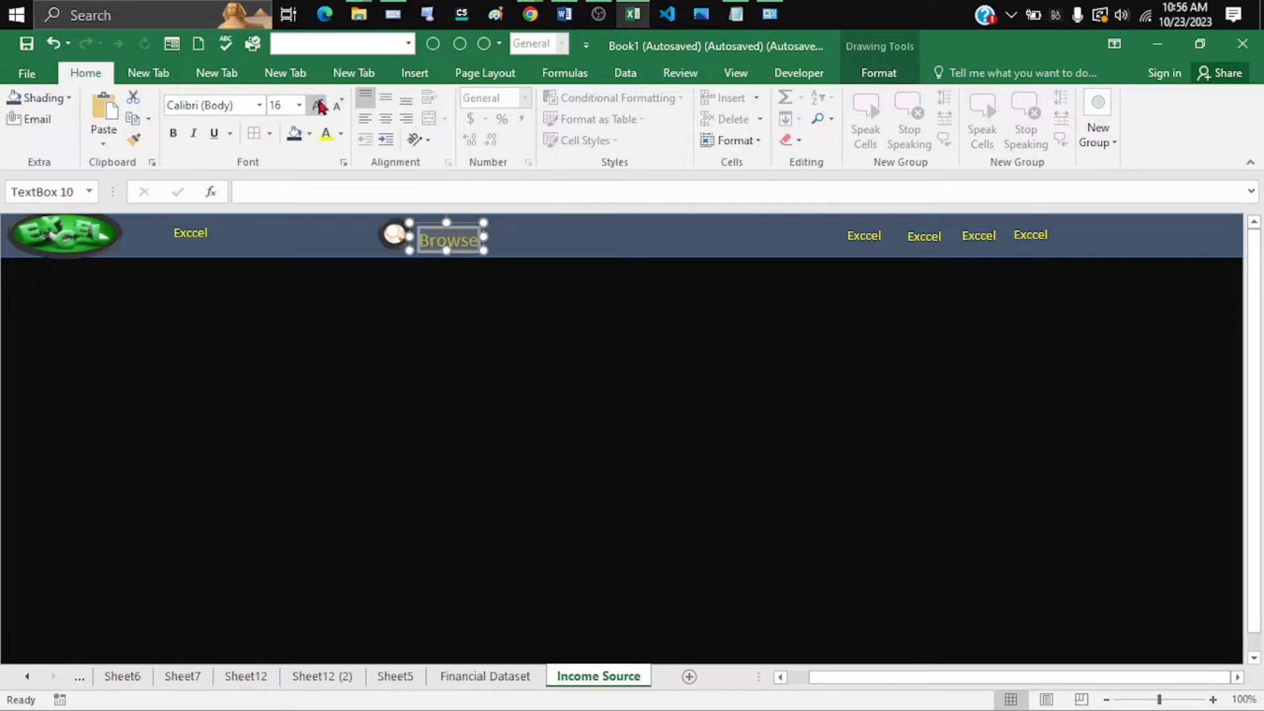
pyautogui.click(466, 246)
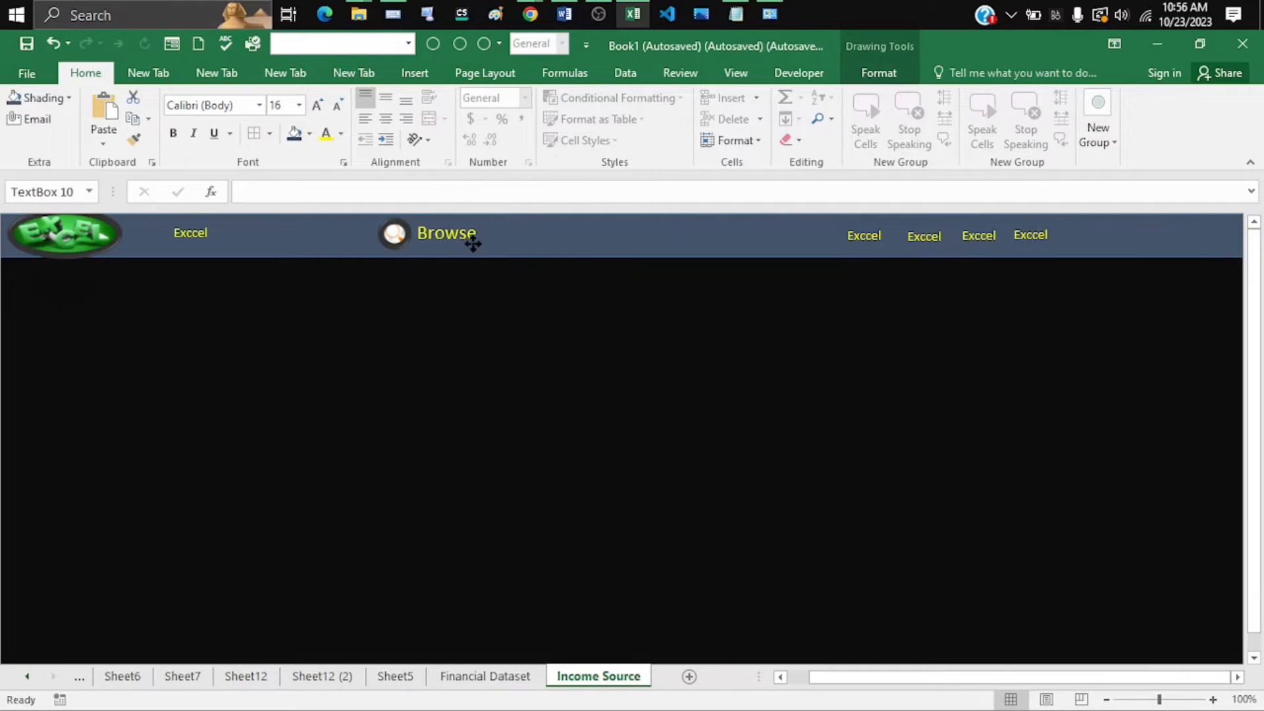
pyautogui.click(516, 243)
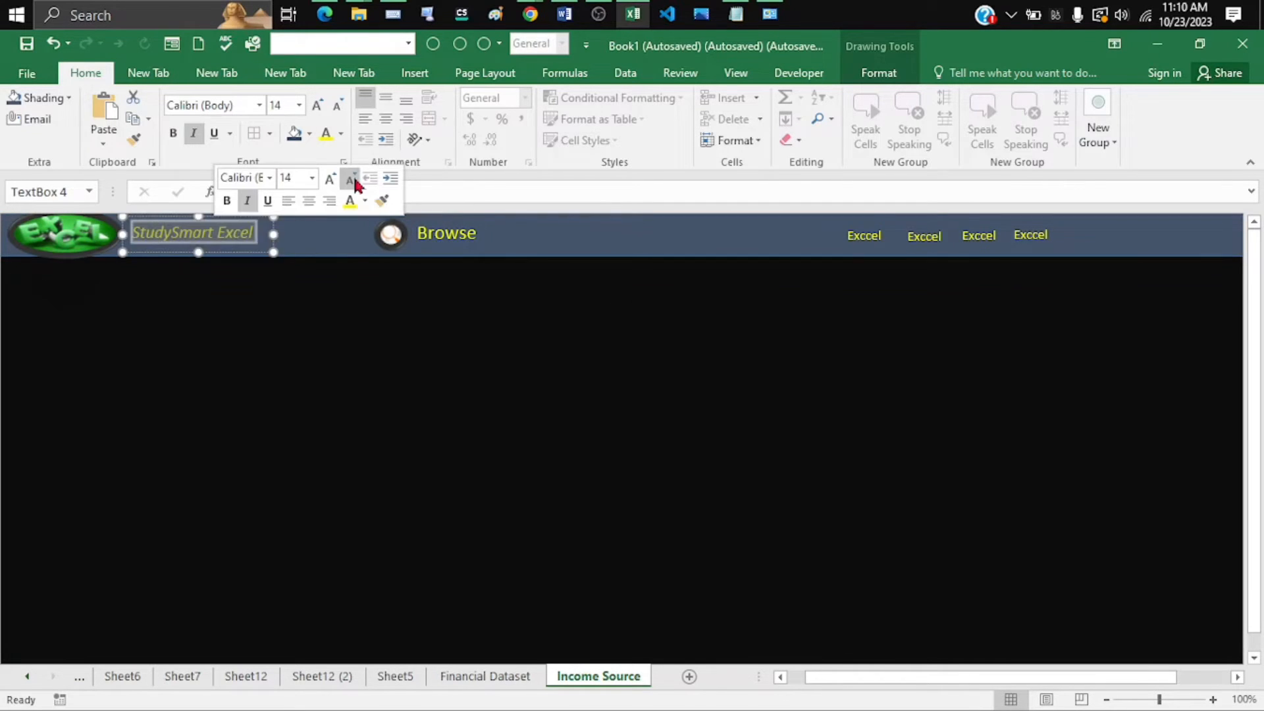
# Set the "StudySmart Excel" label's font size to 12 and font color to white, then adjust its text box beside the logo
pyautogui.click(354, 181)
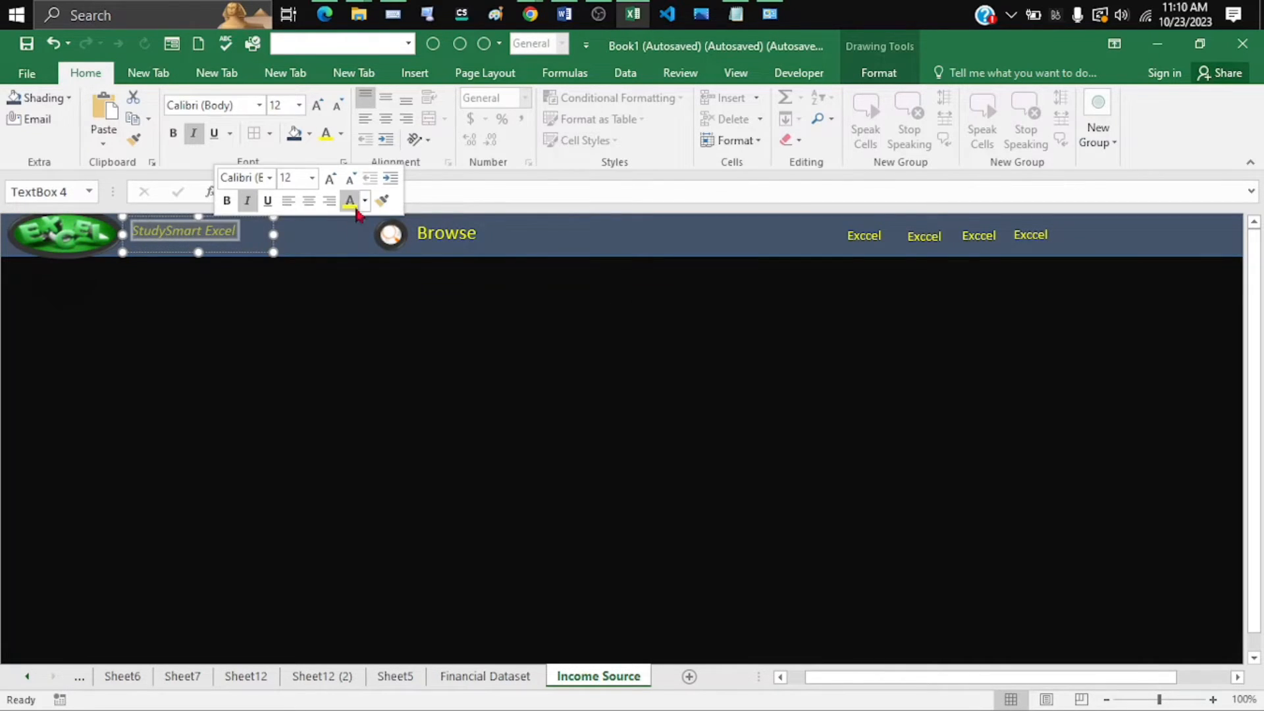
pyautogui.click(365, 201)
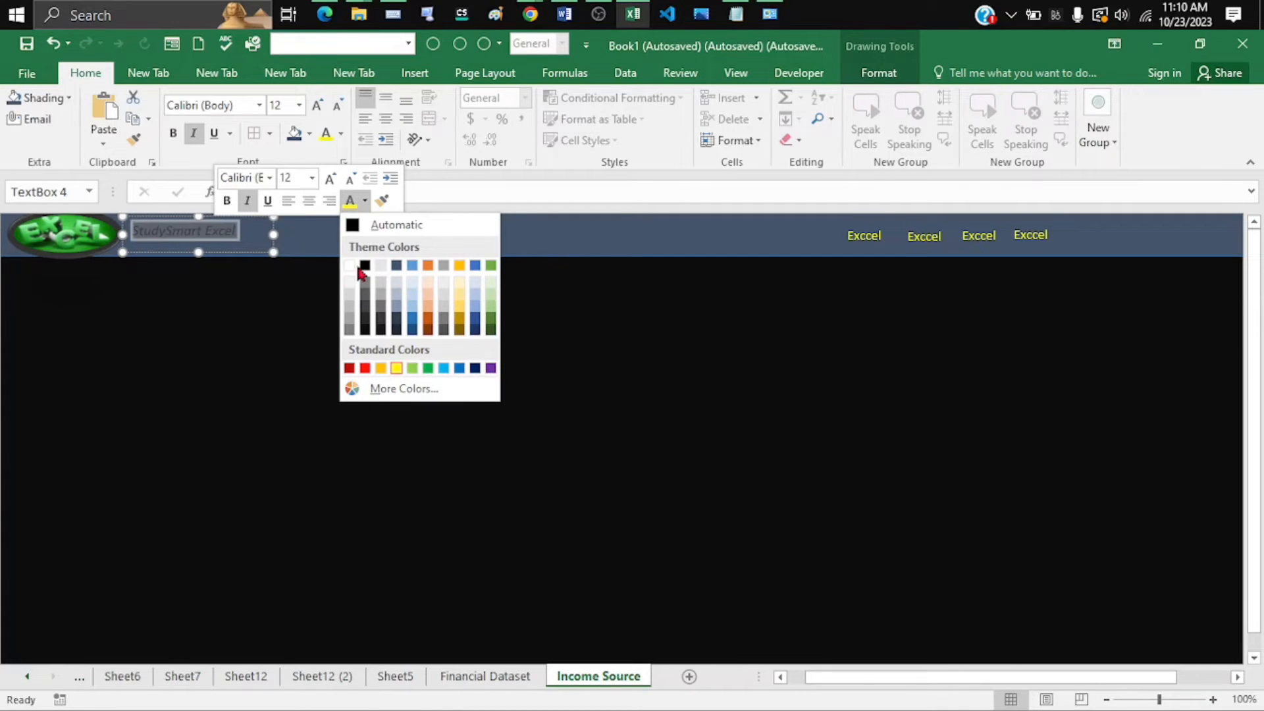
pyautogui.click(349, 265)
pyautogui.click(223, 257)
pyautogui.click(212, 243)
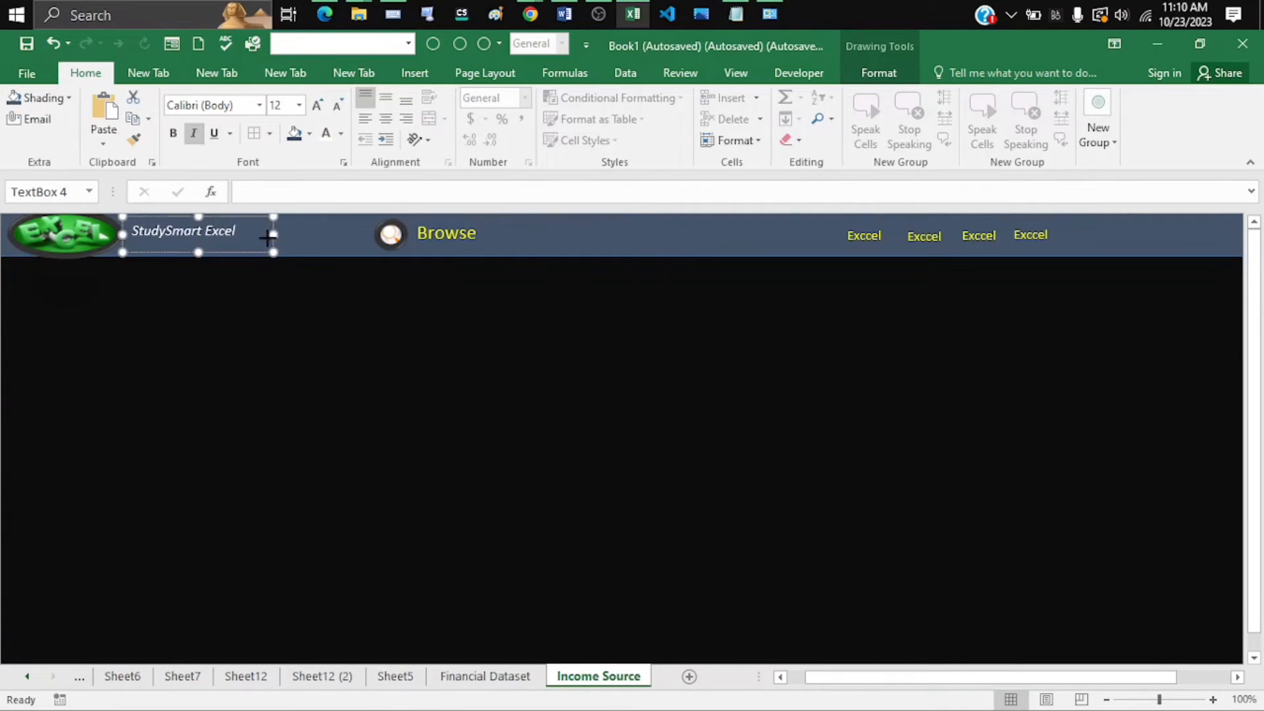
pyautogui.moveTo(268, 236); pyautogui.dragTo(205, 247)
pyautogui.click(198, 243)
pyautogui.click(630, 232)
# Rename the first two "Exccel" navbar labels "Income Sources" and "Geographically", and move them toward the Browse label
pyautogui.click(873, 239)
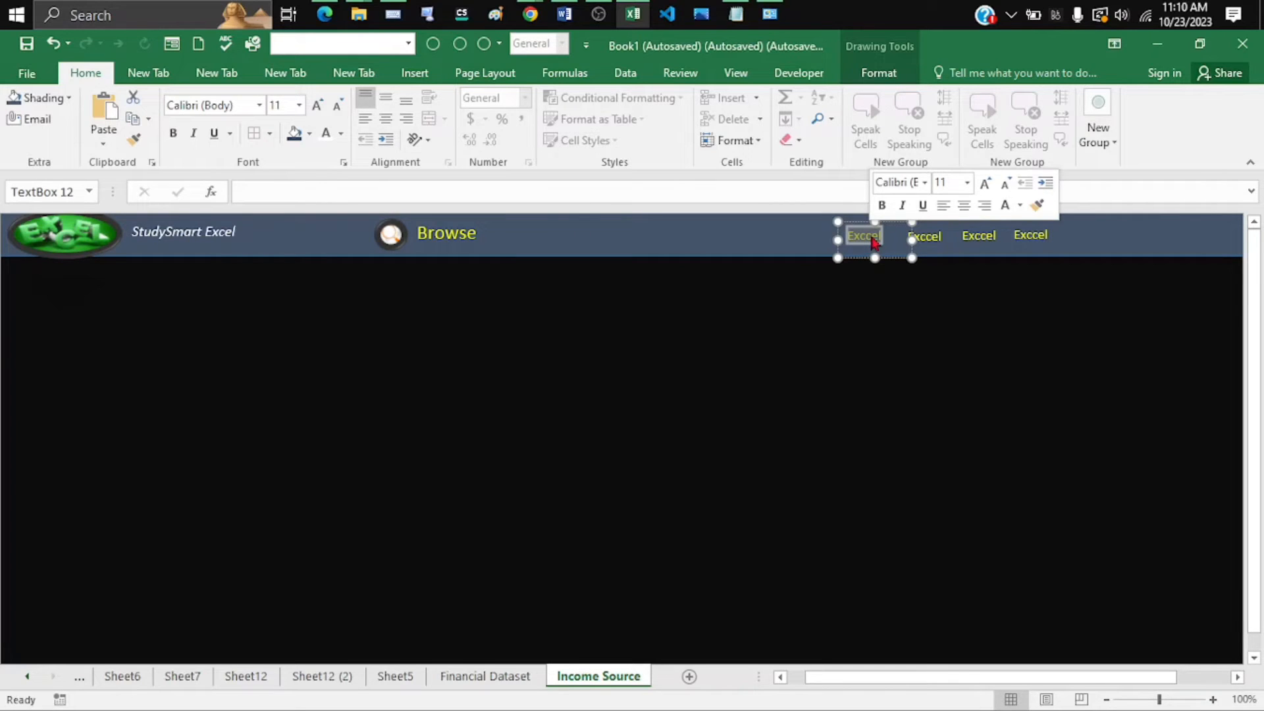
pyautogui.write('Income Source')
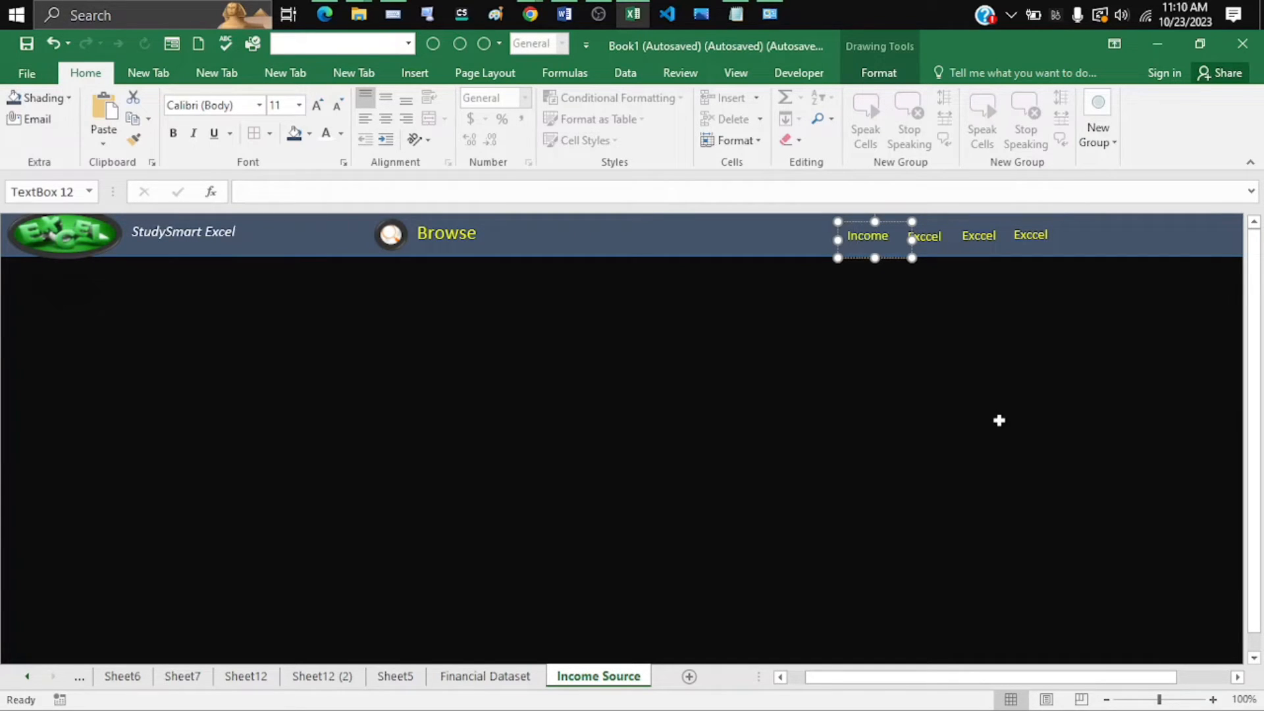
pyautogui.moveTo(912, 240); pyautogui.dragTo(748, 256)
pyautogui.doubleClick(912, 235)
pyautogui.write('Geographical')
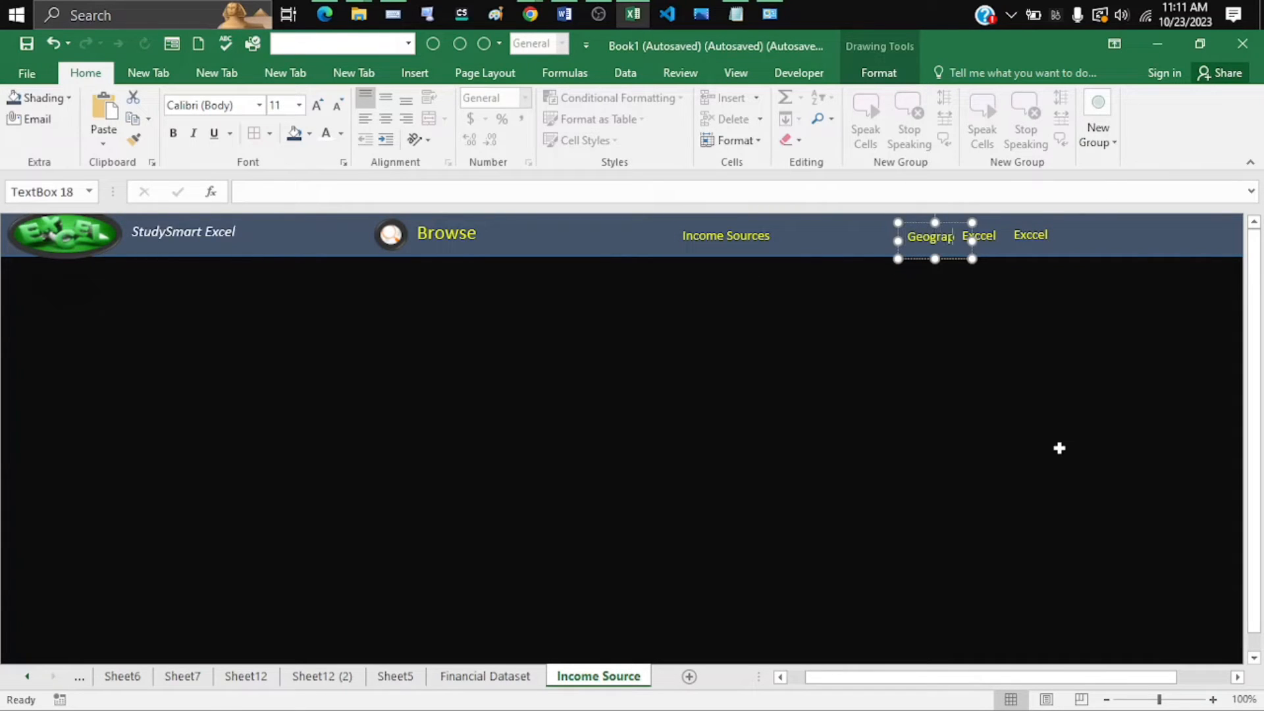
pyautogui.moveTo(972, 236); pyautogui.dragTo(833, 257)
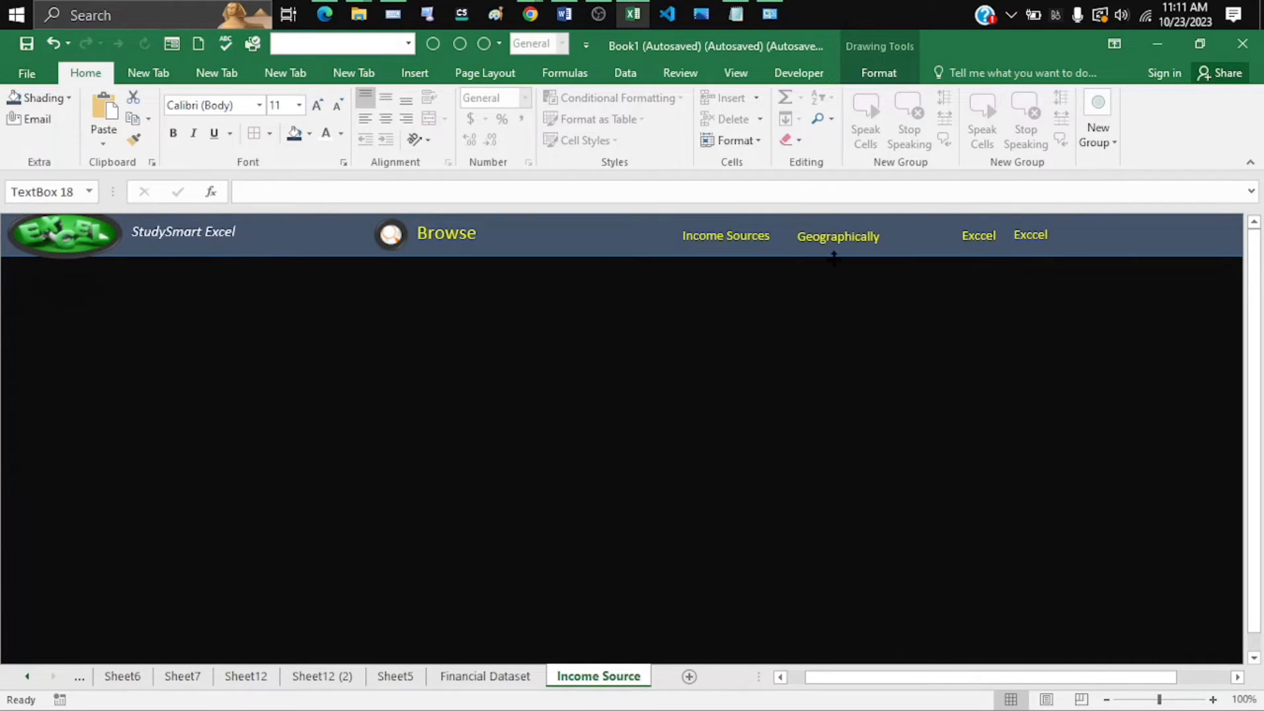
# Rename the remaining two "Exccel" navbar labels "Sales Process" and "Project Status", adjusting their text boxes to fit
pyautogui.doubleClick(979, 236)
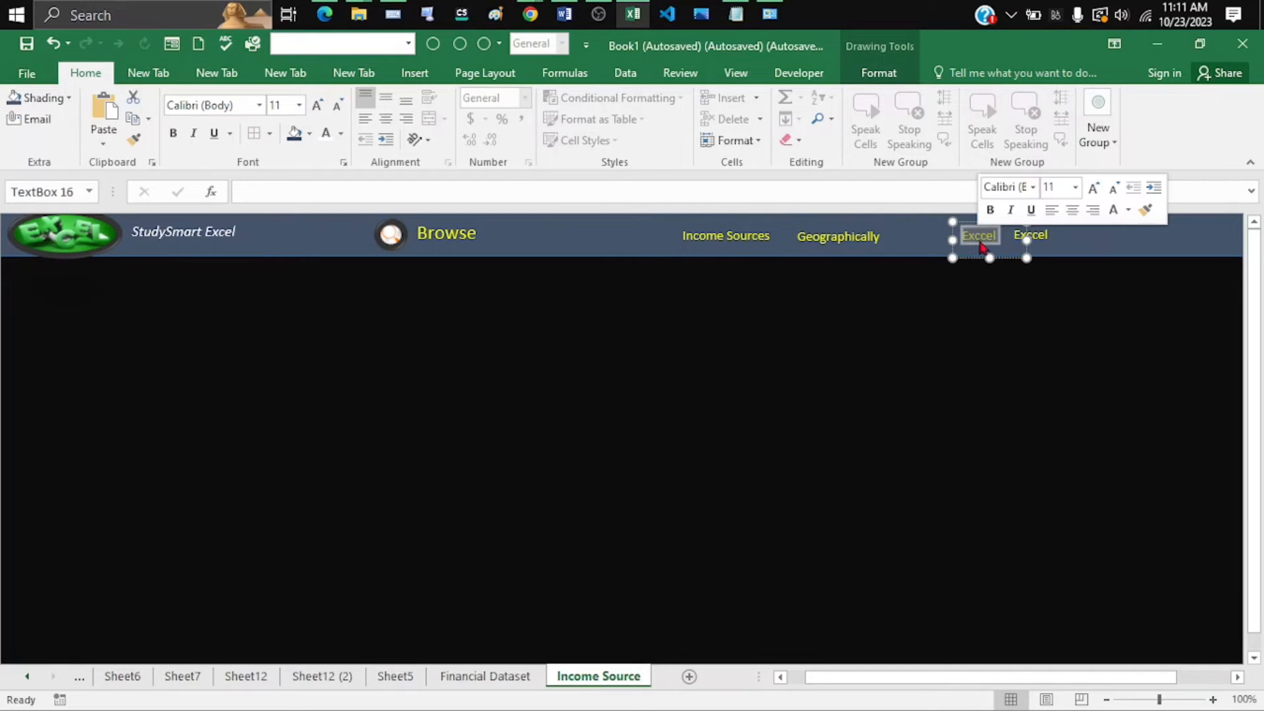
pyautogui.write('Sales Process')
pyautogui.moveTo(1027, 240); pyautogui.dragTo(985, 257)
pyautogui.doubleClick(1045, 238)
pyautogui.write('Project Status')
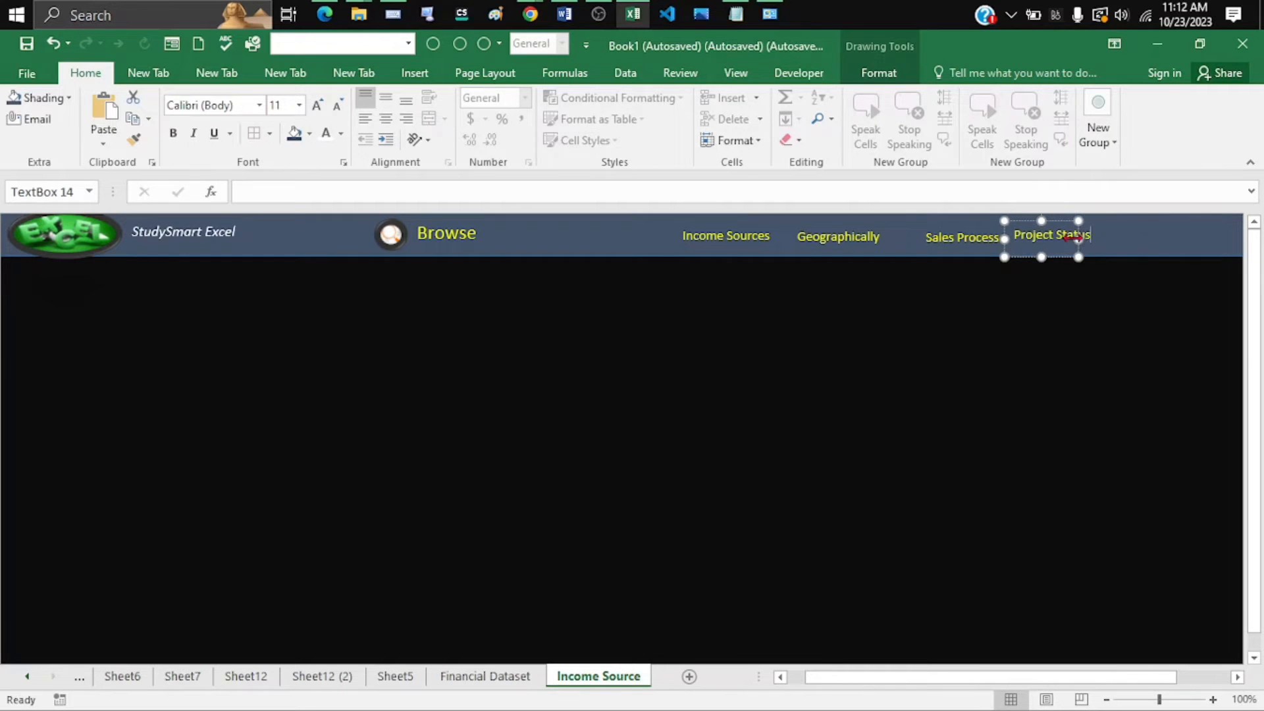
pyautogui.moveTo(1077, 239); pyautogui.dragTo(1101, 257)
# Space the "Sales Process", "Geographically" and "Income Sources" labels evenly along the navbar
pyautogui.click(980, 241)
pyautogui.moveTo(979, 250); pyautogui.dragTo(1014, 252)
pyautogui.moveTo(843, 244); pyautogui.dragTo(911, 257)
pyautogui.click(774, 248)
pyautogui.moveTo(734, 267); pyautogui.dragTo(756, 268)
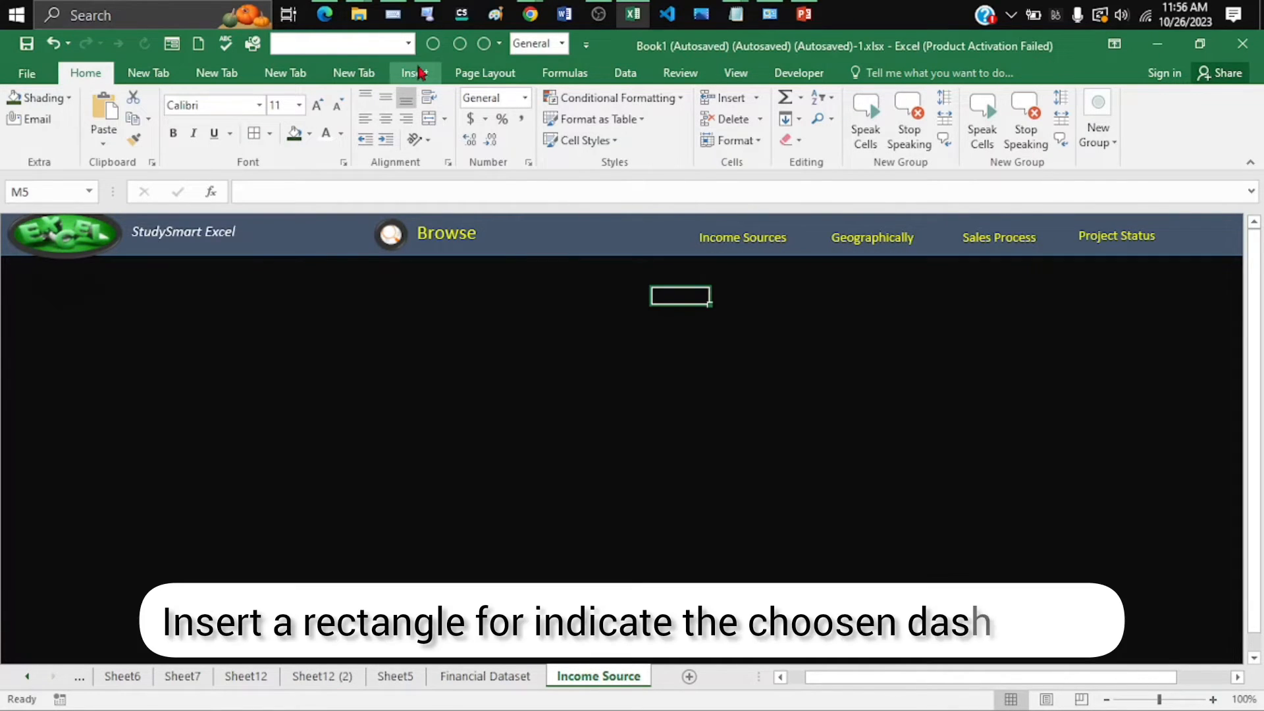
# Draw a thin rectangle about 0.95" wide and 0.05" high beneath the "Income Sources" label
pyautogui.click(415, 73)
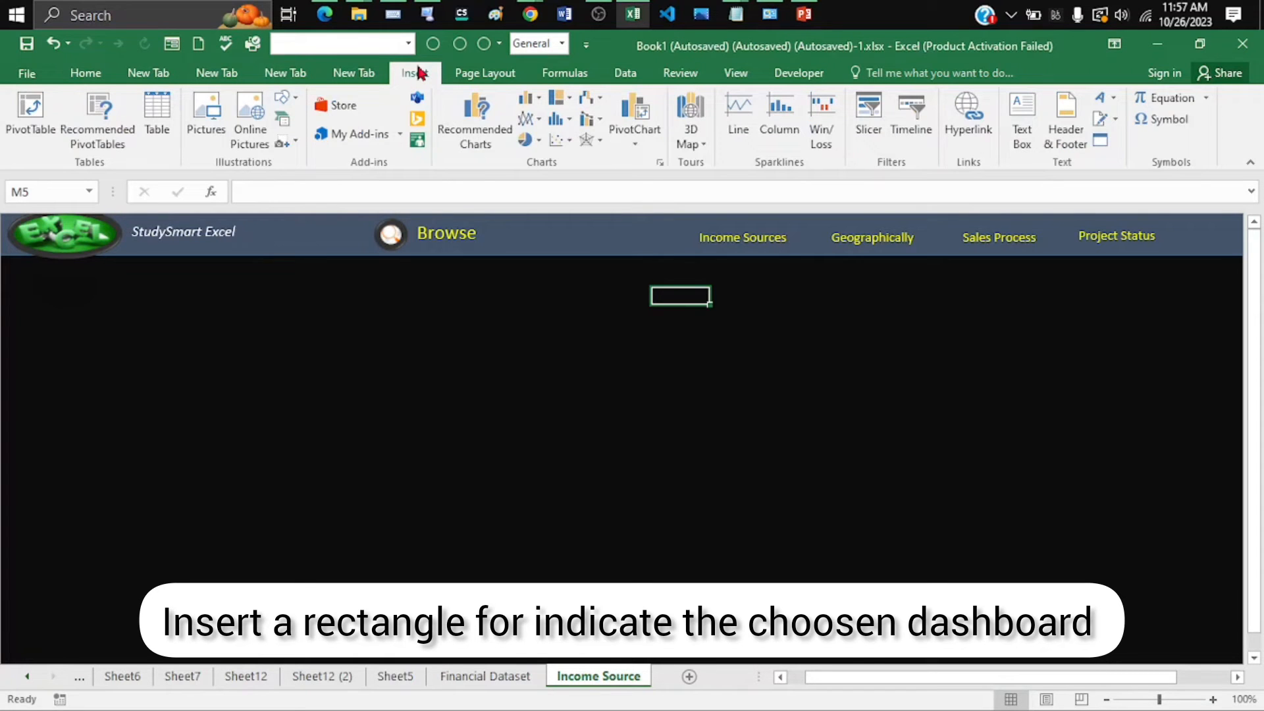
pyautogui.click(294, 100)
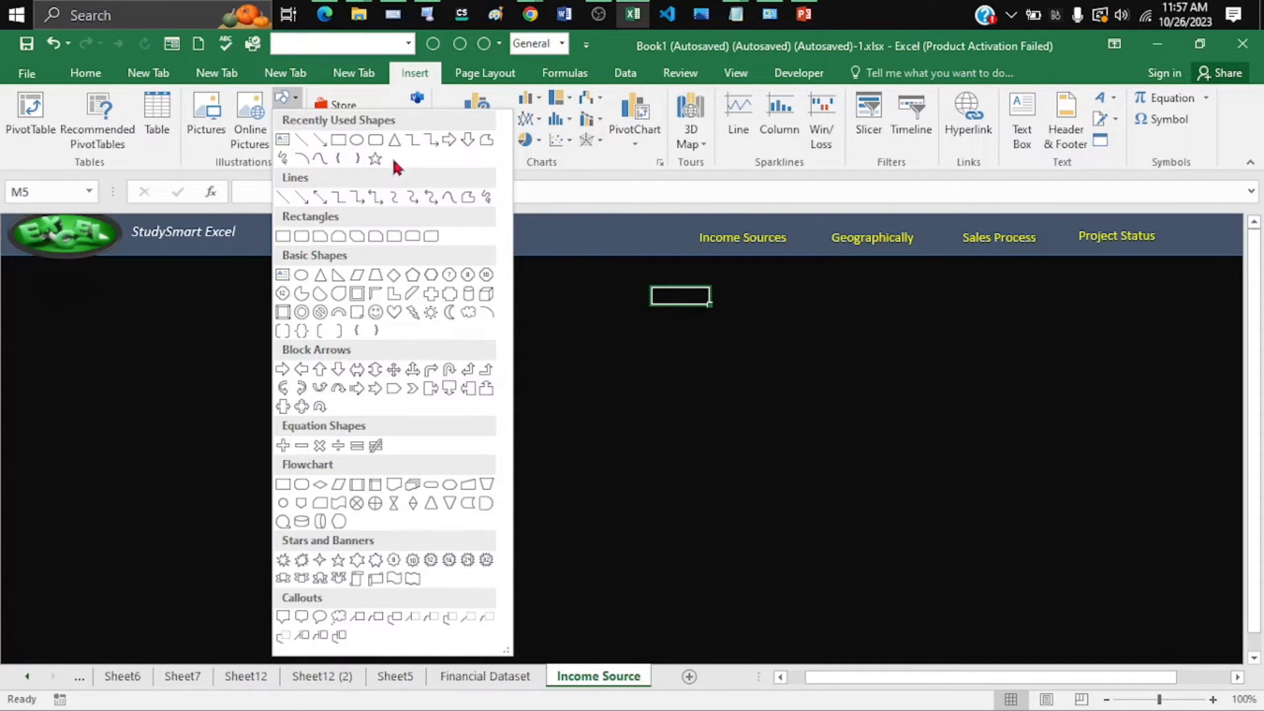
pyautogui.click(338, 139)
pyautogui.moveTo(698, 249); pyautogui.dragTo(783, 254)
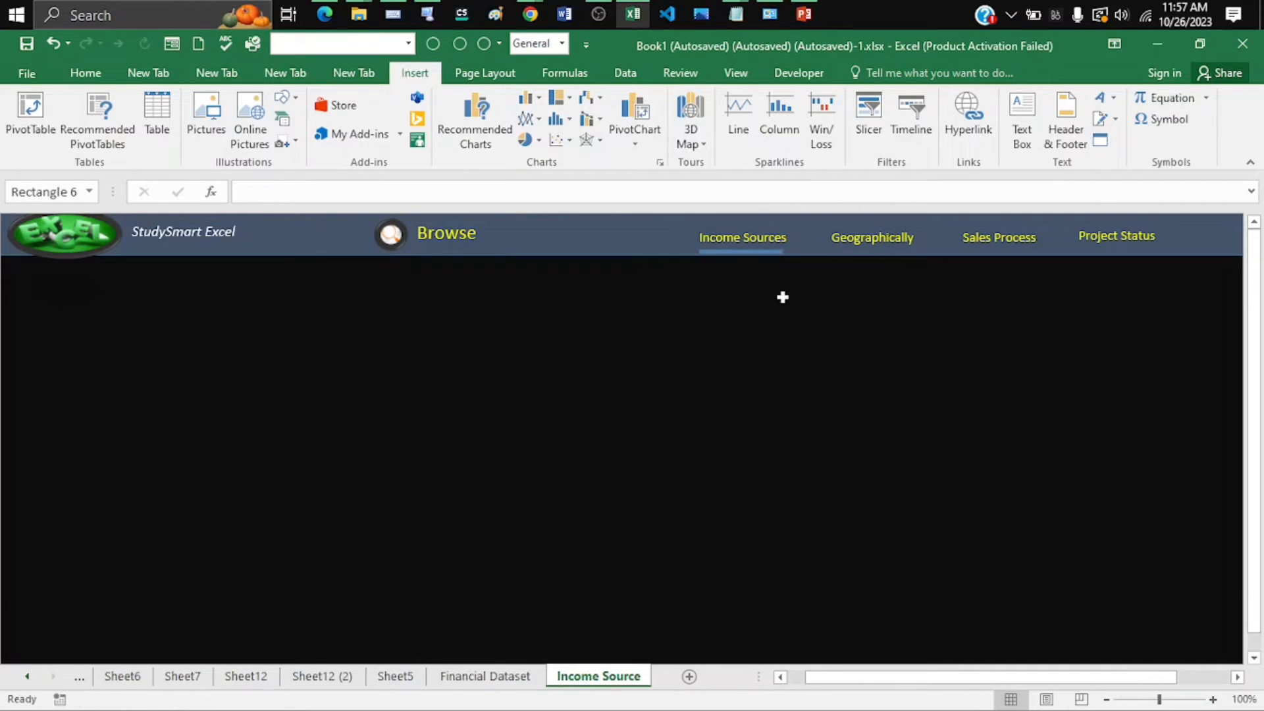
# Fill the thin rectangle with yellow, widen it to about 0.99" and raise it closer to the "Income Sources" label
pyautogui.rightClick(752, 255)
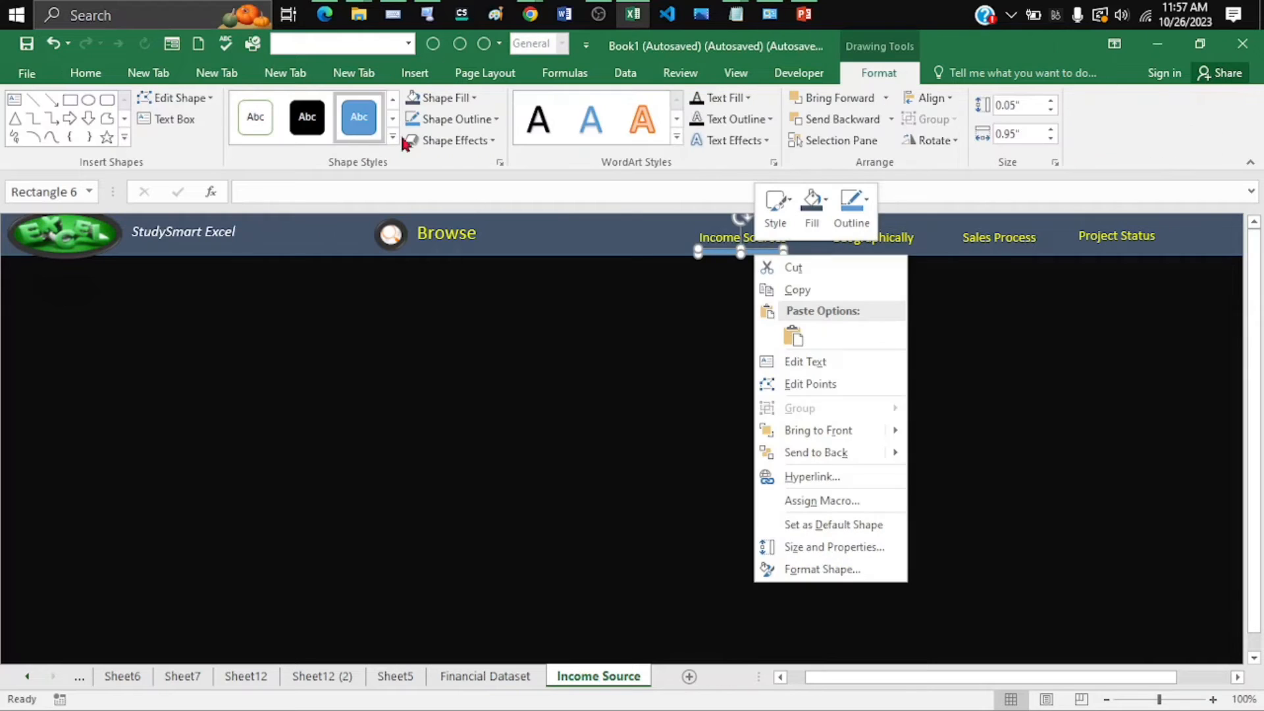
pyautogui.click(475, 99)
pyautogui.click(459, 262)
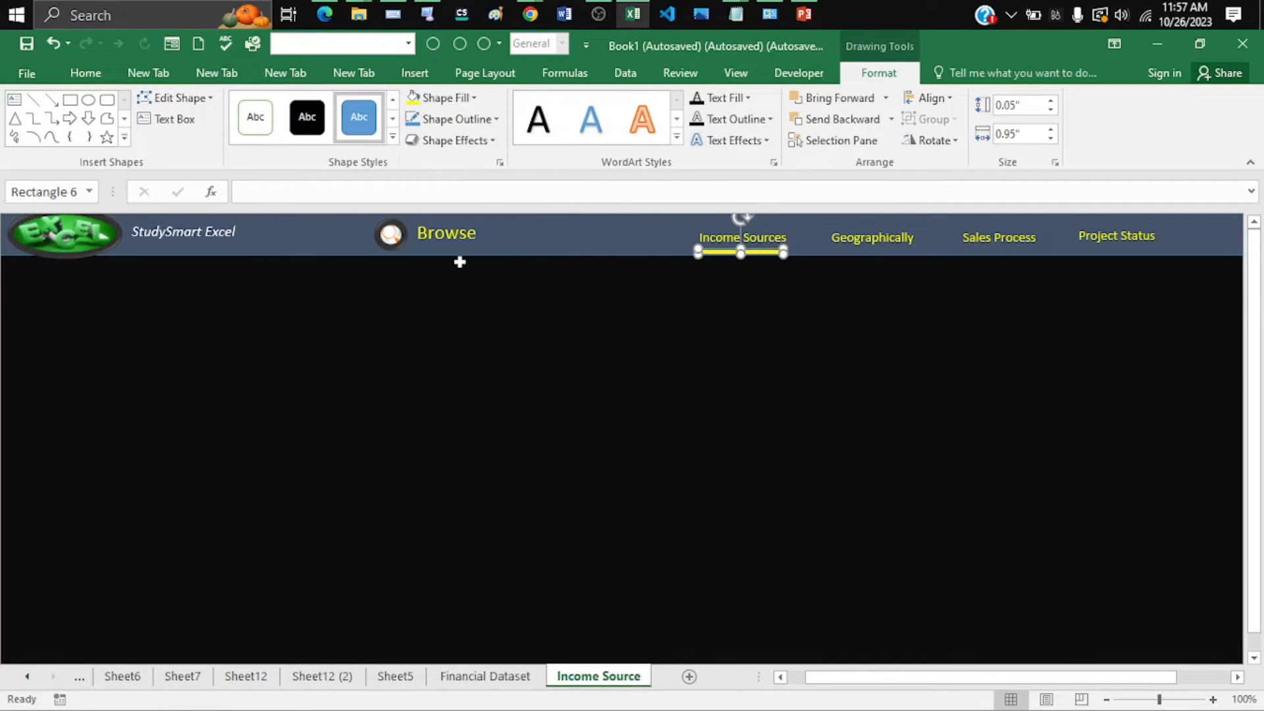
pyautogui.moveTo(783, 254); pyautogui.dragTo(787, 249)
# Hyperlink the "Income Sources" label to cell A1 of the 'Income Source' sheet with the ScreenTip "Income source"
pyautogui.click(738, 232)
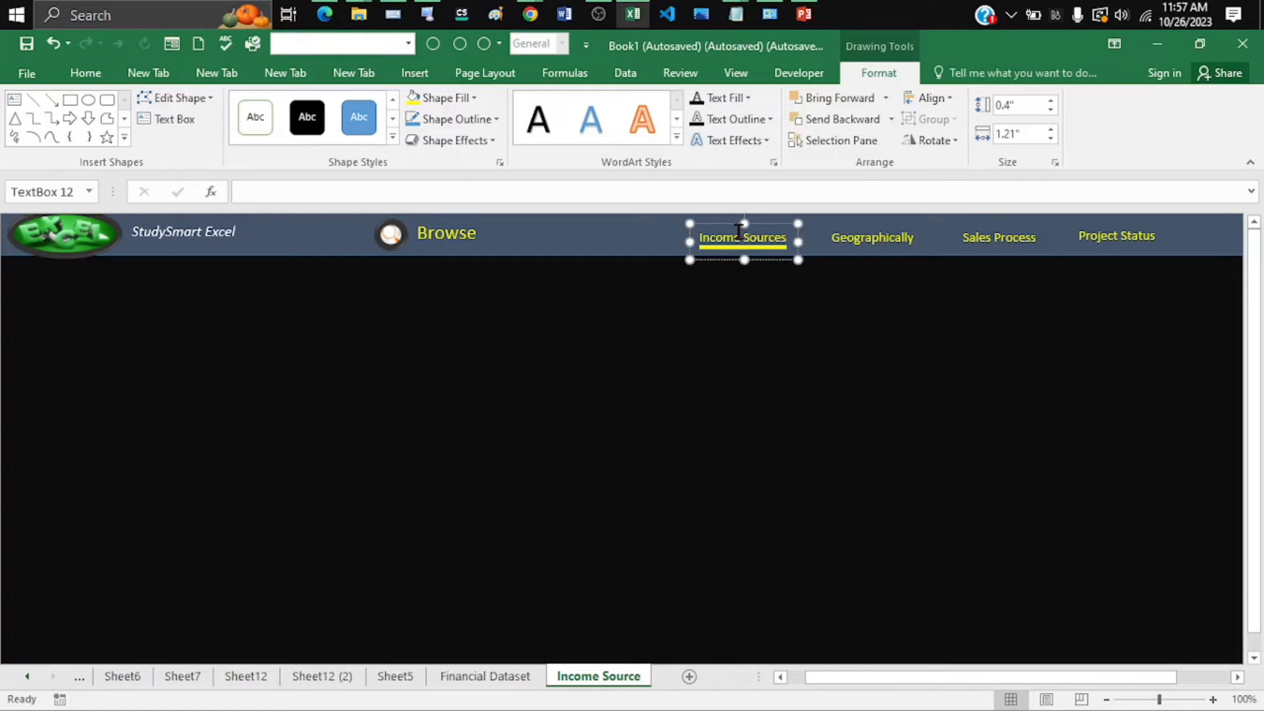
pyautogui.rightClick(738, 231)
pyautogui.click(832, 425)
pyautogui.click(584, 405)
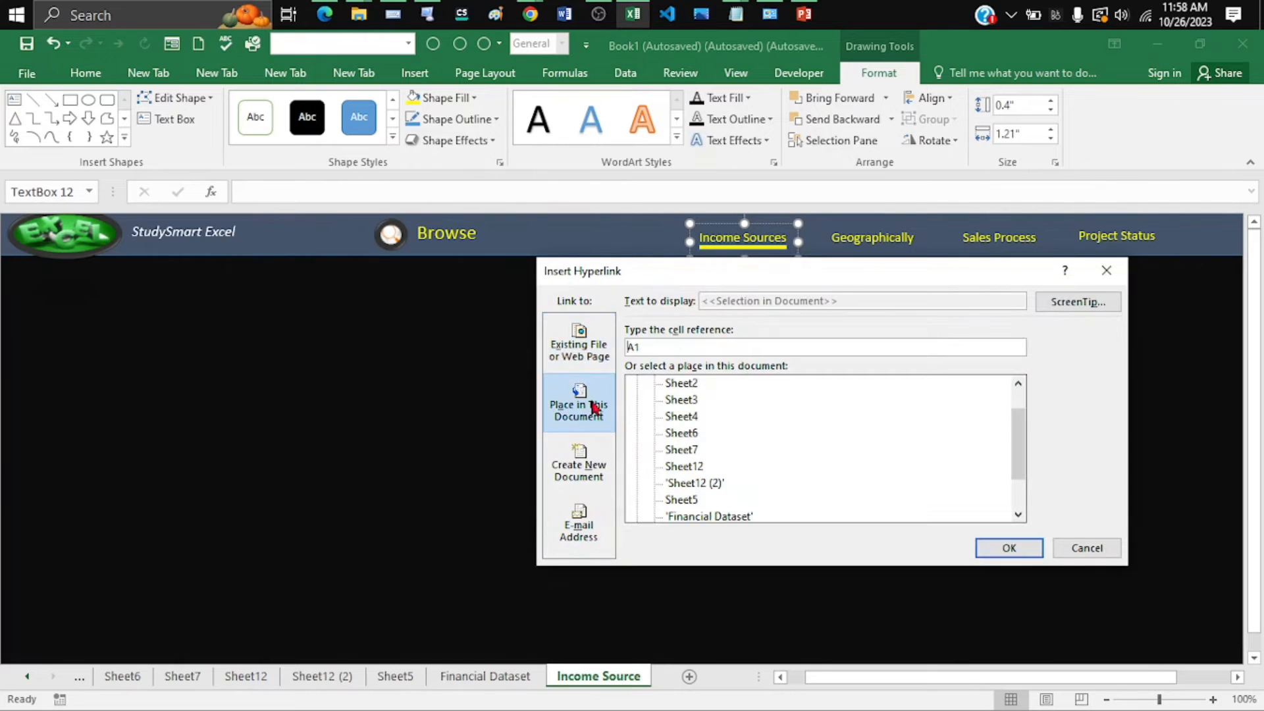
pyautogui.click(1073, 302)
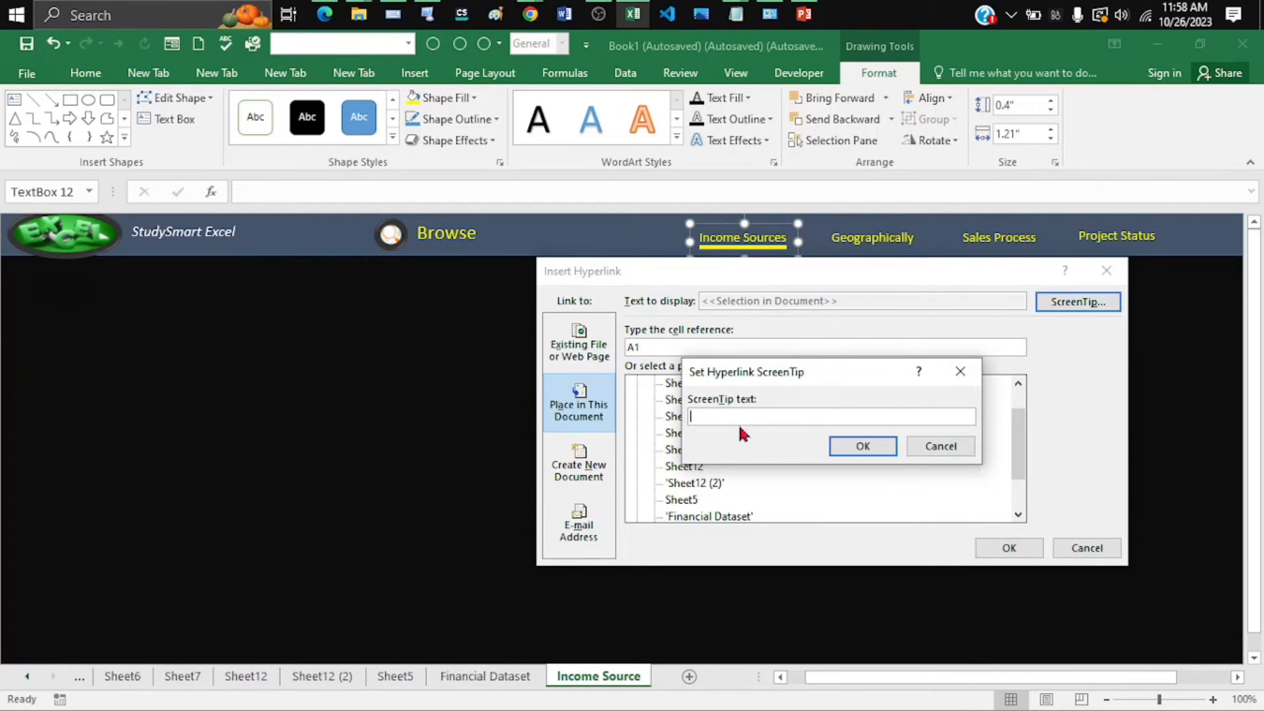
pyautogui.click(960, 372)
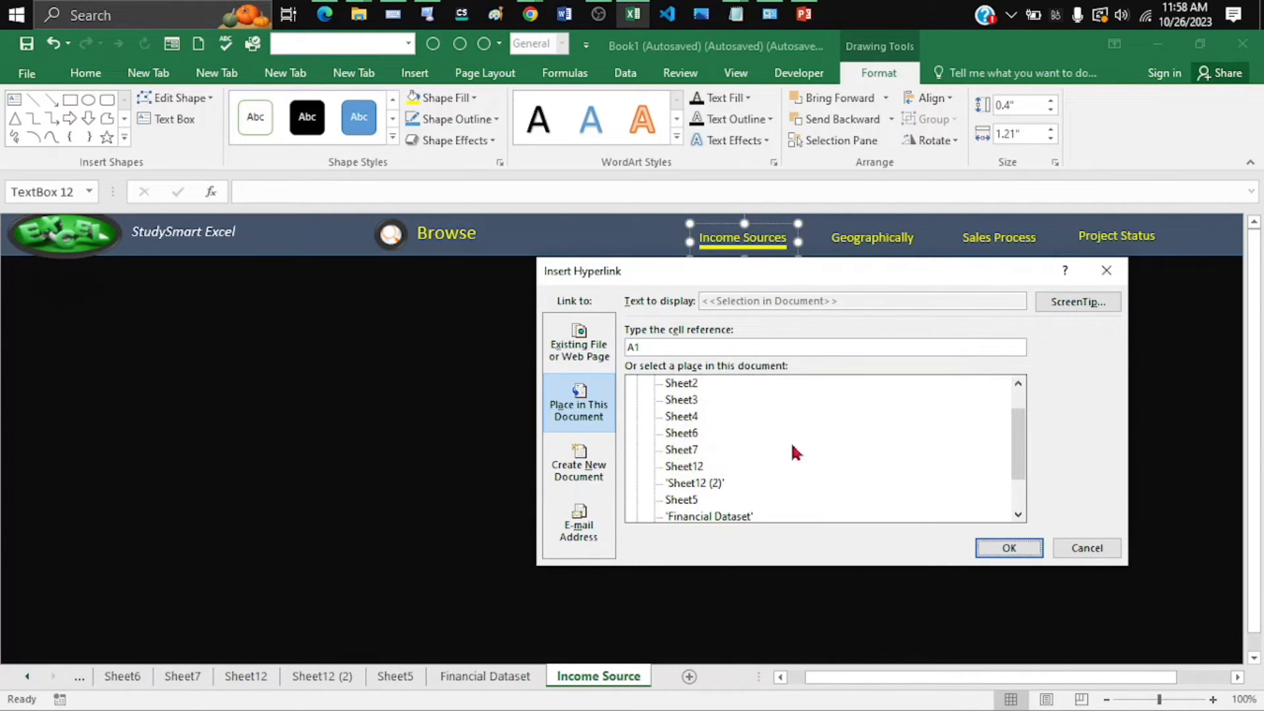
pyautogui.scroll(-1, 1019, 442)
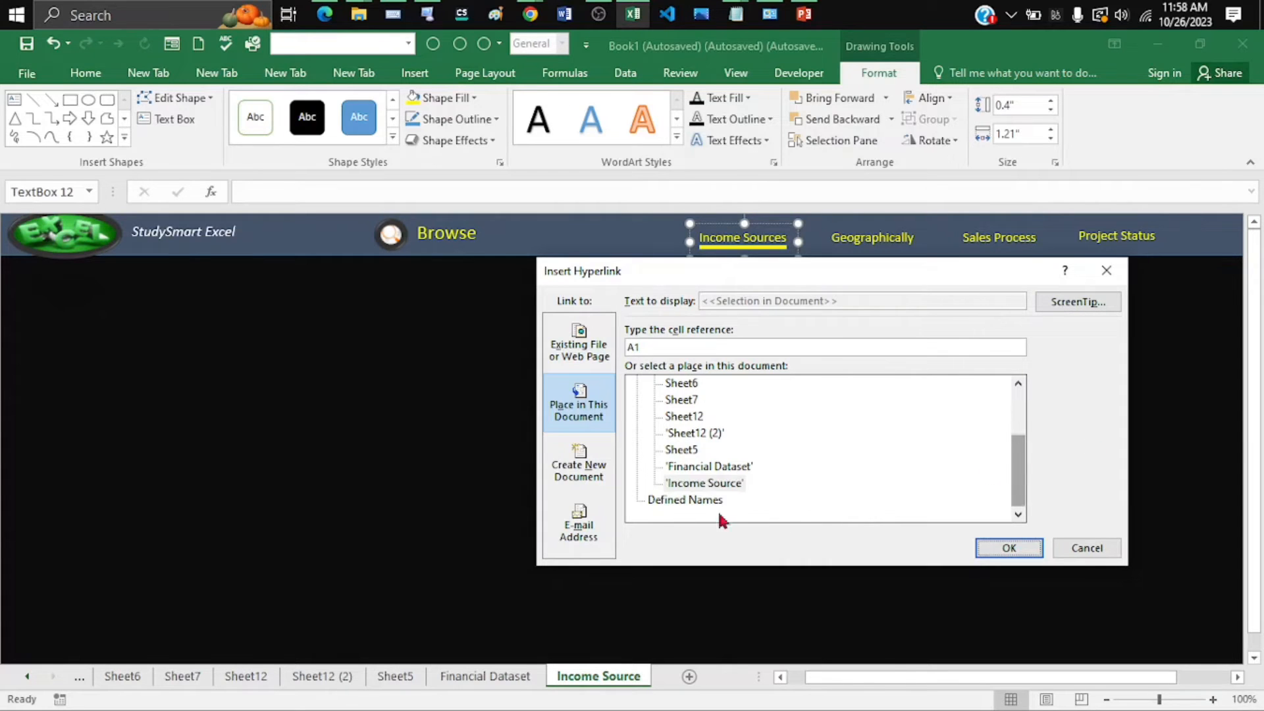
pyautogui.click(704, 484)
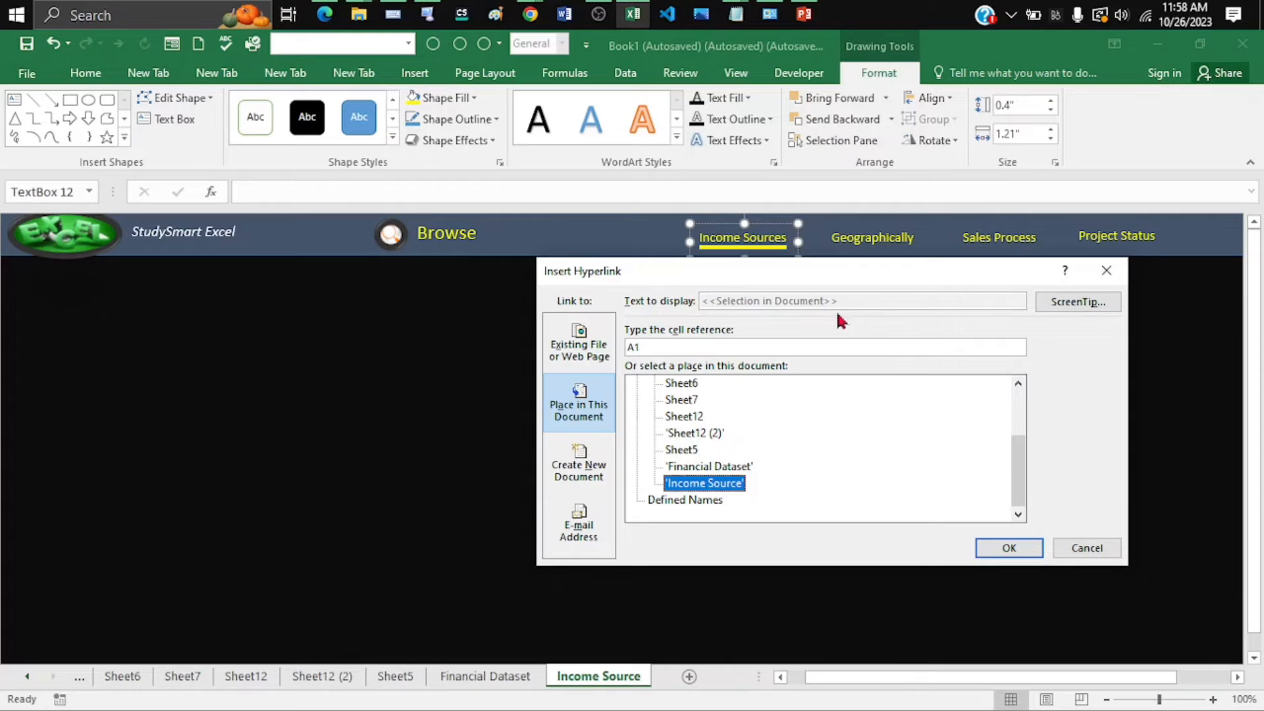
pyautogui.click(1051, 300)
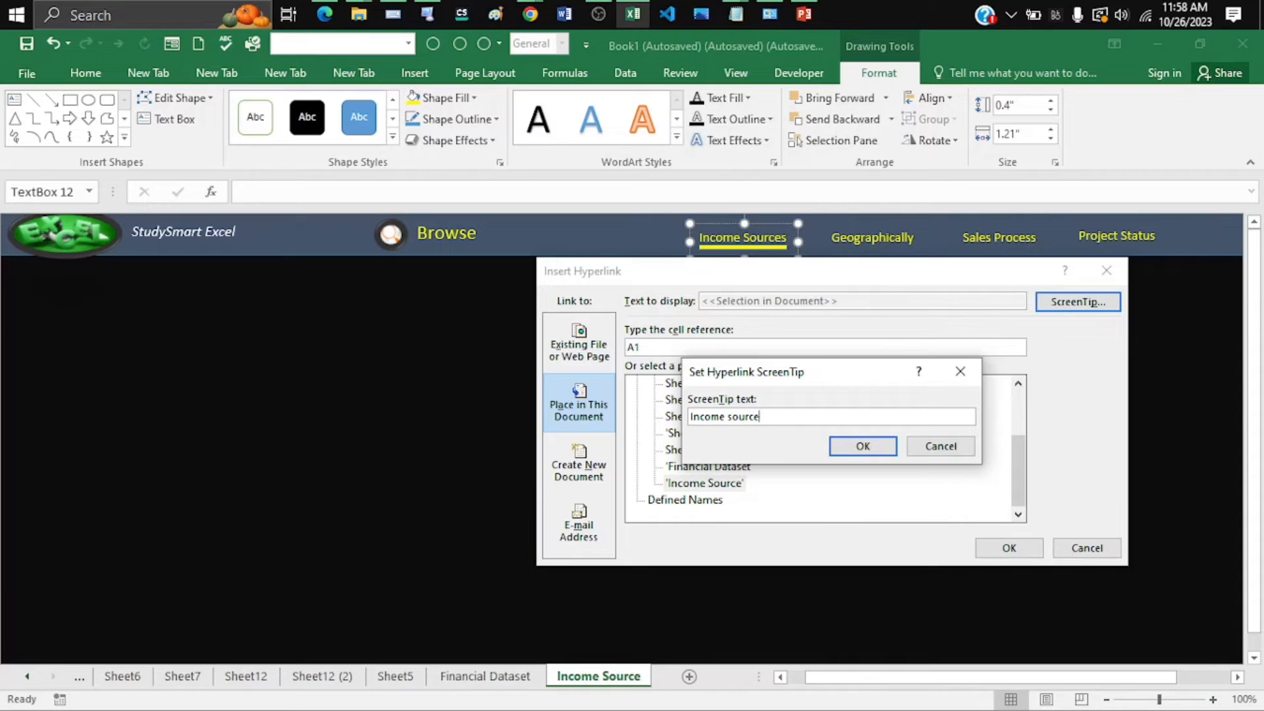
pyautogui.click(863, 446)
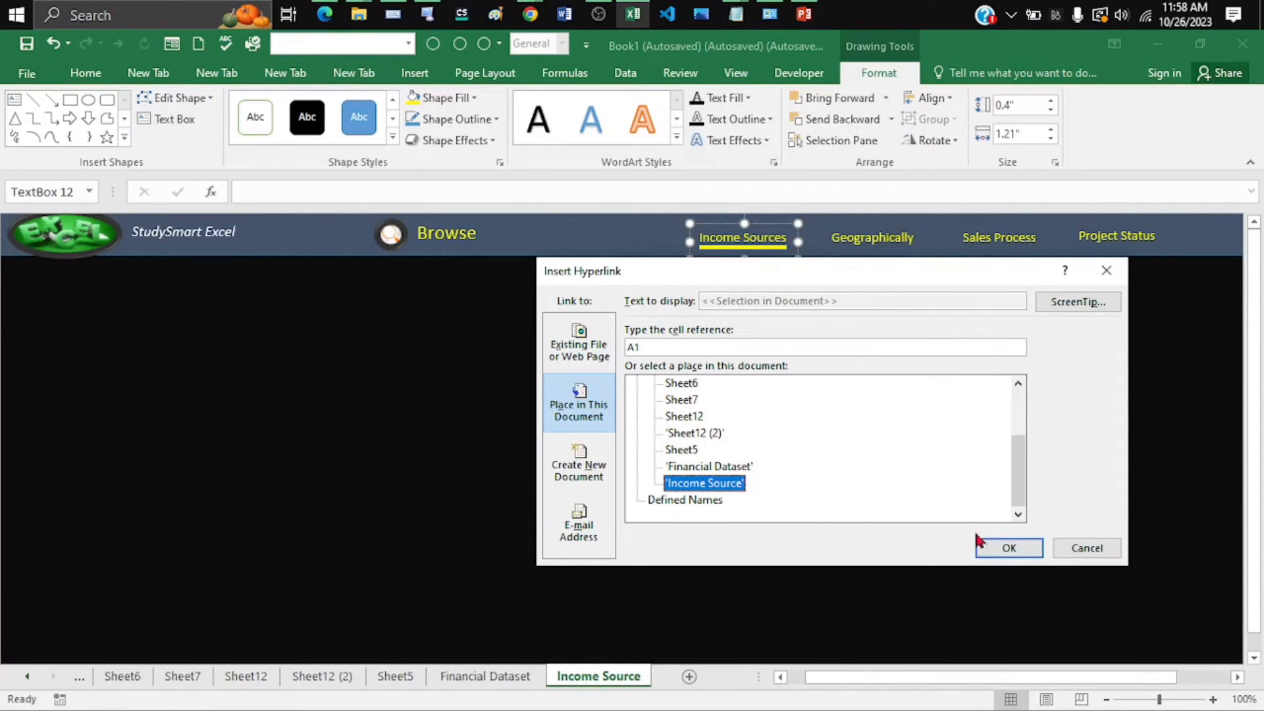
pyautogui.click(1005, 549)
pyautogui.click(891, 249)
pyautogui.click(733, 245)
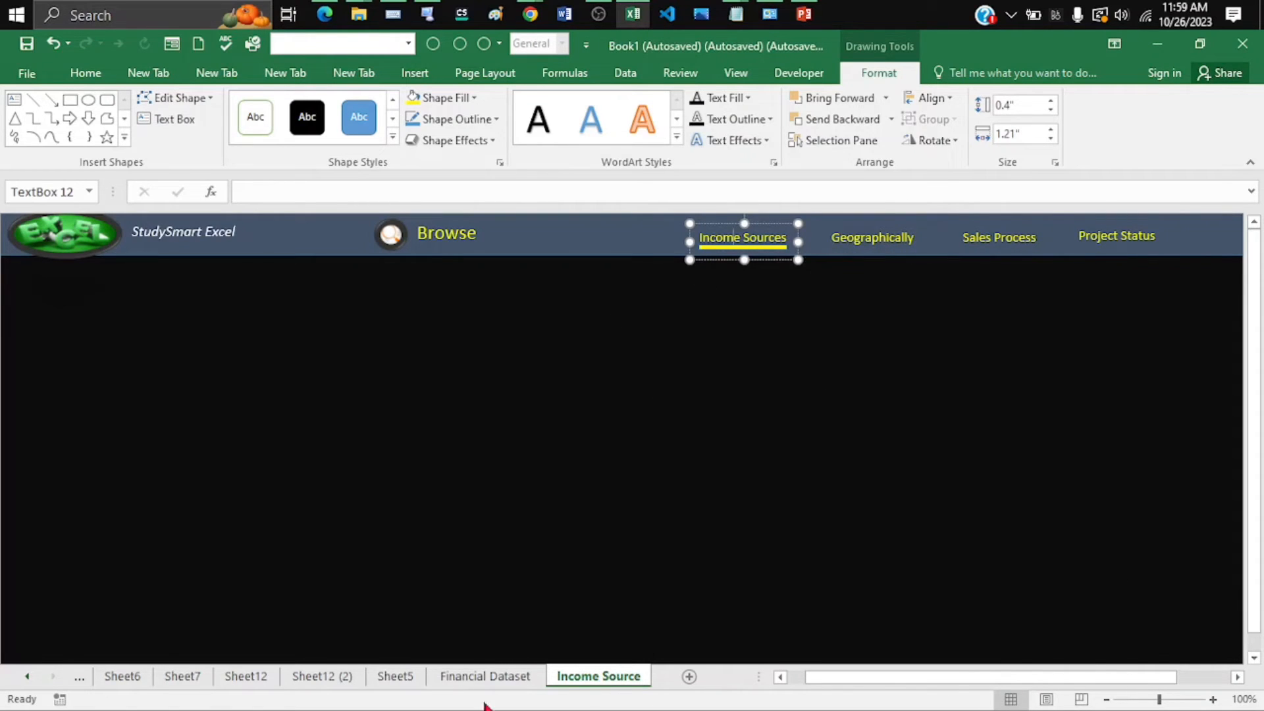
# Apply the orange gradient preset shape style to the thin rectangle under the "Income Sources" label
pyautogui.click(805, 295)
pyautogui.click(857, 238)
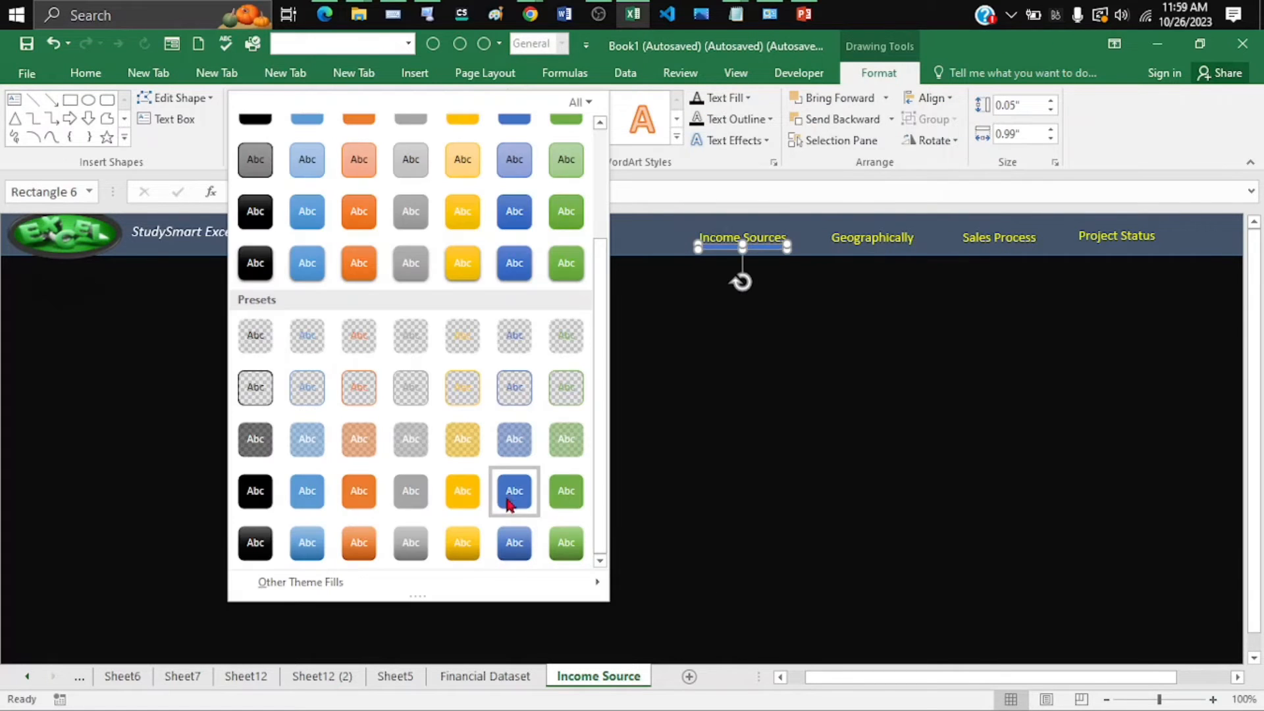
pyautogui.click(473, 536)
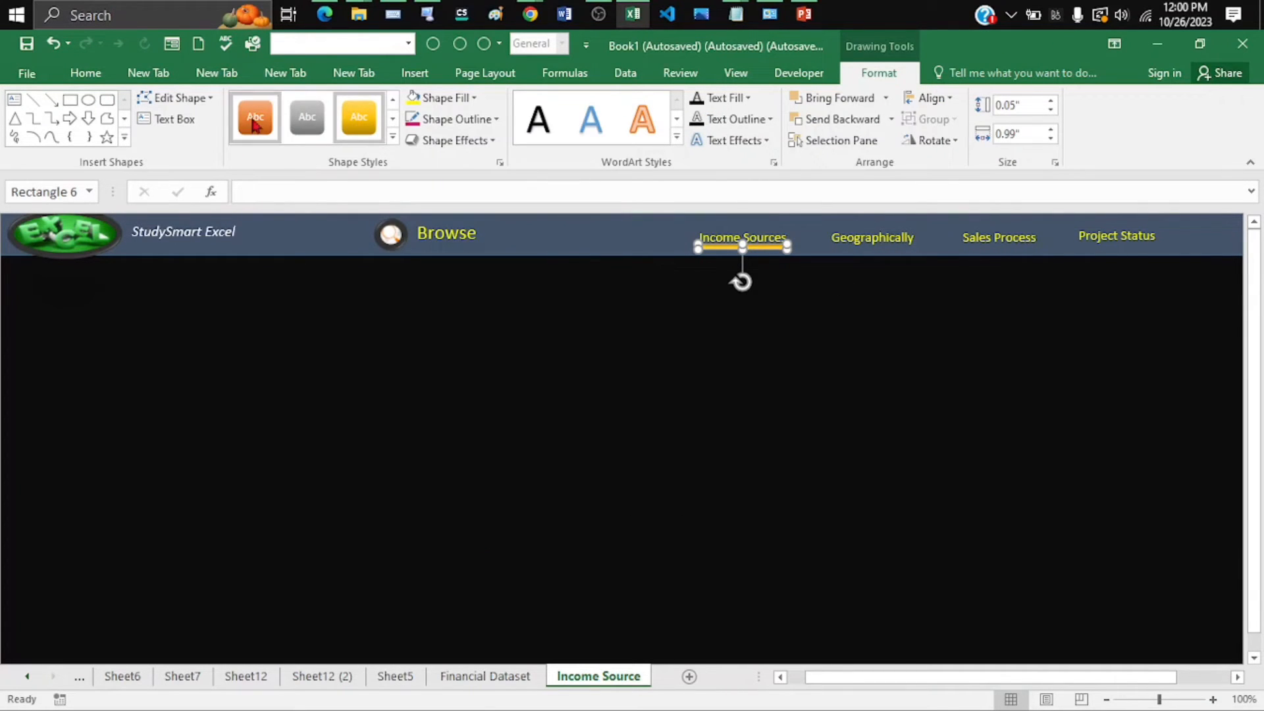
pyautogui.click(515, 239)
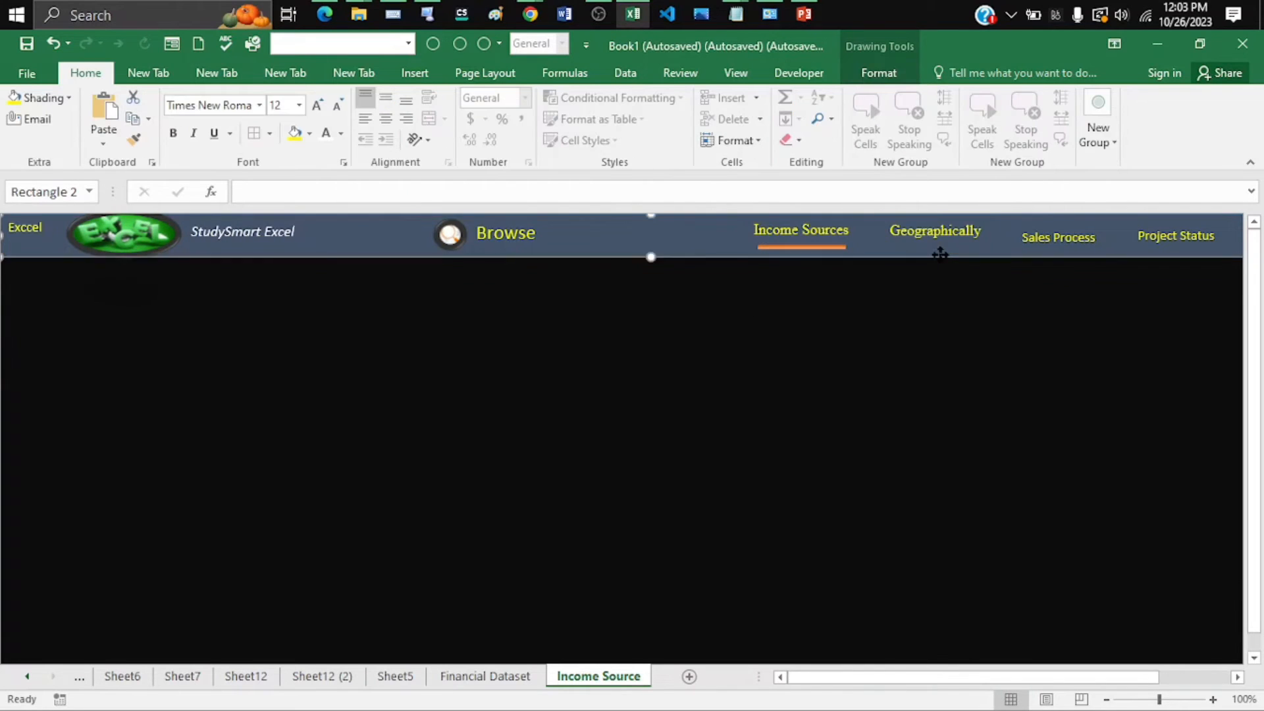
# Align the "Geographically" label with its neighbour and set the "Sales Process" label to Times New Roman, size 12
pyautogui.click(941, 253)
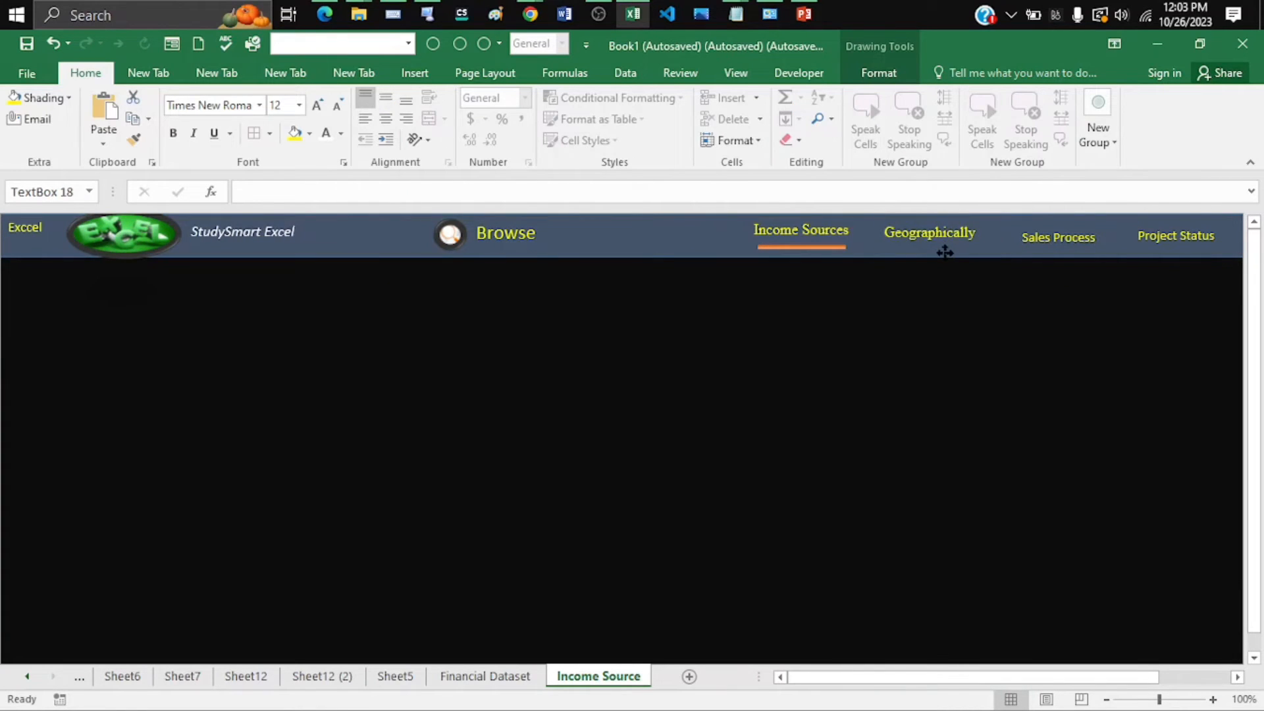
pyautogui.click(1036, 238)
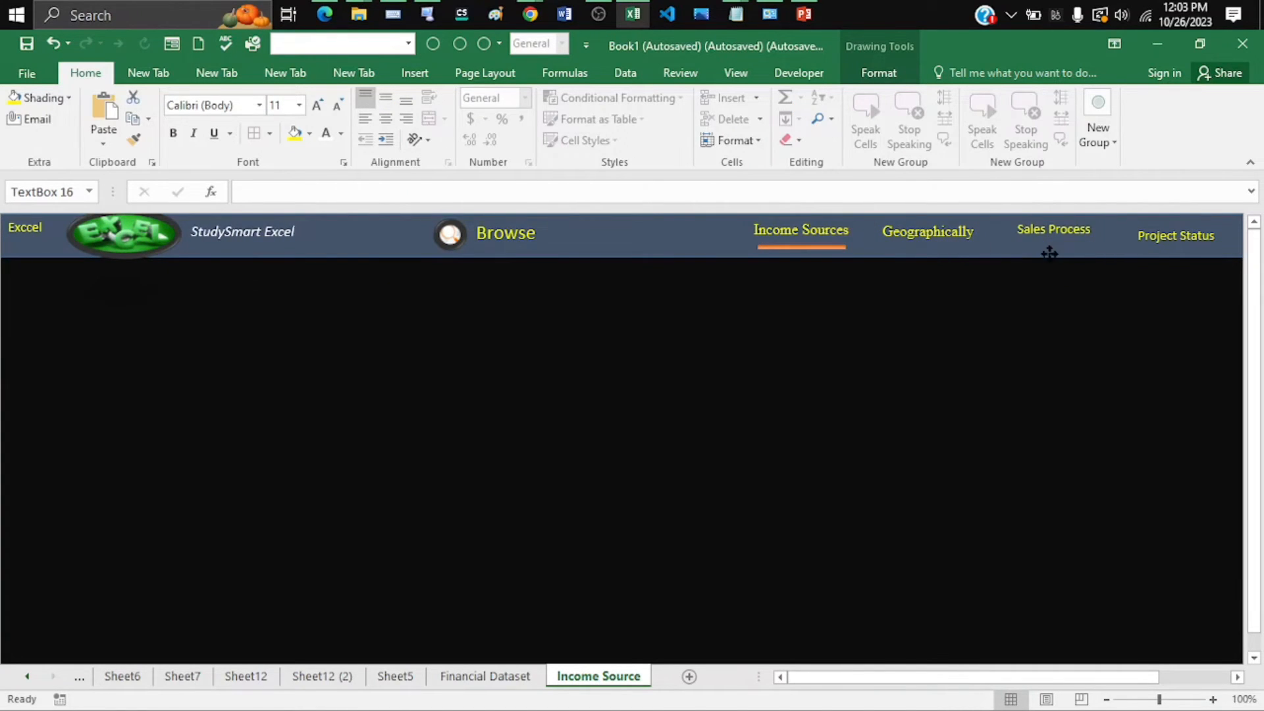
pyautogui.moveTo(1020, 235); pyautogui.dragTo(1094, 236)
pyautogui.click(1102, 178)
pyautogui.click(1086, 282)
pyautogui.click(1161, 187)
# Set the "Project Status" label to Times New Roman, size 12, and align it level with the "Sales Process" label
pyautogui.click(1176, 241)
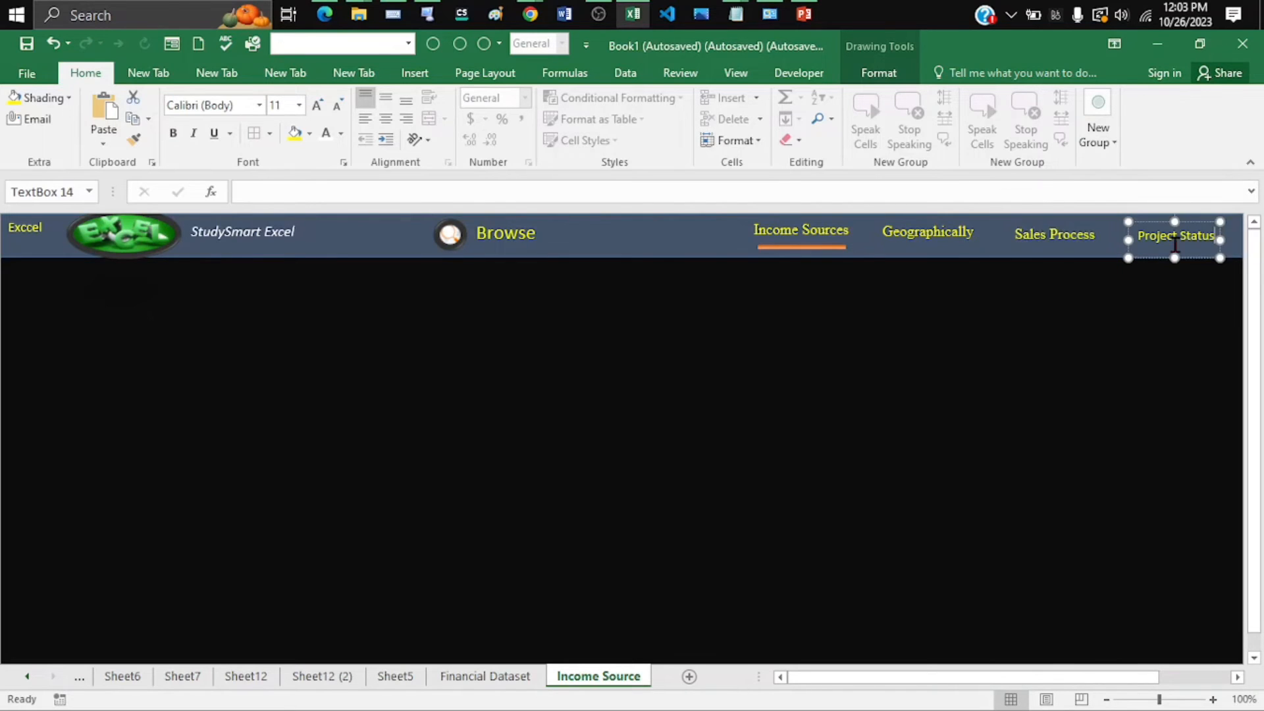
pyautogui.tripleClick(1173, 238)
pyautogui.click(1126, 189)
pyautogui.click(1115, 301)
pyautogui.click(1186, 189)
pyautogui.moveTo(1183, 259); pyautogui.dragTo(1170, 256)
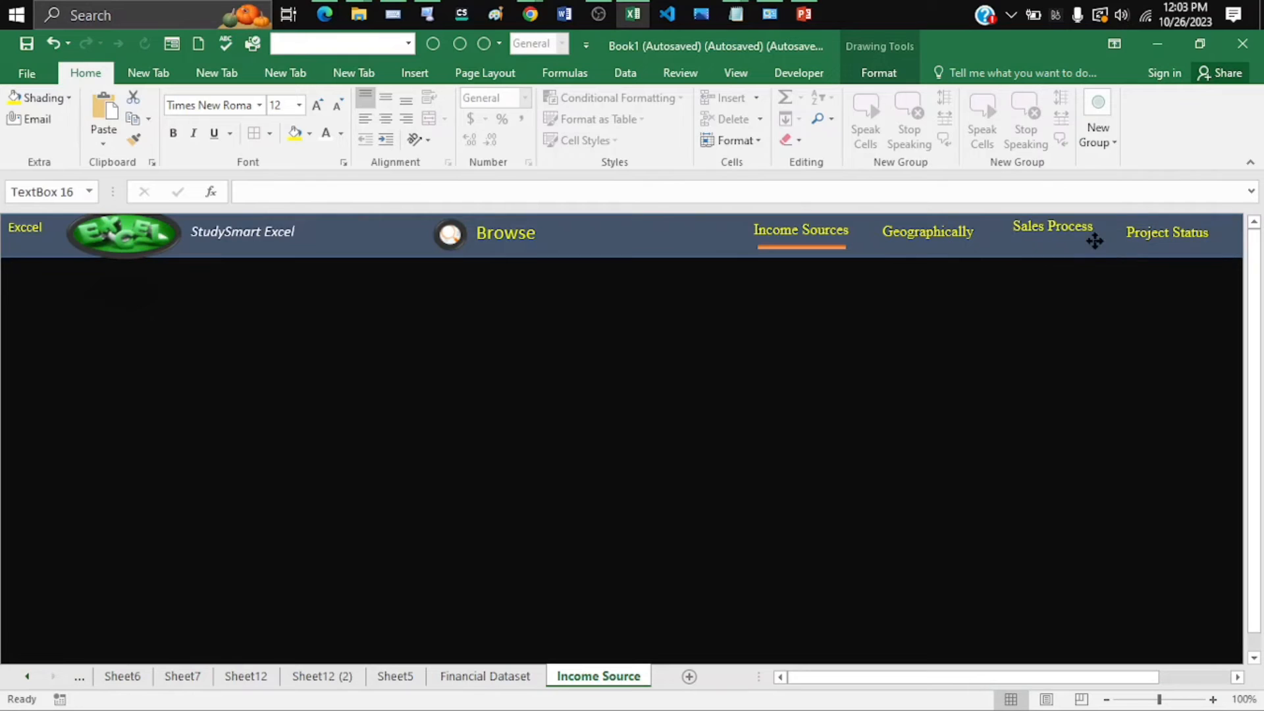
pyautogui.click(1143, 326)
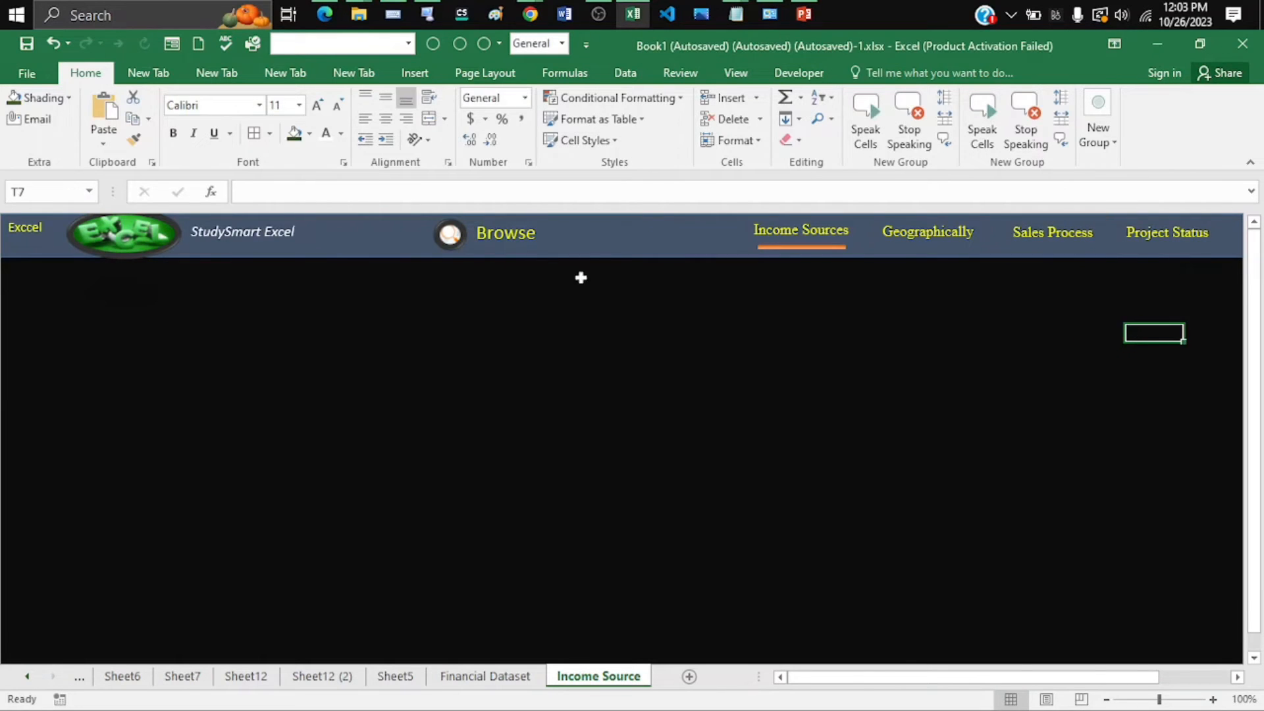
# Enlarge the magnifying glass icon slightly and change the "Income Sources" label's text to "Income Source"
pyautogui.click(462, 247)
pyautogui.click(583, 233)
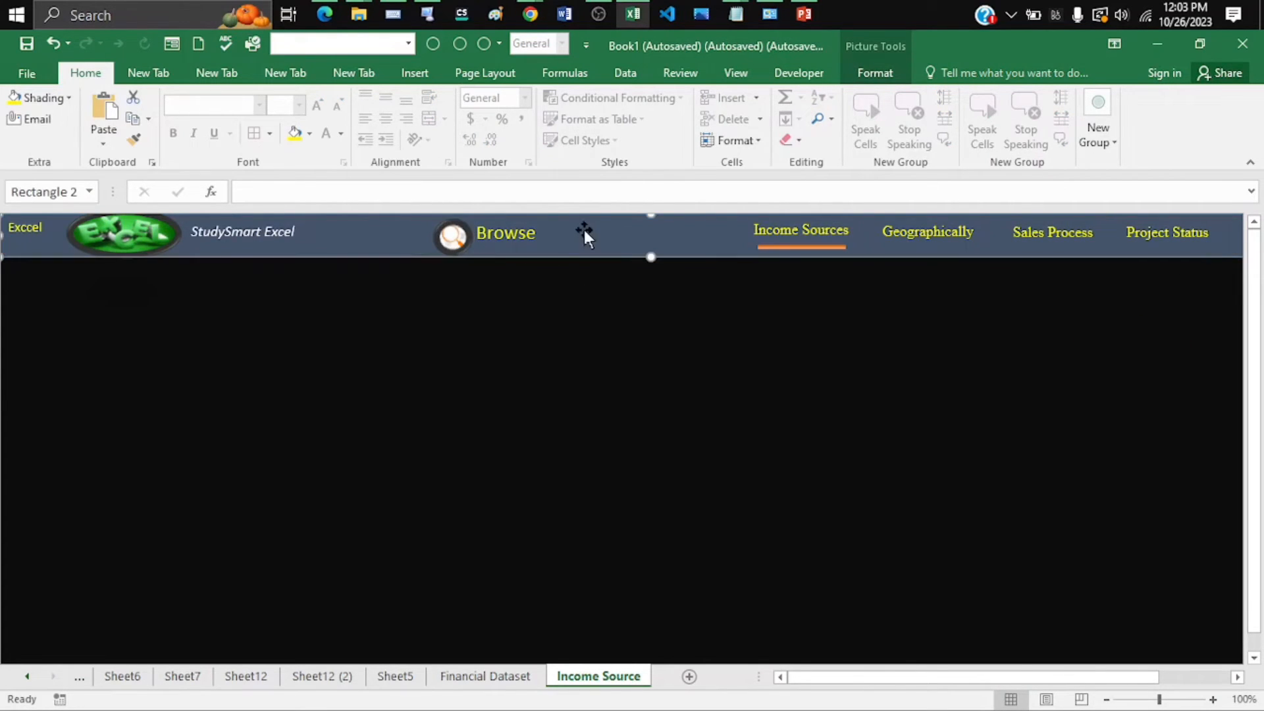
pyautogui.rightClick(798, 227)
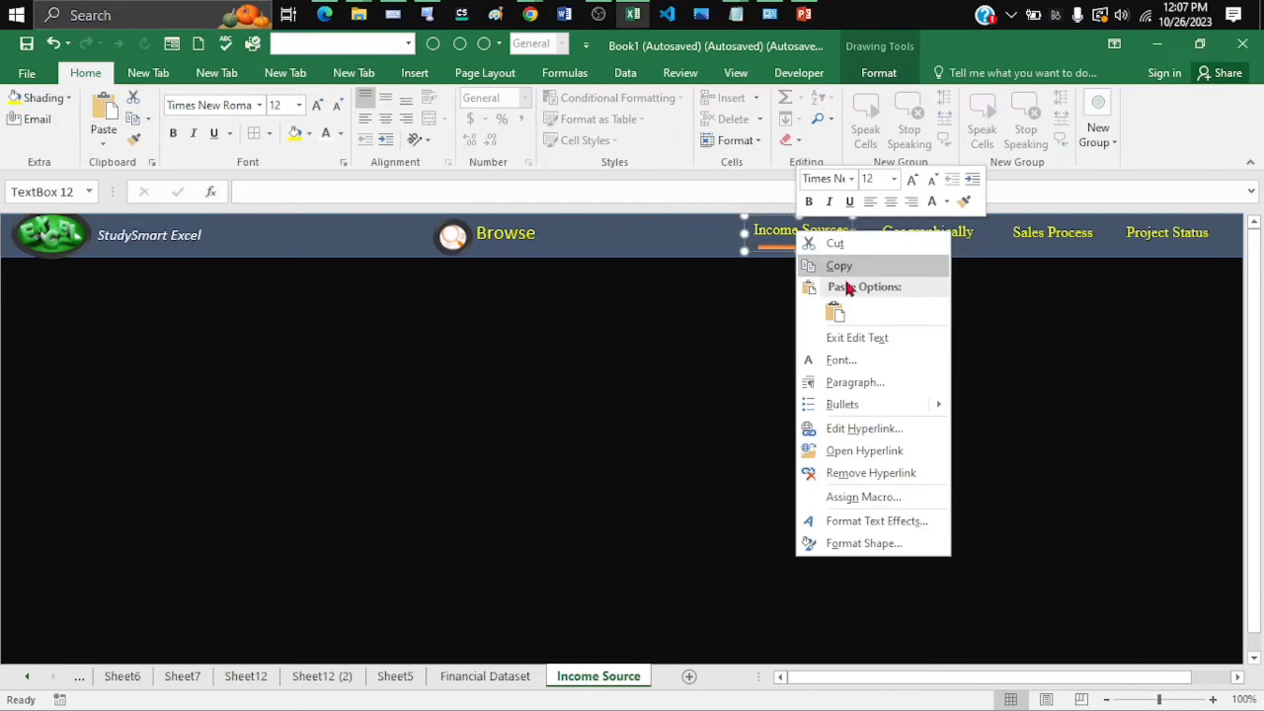
pyautogui.press('Escape')
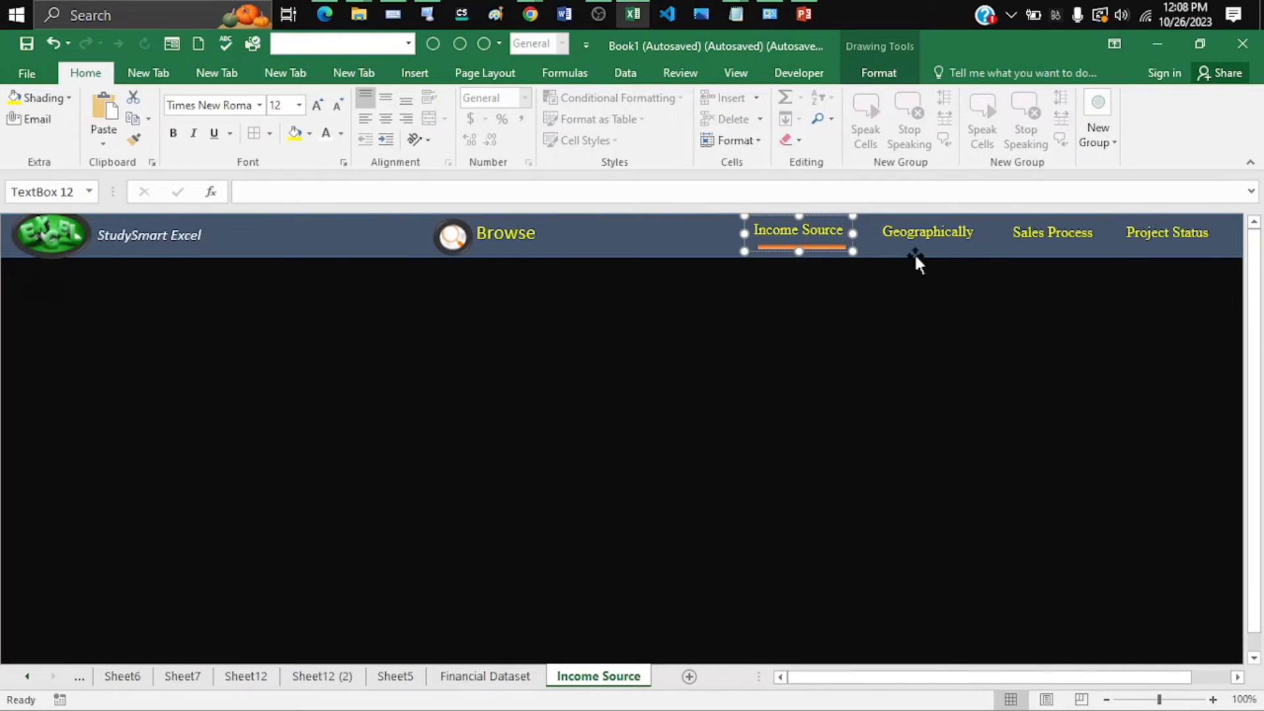
# Create a copy of the Income Source sheet at the end of the workbook
pyautogui.press('Escape')
pyautogui.rightClick(613, 677)
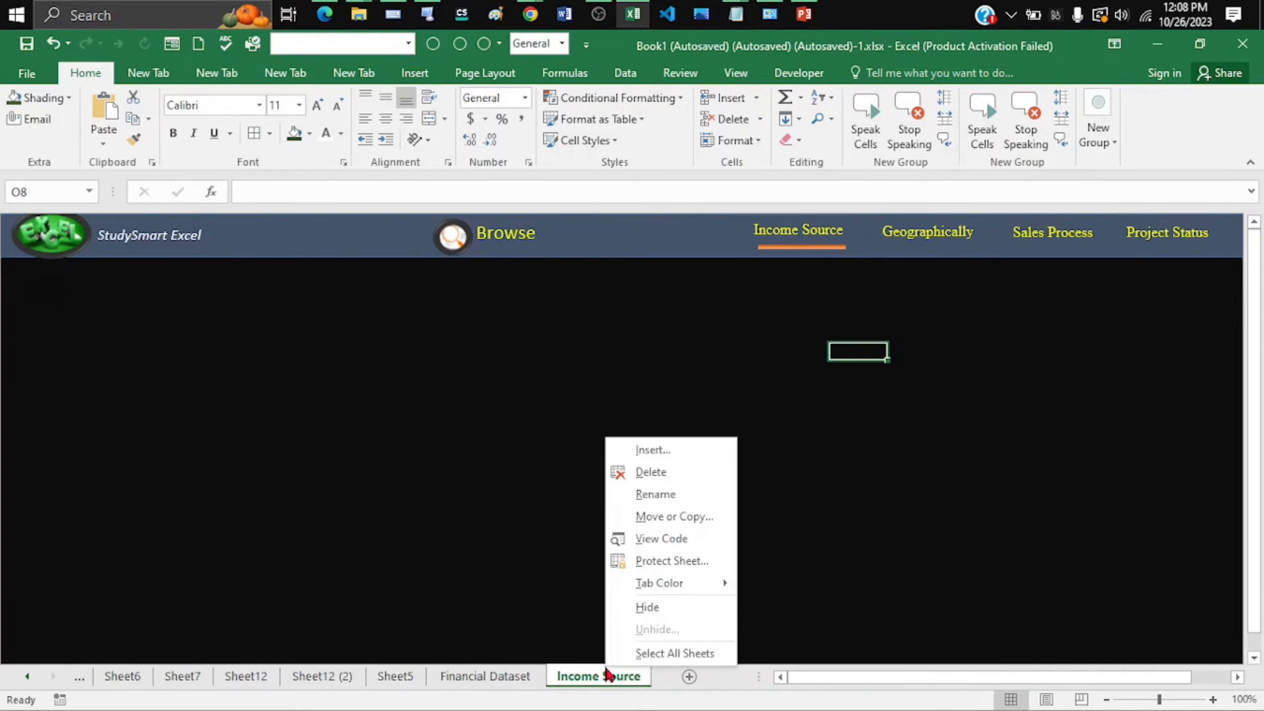
pyautogui.click(672, 517)
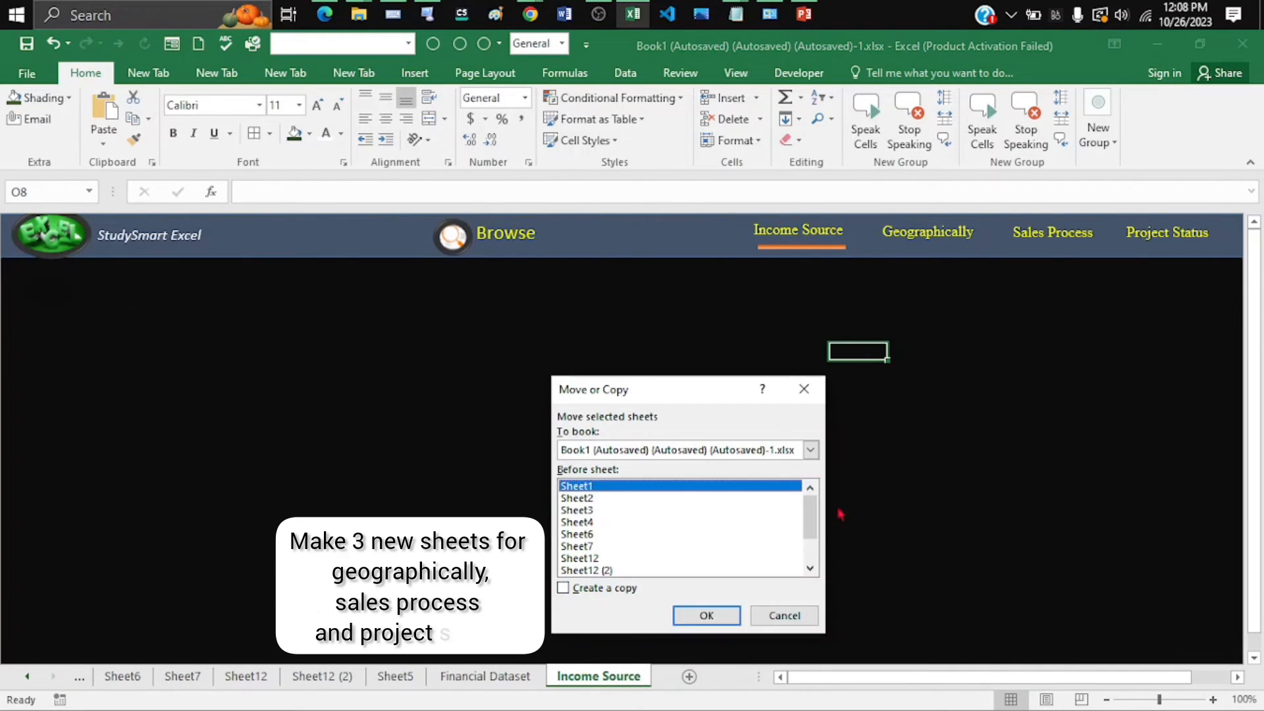
pyautogui.moveTo(814, 524); pyautogui.dragTo(813, 544)
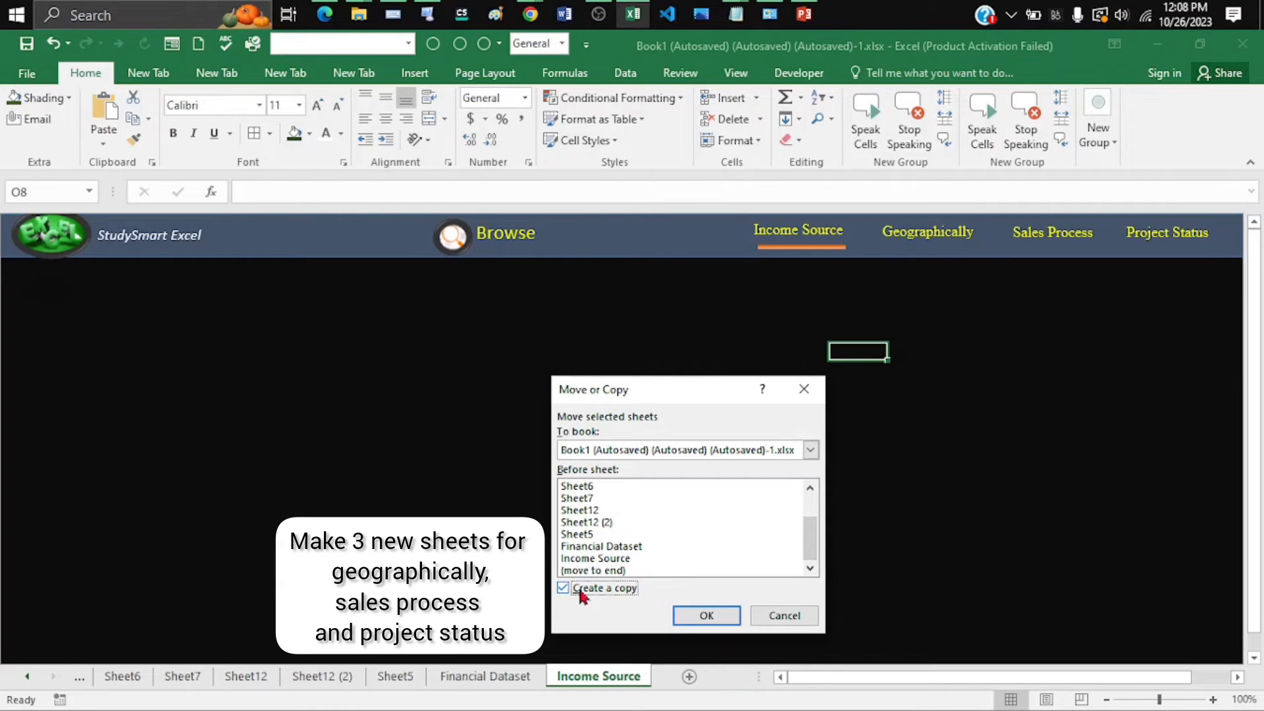
pyautogui.click(593, 570)
pyautogui.click(703, 615)
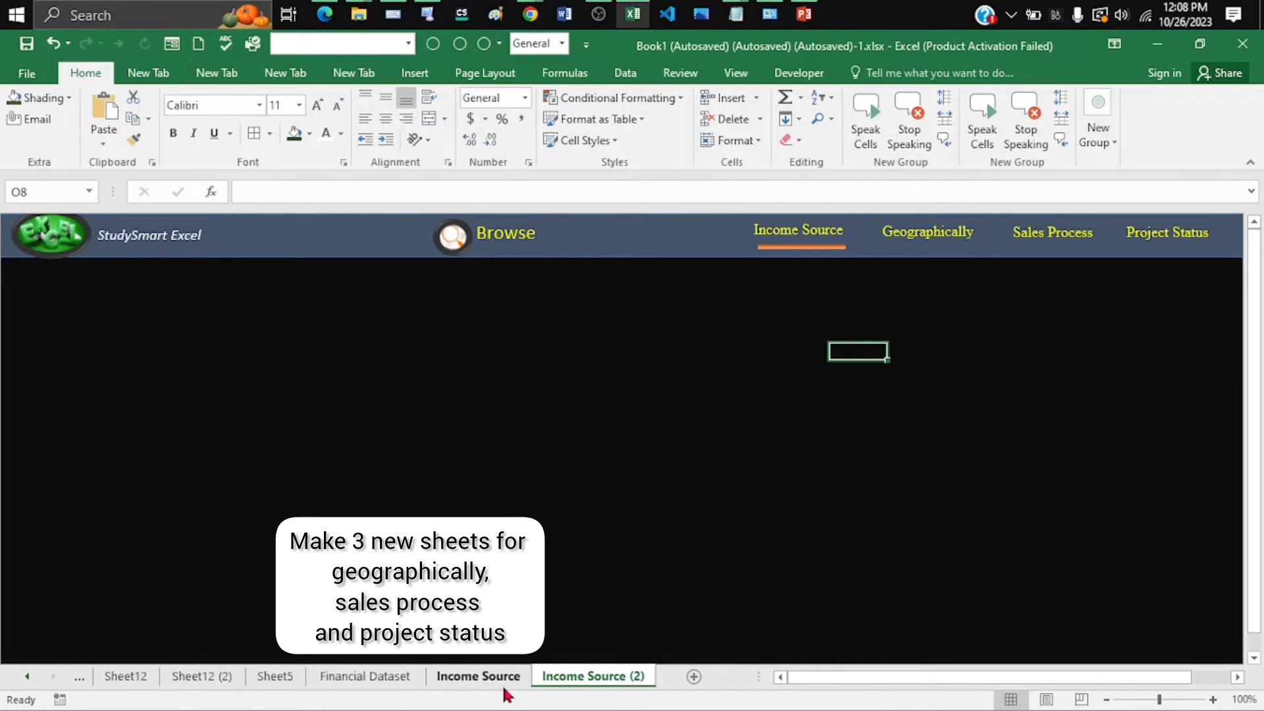
# Add a second duplicate of the dashboard sheet by copying Income Source (2) to the end of the workbook
pyautogui.rightClick(606, 678)
pyautogui.click(669, 527)
pyautogui.scroll(-3, 596, 584)
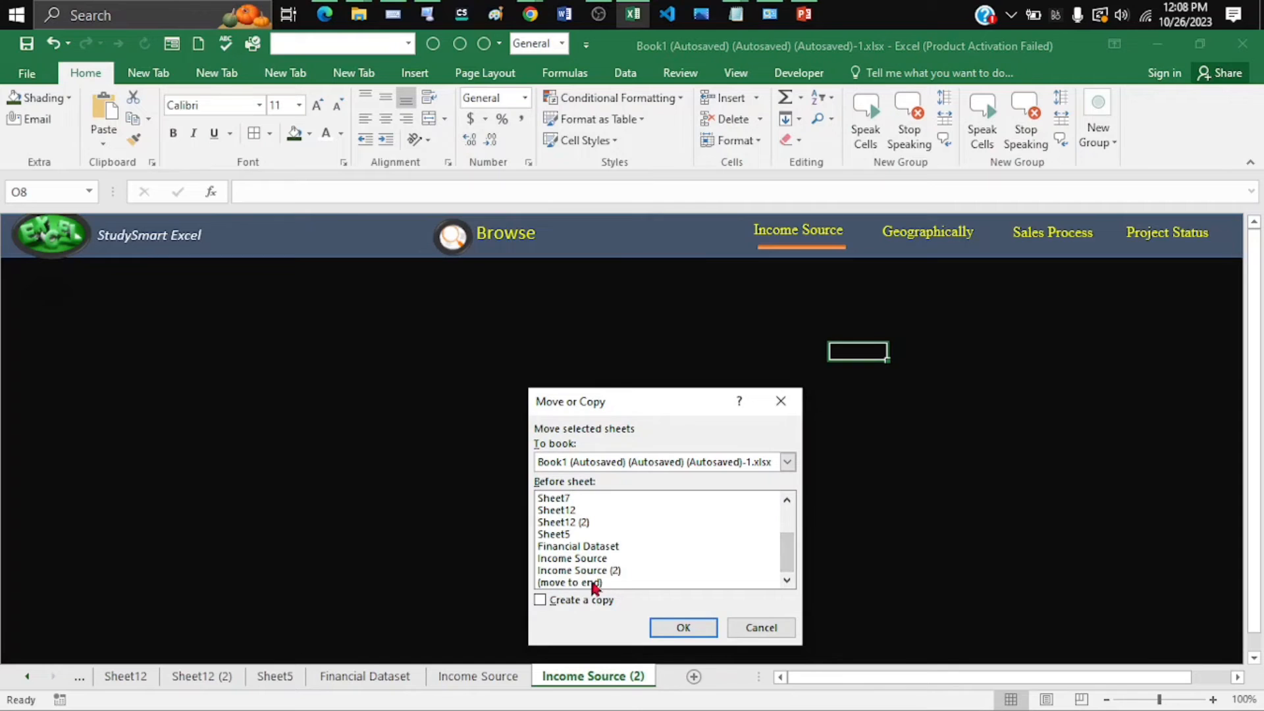
pyautogui.click(596, 582)
pyautogui.click(540, 599)
pyautogui.click(683, 628)
# Add a third duplicate of the dashboard sheet by copying Income Source (3) to the end of the workbook
pyautogui.rightClick(603, 676)
pyautogui.click(666, 527)
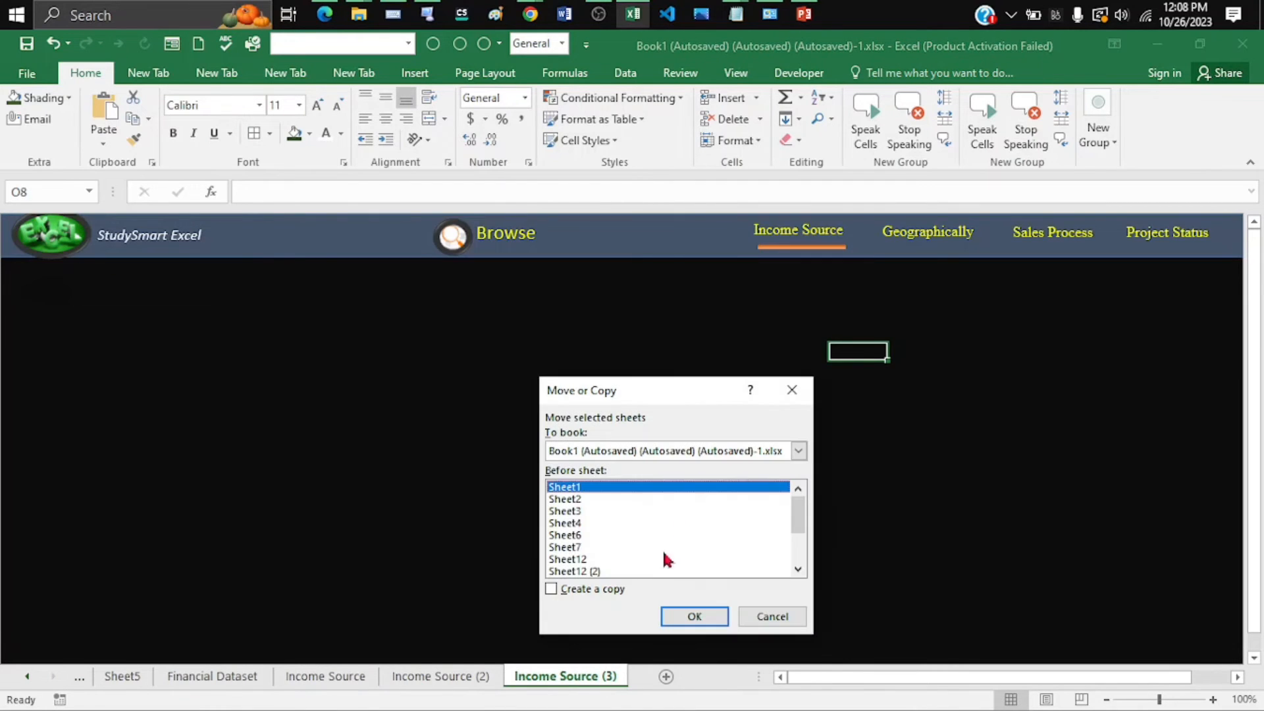
pyautogui.scroll(-2, 666, 558)
pyautogui.click(592, 571)
pyautogui.click(691, 617)
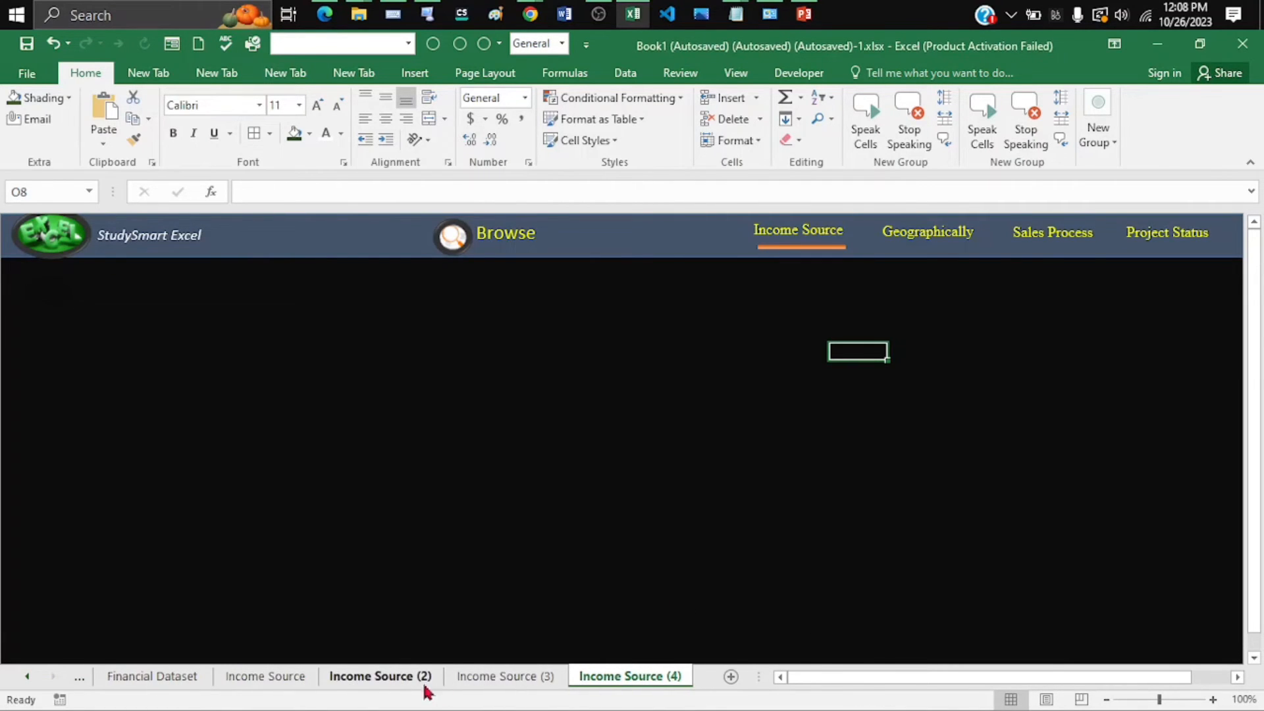
# Rename the Income Source (2) sheet to "Geographically", reusing the text of the matching navbar label
pyautogui.rightClick(387, 682)
pyautogui.click(465, 524)
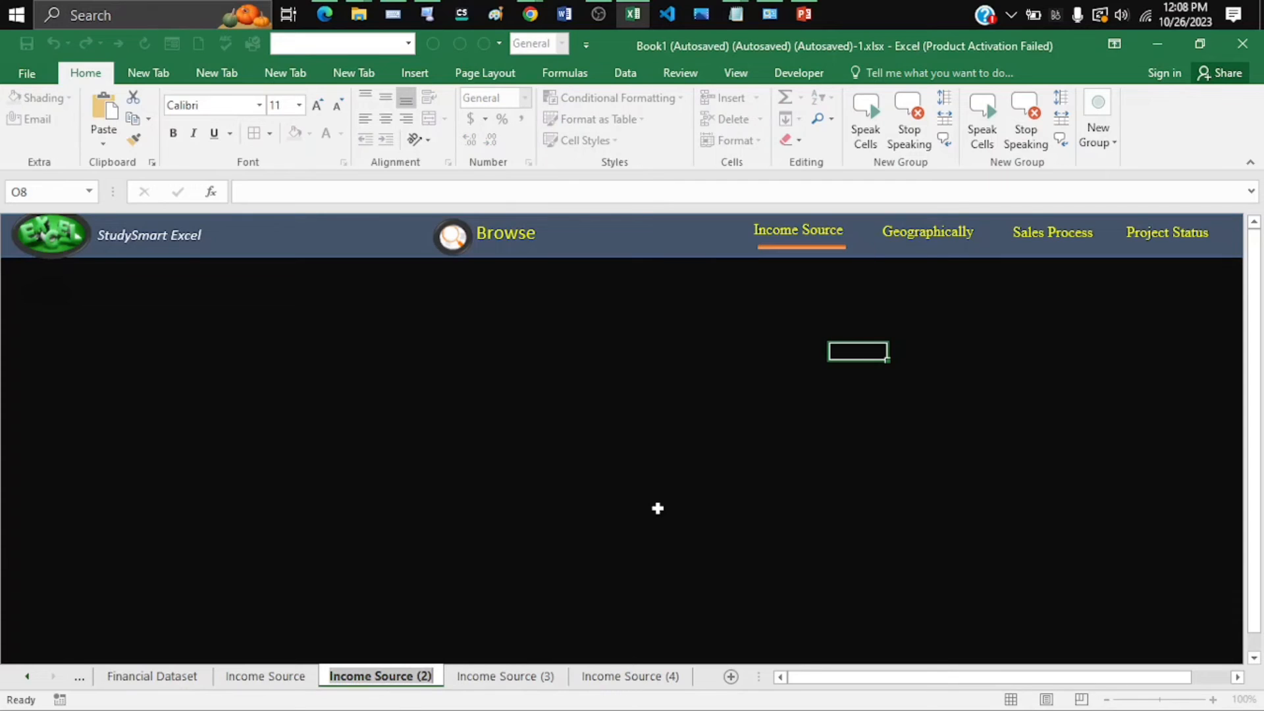
pyautogui.click(934, 241)
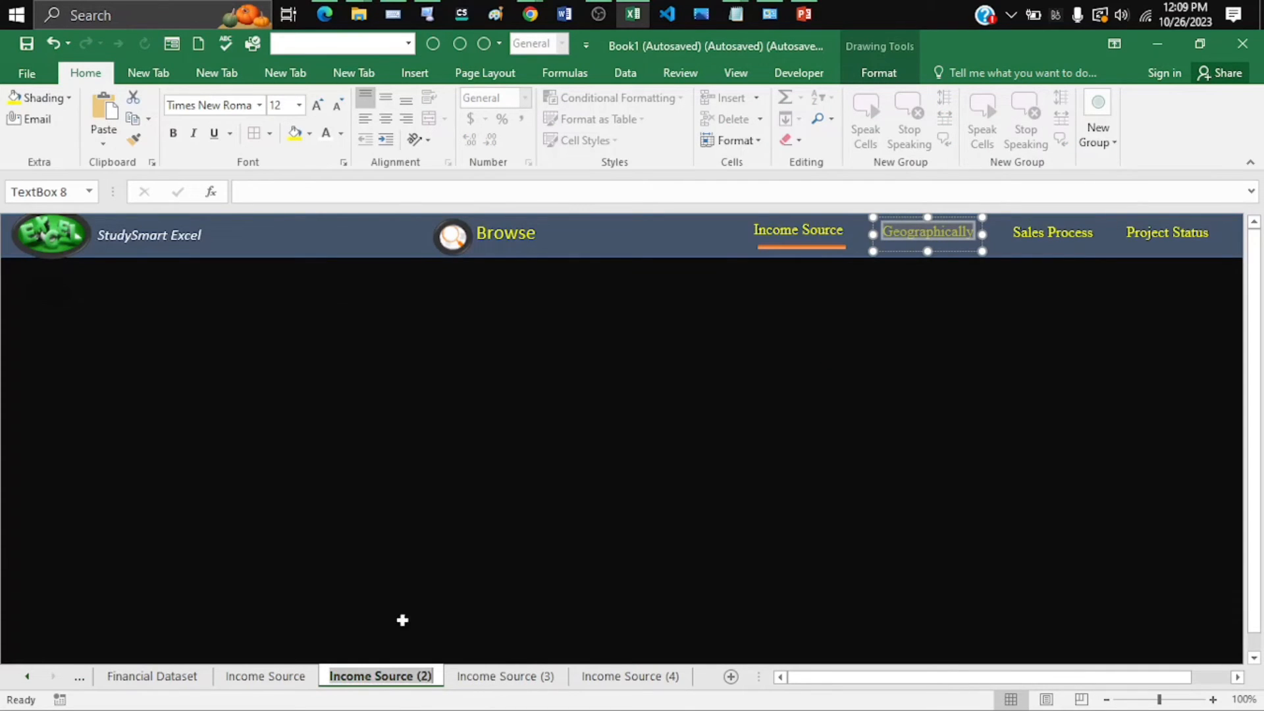
pyautogui.hotkey('ctrl', 'v')
# Rename the Income Source (3) sheet to "Sales Process" with text copied from the matching navbar label
pyautogui.click(490, 677)
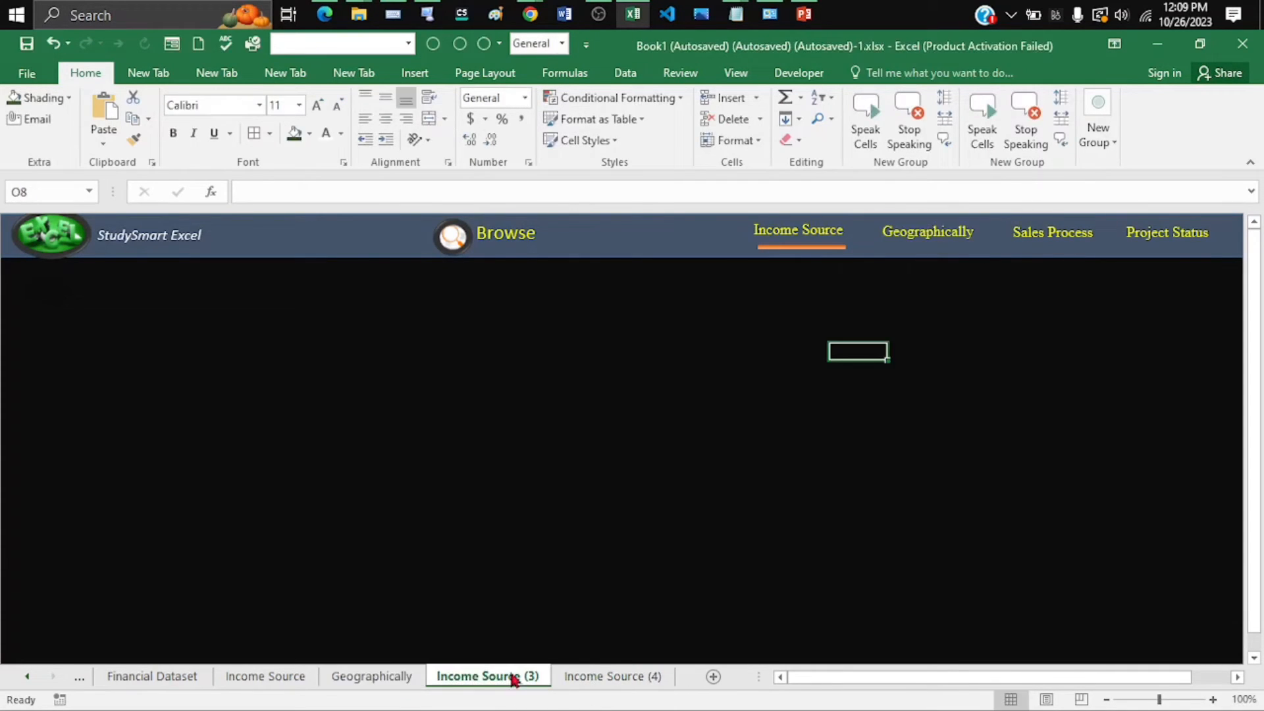
pyautogui.tripleClick(1053, 233)
pyautogui.rightClick(1056, 236)
pyautogui.click(1070, 280)
pyautogui.doubleClick(507, 682)
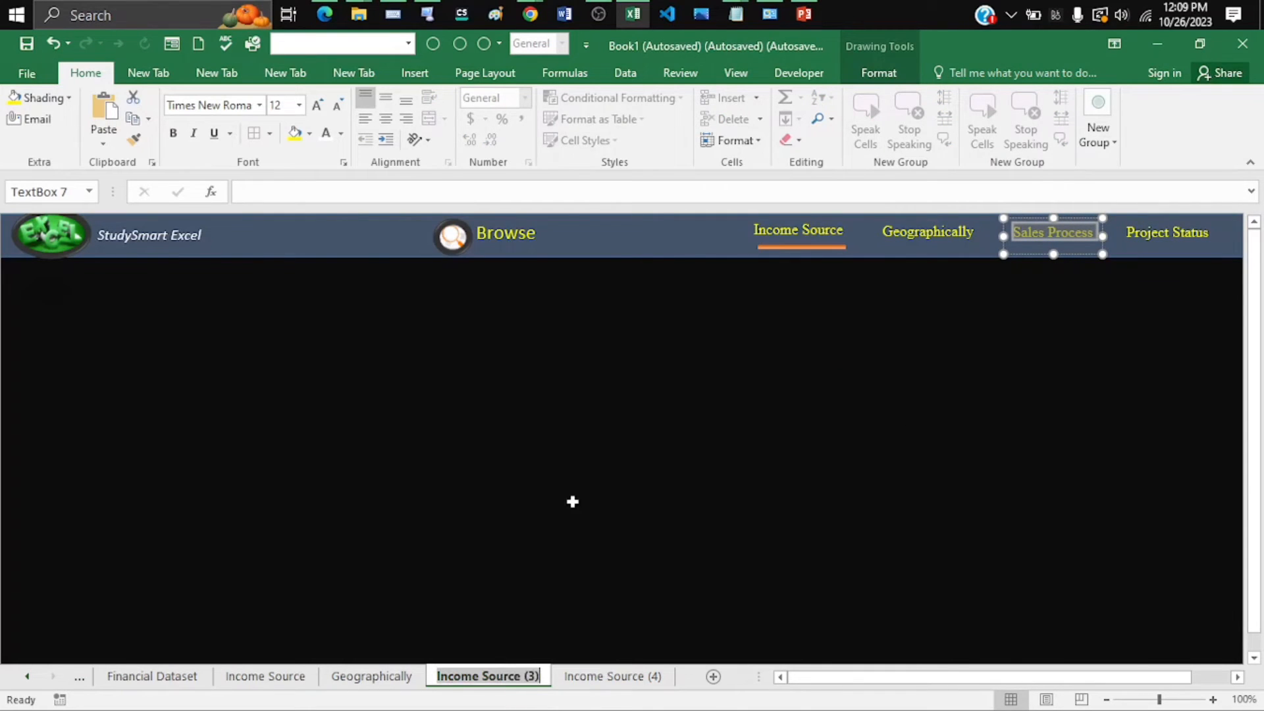
pyautogui.hotkey('ctrl', 'v')
# Rename the Income Source (4) sheet to "Project Status" with text copied from the matching navbar label
pyautogui.click(583, 677)
pyautogui.tripleClick(1161, 231)
pyautogui.rightClick(1161, 231)
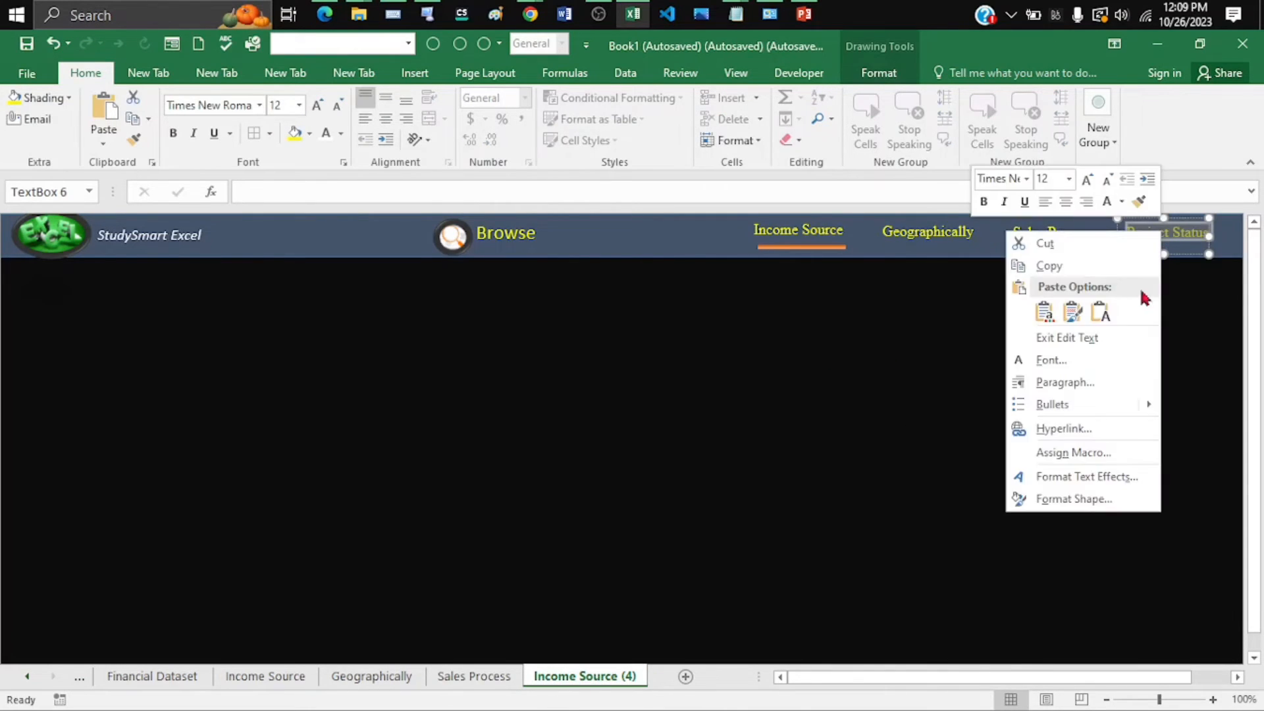
pyautogui.click(1113, 266)
pyautogui.rightClick(601, 684)
pyautogui.click(660, 496)
pyautogui.hotkey('ctrl', 'v')
pyautogui.press('Return')
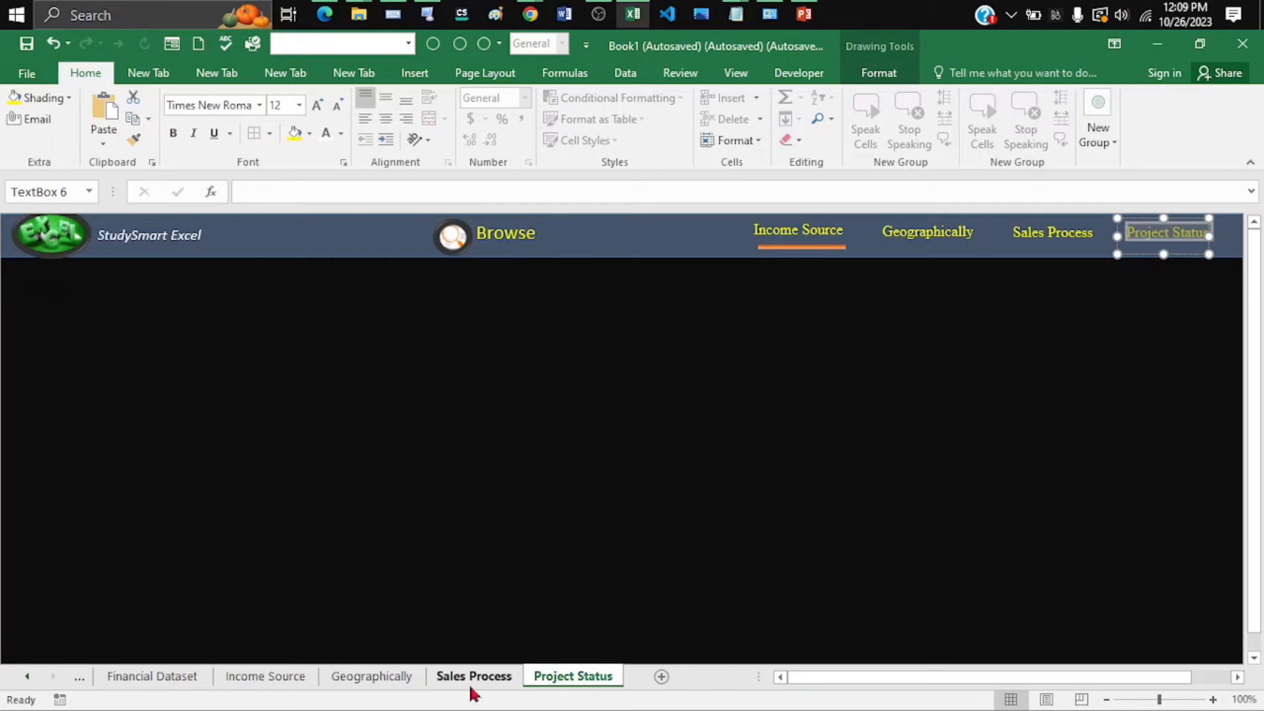
# Group the Income Source, Geographically, Sales Process and Project Status sheets and set their tab color to dark blue
pyautogui.click(391, 678)
pyautogui.click(266, 677)
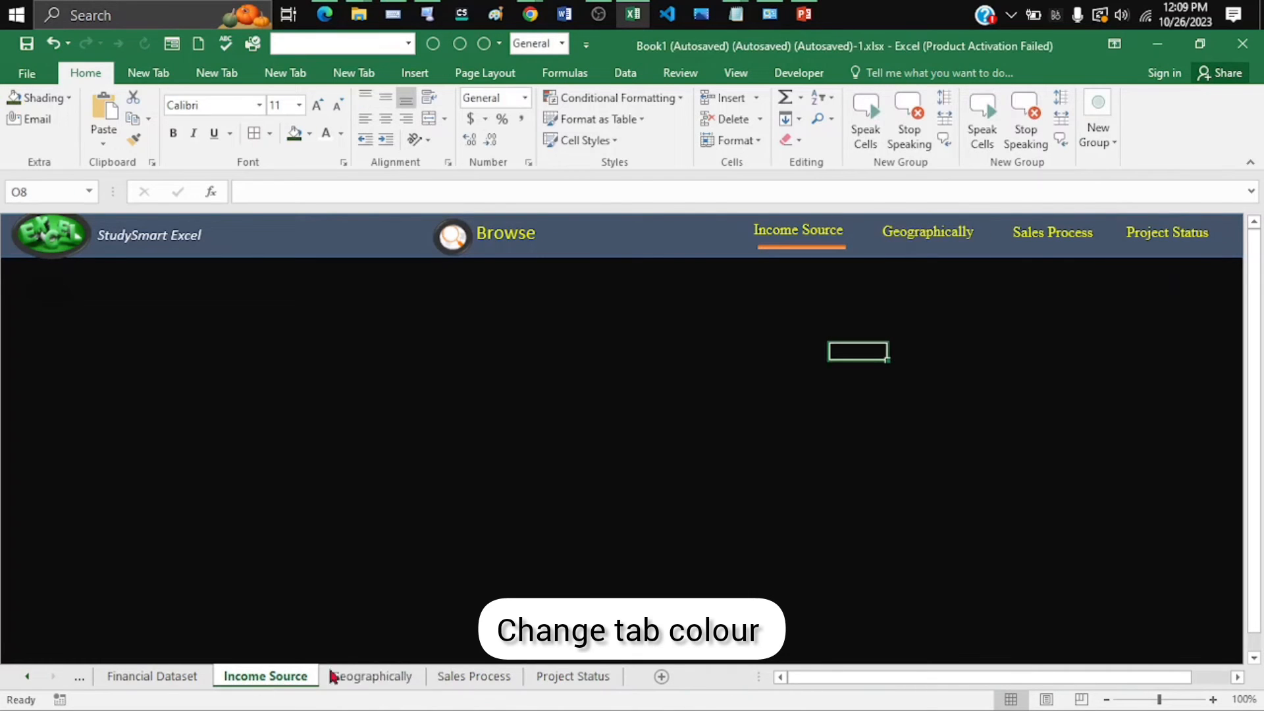
pyautogui.keyDown('ctrl'); pyautogui.click(372, 677); pyautogui.keyUp('ctrl')
pyautogui.keyDown('ctrl'); pyautogui.click(474, 677); pyautogui.keyUp('ctrl')
pyautogui.keyDown('ctrl'); pyautogui.click(573, 676); pyautogui.keyUp('ctrl')
pyautogui.rightClick(449, 685)
pyautogui.moveTo(511, 582)
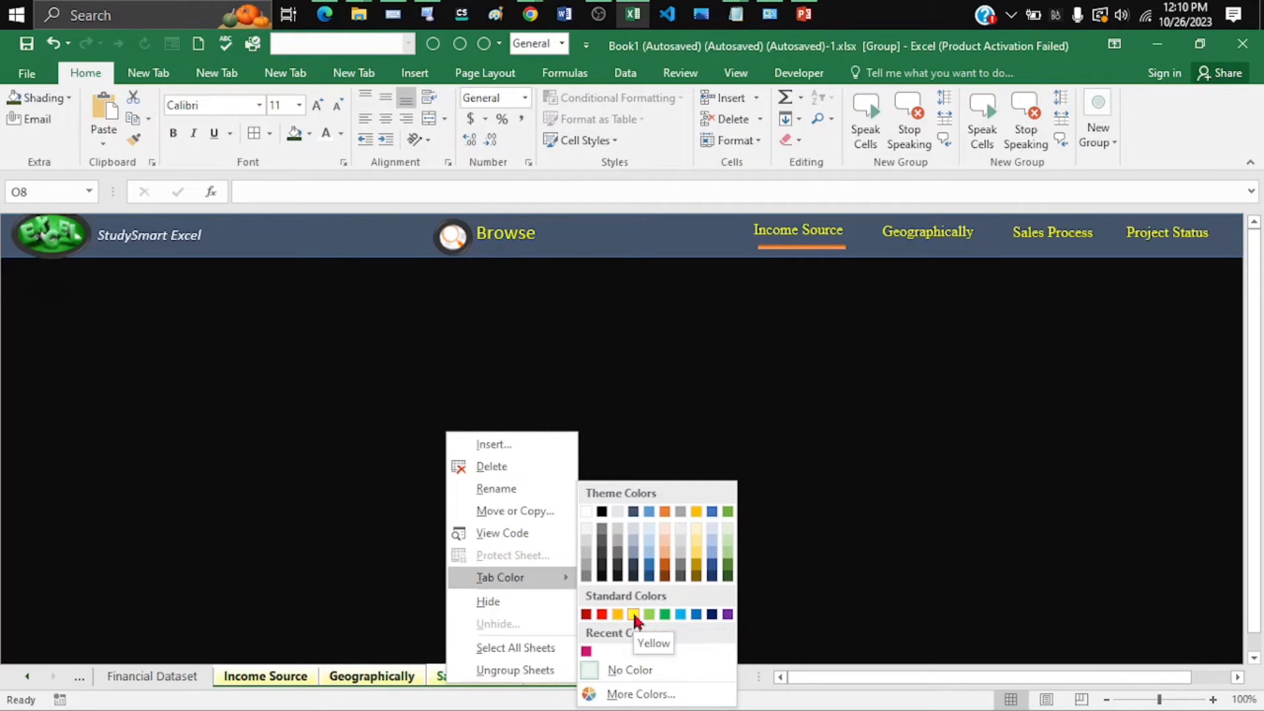
pyautogui.click(711, 613)
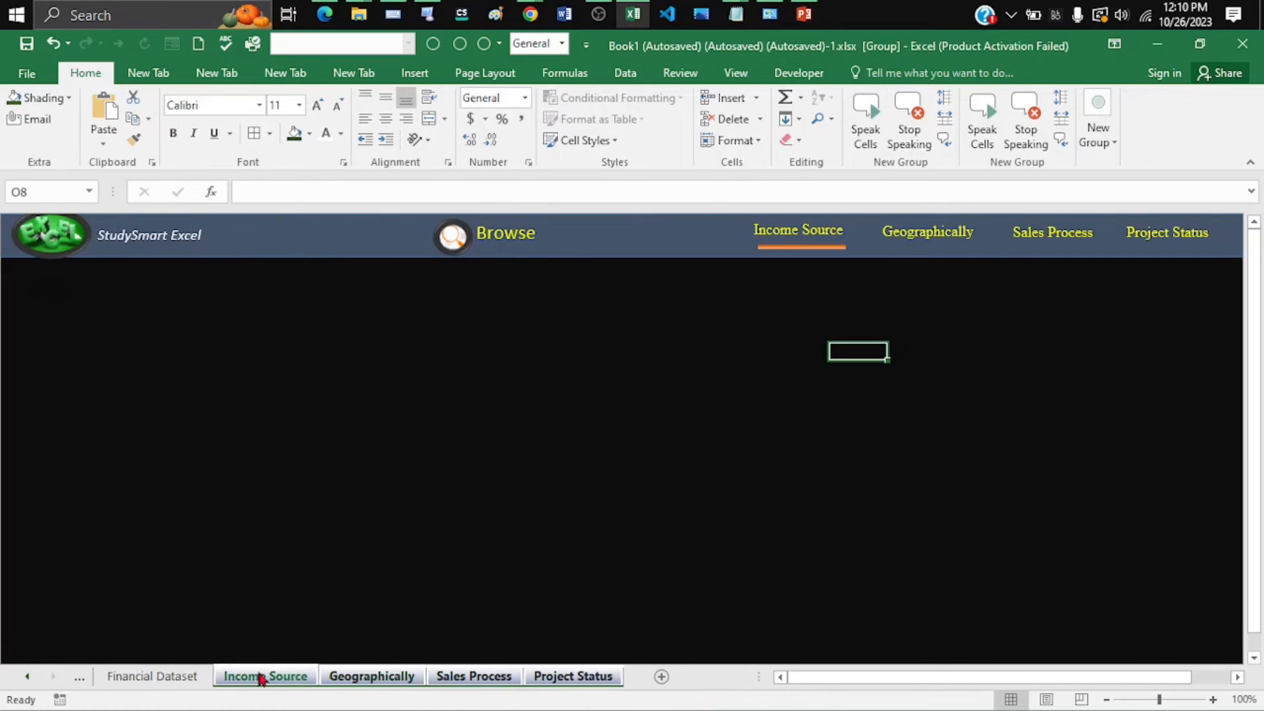
# Ungroup the four dashboard sheets and return to the Income Source sheet alone
pyautogui.click(917, 296)
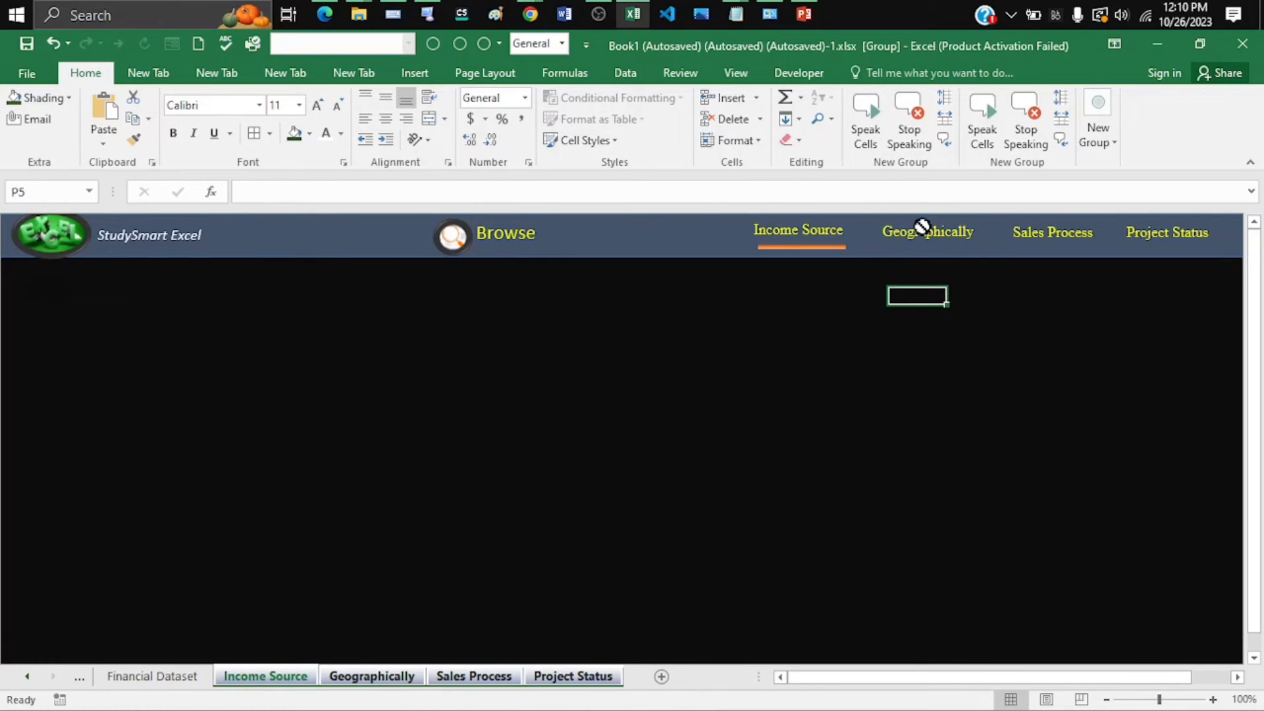
pyautogui.click(266, 680)
pyautogui.click(358, 682)
pyautogui.click(781, 239)
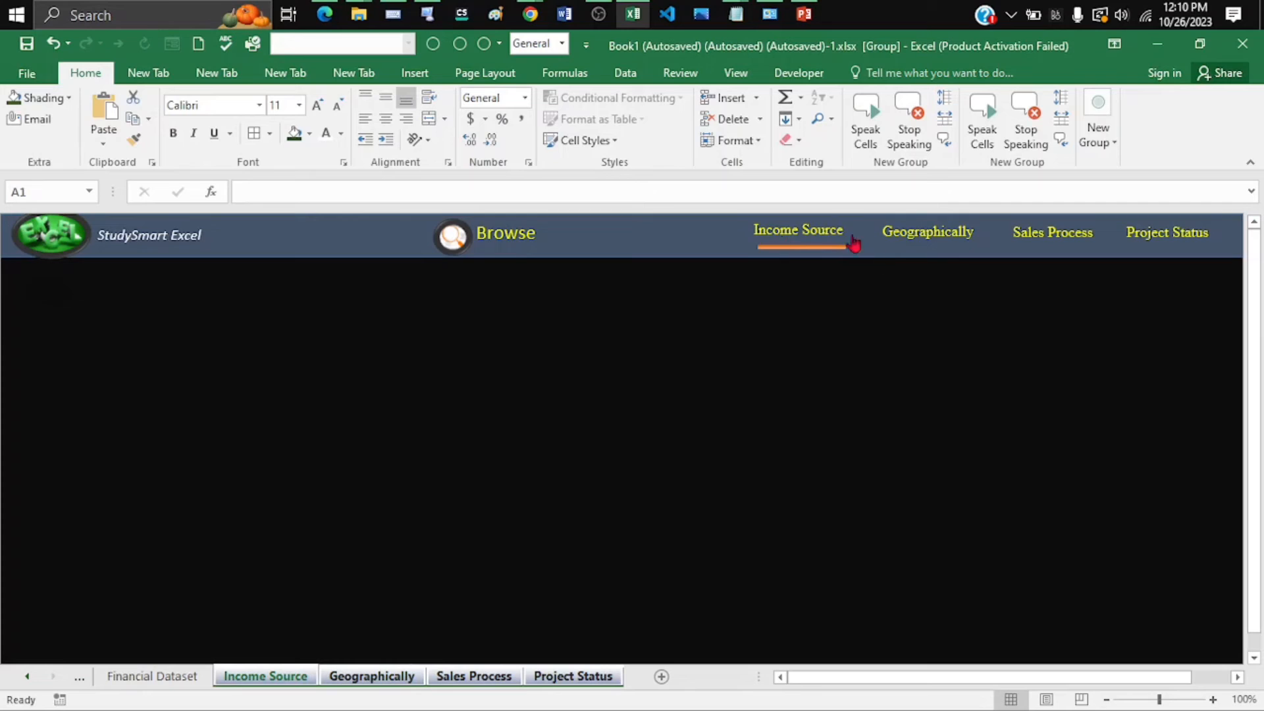
pyautogui.click(388, 676)
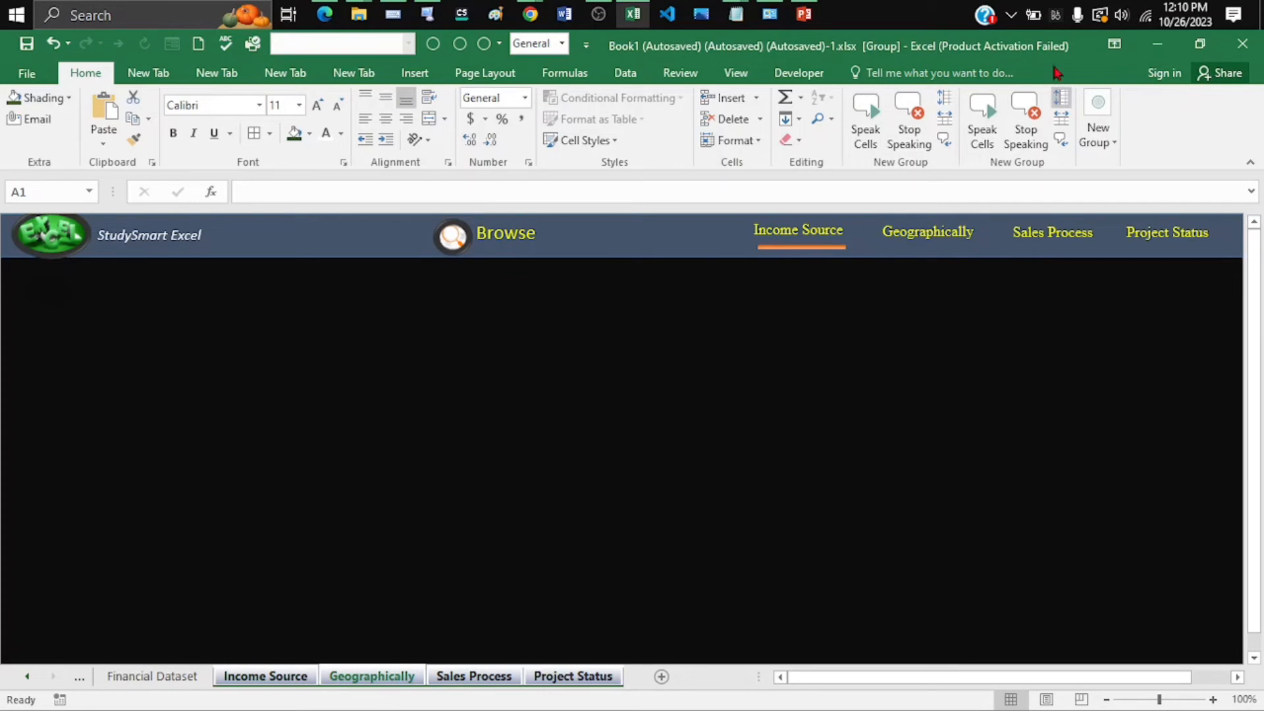
pyautogui.rightClick(378, 685)
pyautogui.press('Escape')
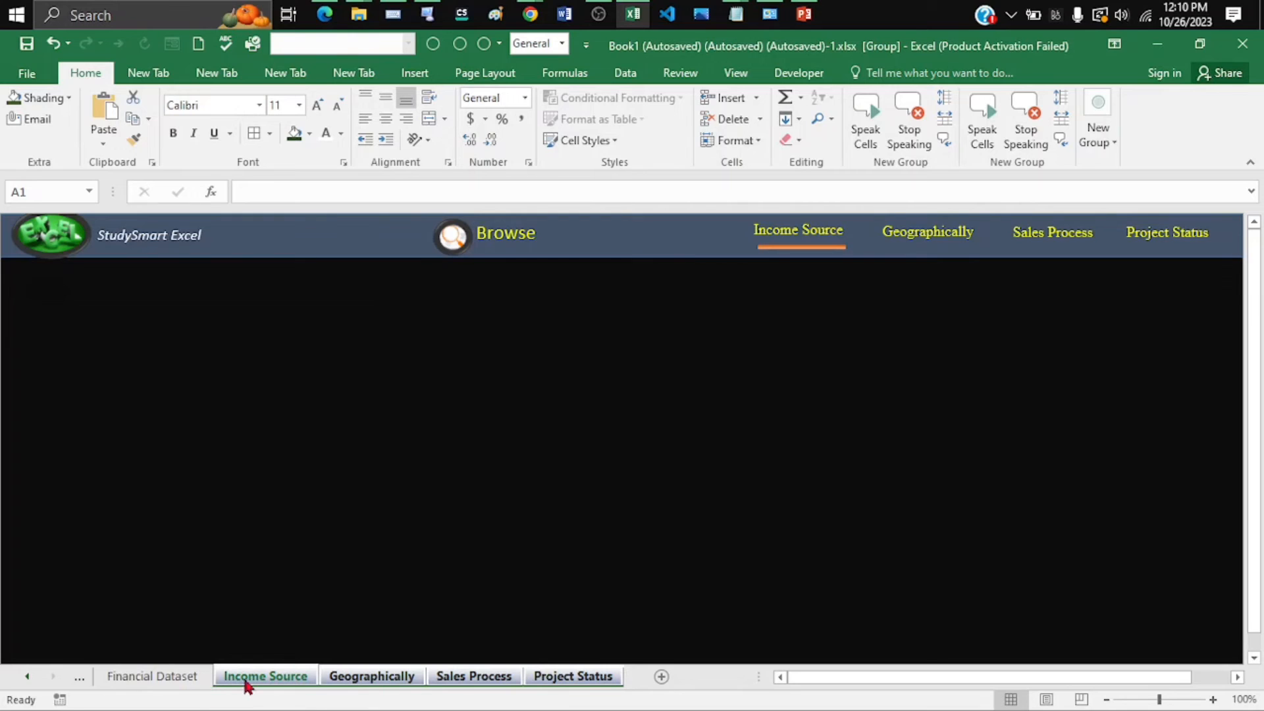
pyautogui.click(152, 676)
pyautogui.click(266, 677)
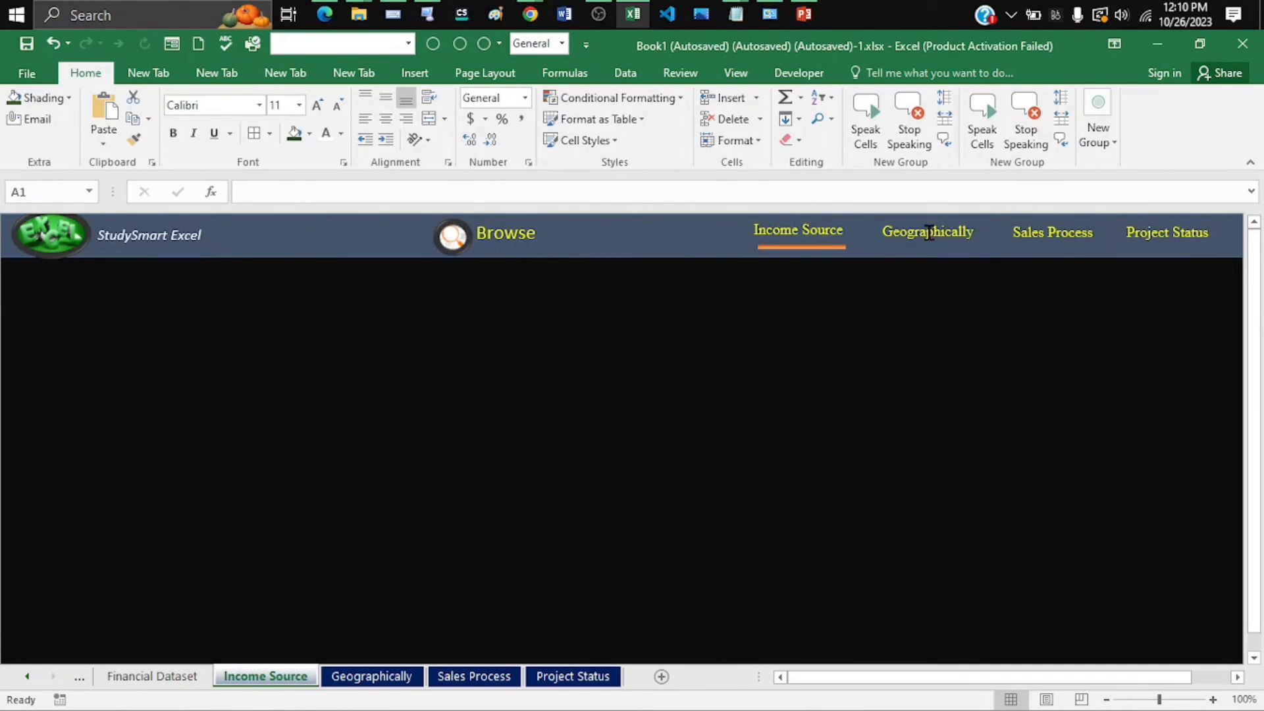
# Hyperlink the "Geographically" label to cell A1 of the Geographically sheet with the ScreenTip "Geographically"
pyautogui.rightClick(929, 234)
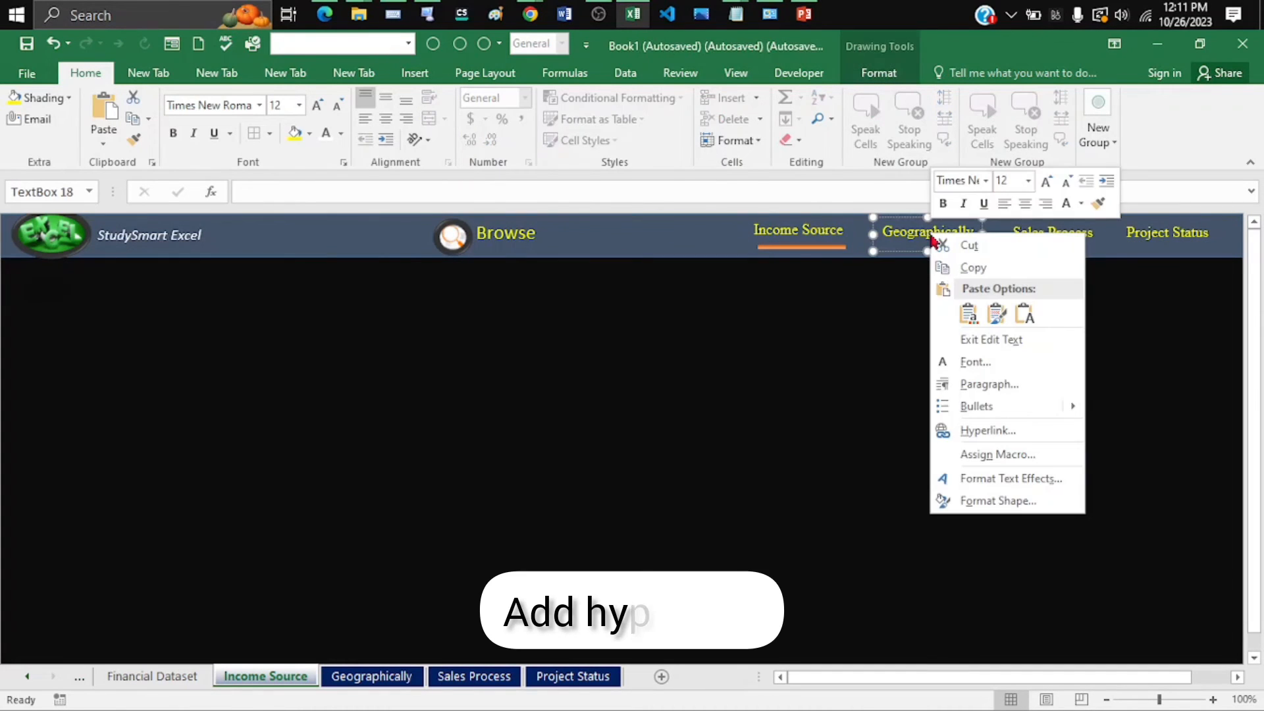
pyautogui.click(981, 429)
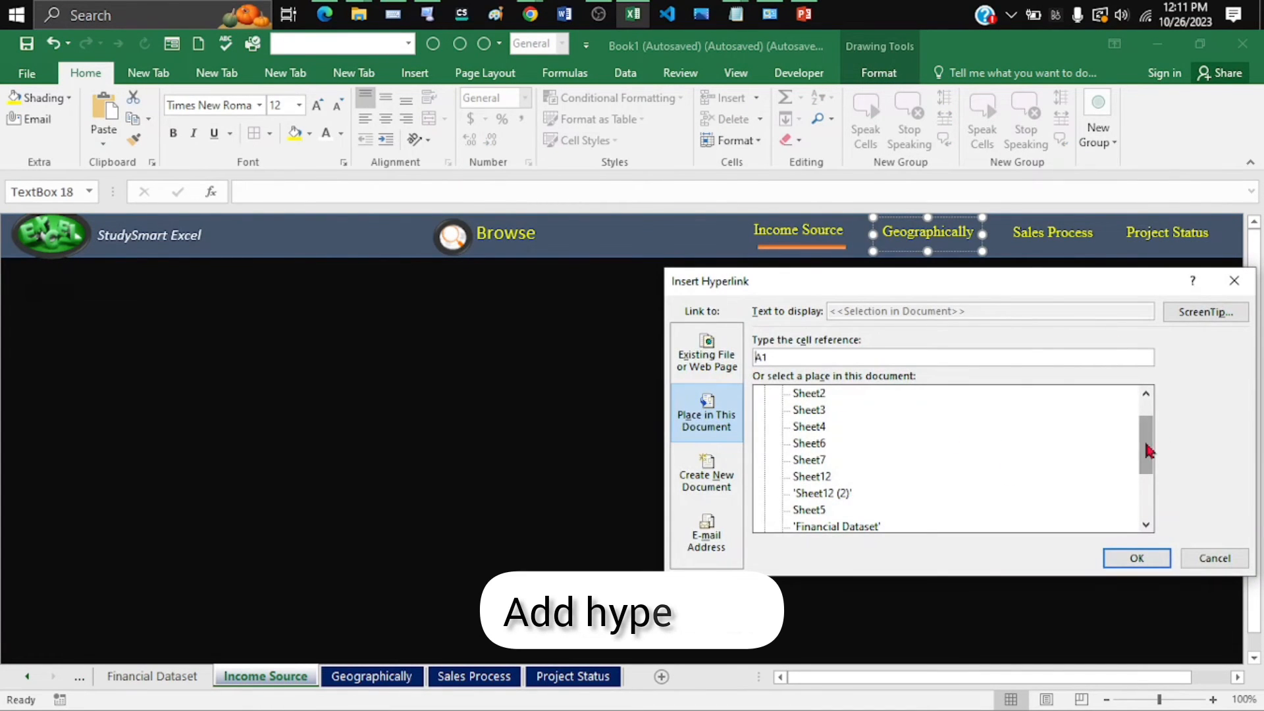
pyautogui.moveTo(1145, 446); pyautogui.dragTo(1145, 500)
pyautogui.click(823, 460)
pyautogui.click(1206, 312)
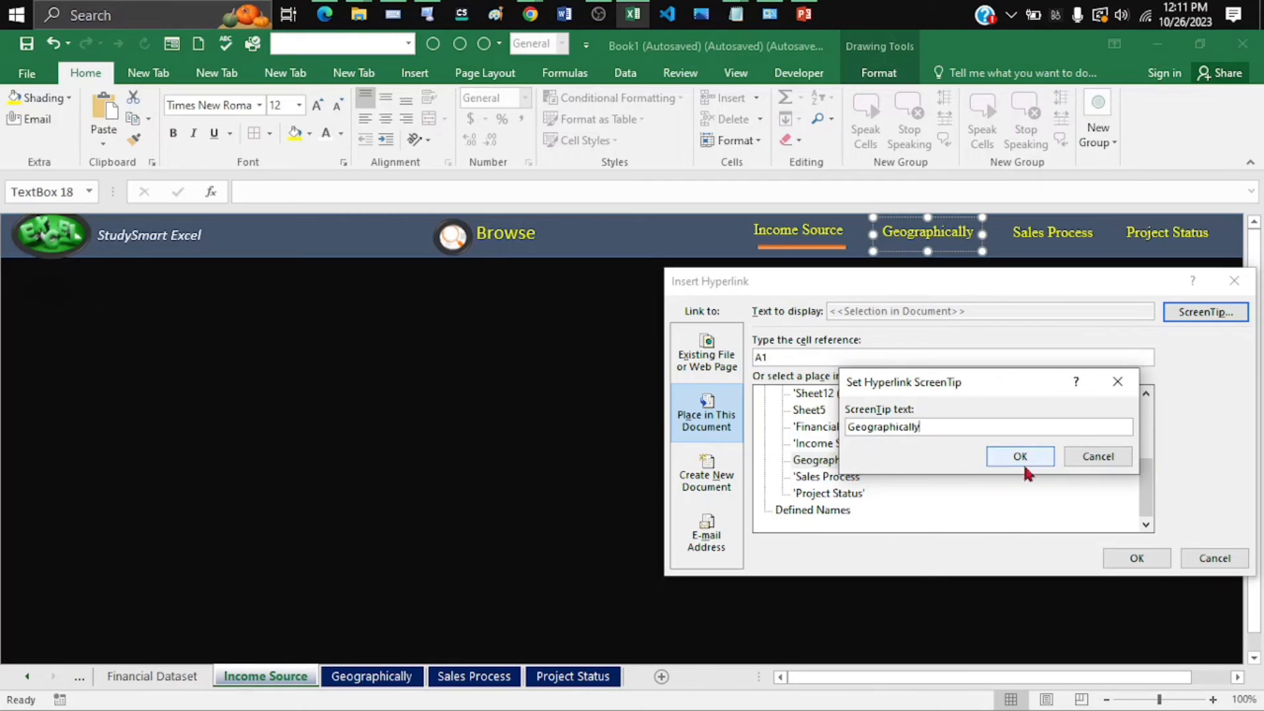
pyautogui.click(1024, 466)
pyautogui.click(1129, 556)
# Hyperlink the "Sales Process" label to cell A1 of the Sales Process sheet with a ScreenTip
pyautogui.rightClick(1057, 235)
pyautogui.click(1101, 429)
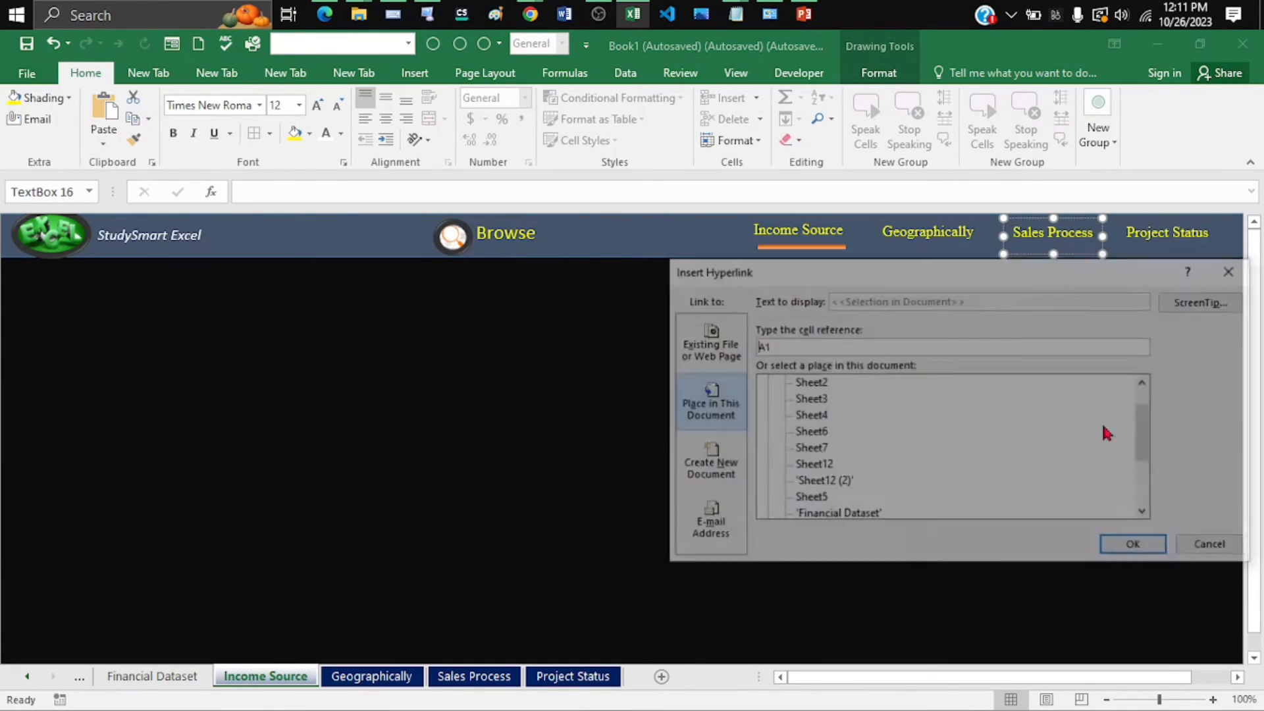
pyautogui.moveTo(1152, 443); pyautogui.dragTo(1151, 490)
pyautogui.click(831, 466)
pyautogui.click(1191, 307)
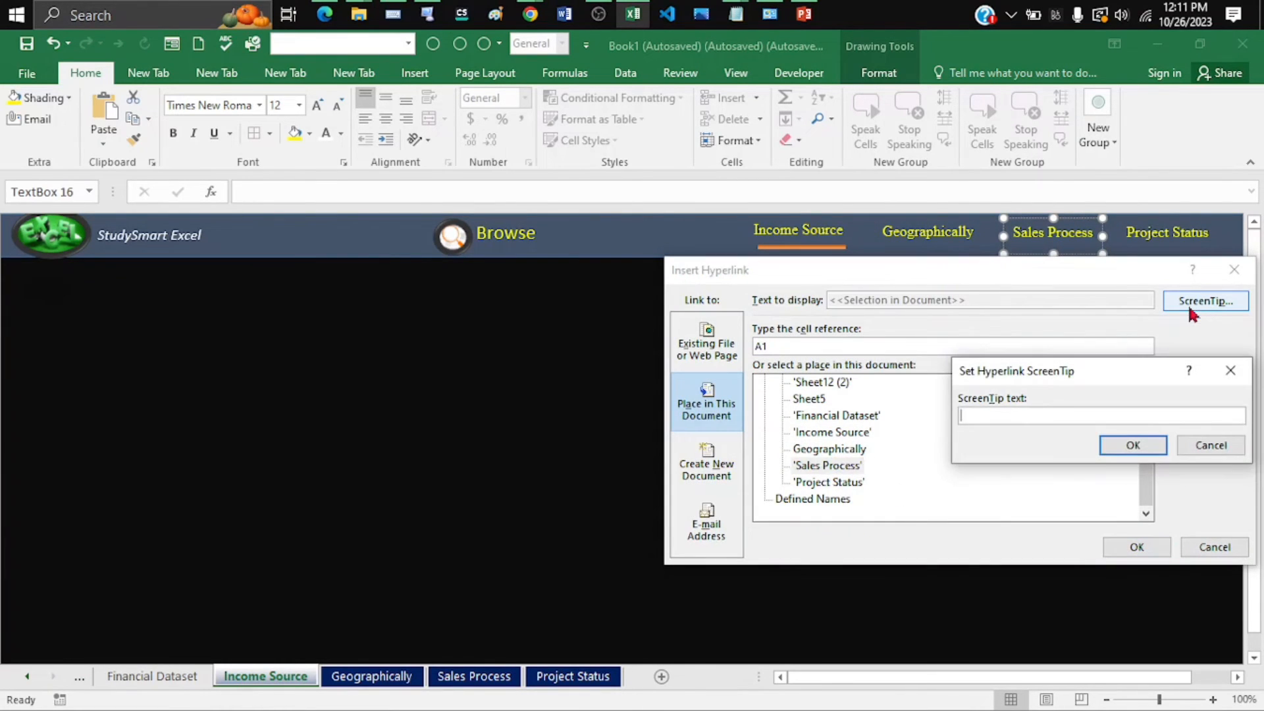
pyautogui.click(1132, 445)
pyautogui.click(1136, 547)
# Hyperlink the "Project Status" label to cell A1 of the Project Status sheet with the ScreenTip "Project Status"
pyautogui.click(1164, 227)
pyautogui.rightClick(1164, 227)
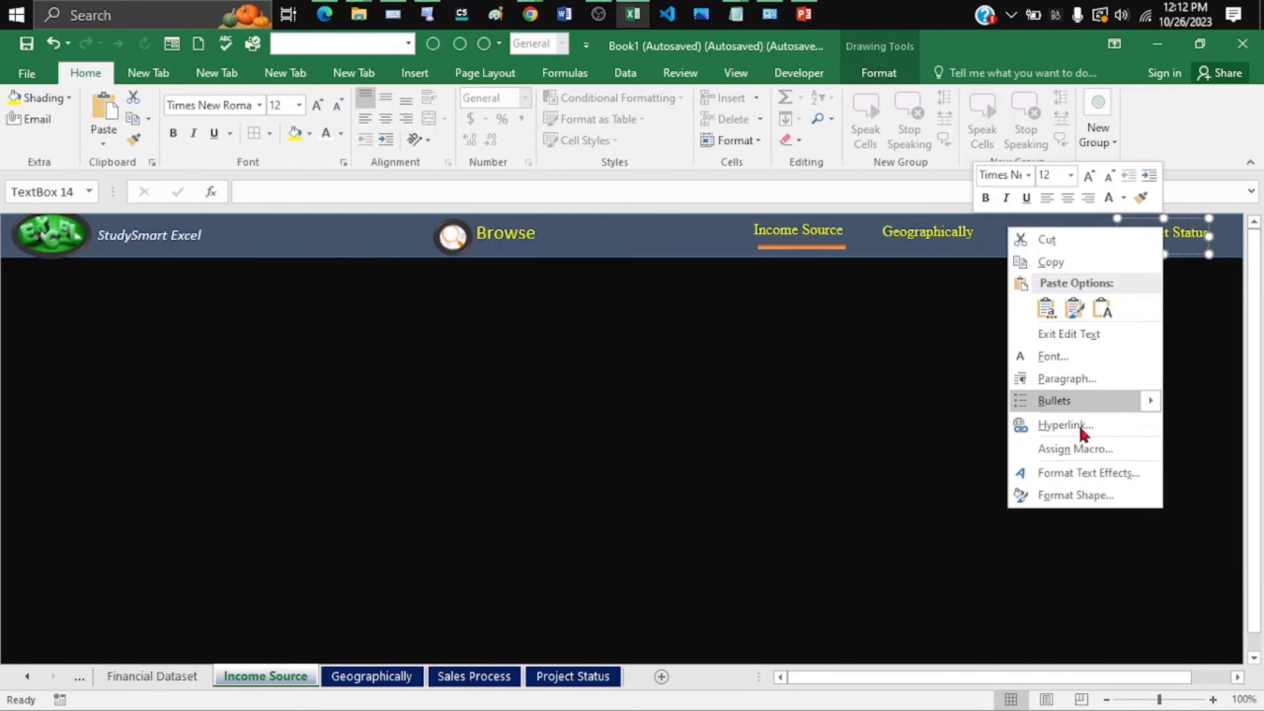
pyautogui.click(1081, 430)
pyautogui.moveTo(1149, 413); pyautogui.dragTo(1149, 464)
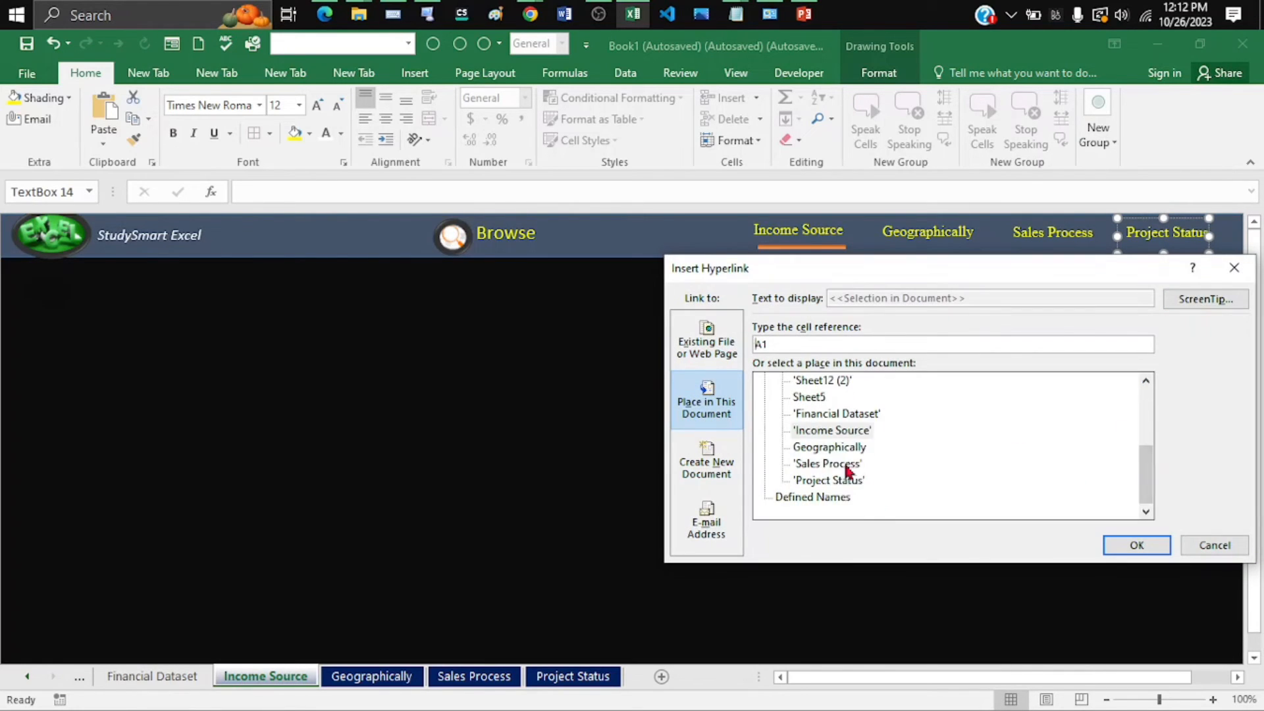
pyautogui.click(828, 480)
pyautogui.click(1205, 299)
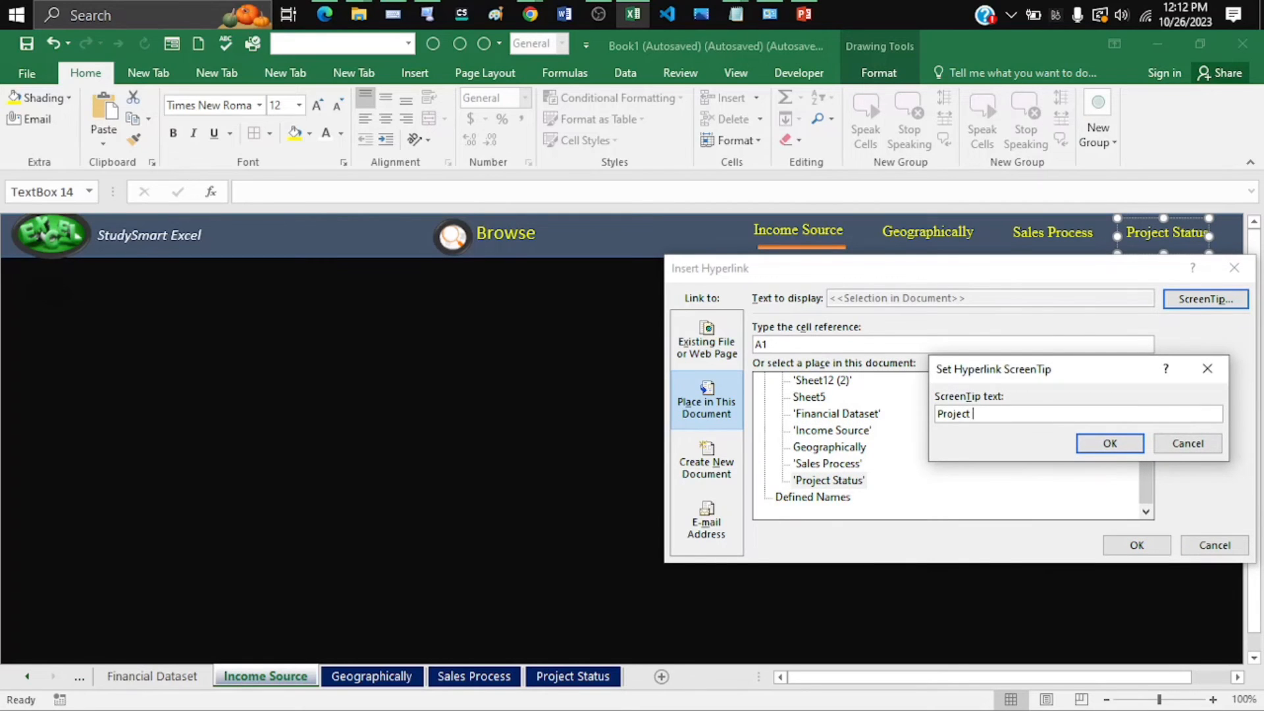
pyautogui.write('Project Status')
pyautogui.click(1110, 443)
pyautogui.click(1138, 545)
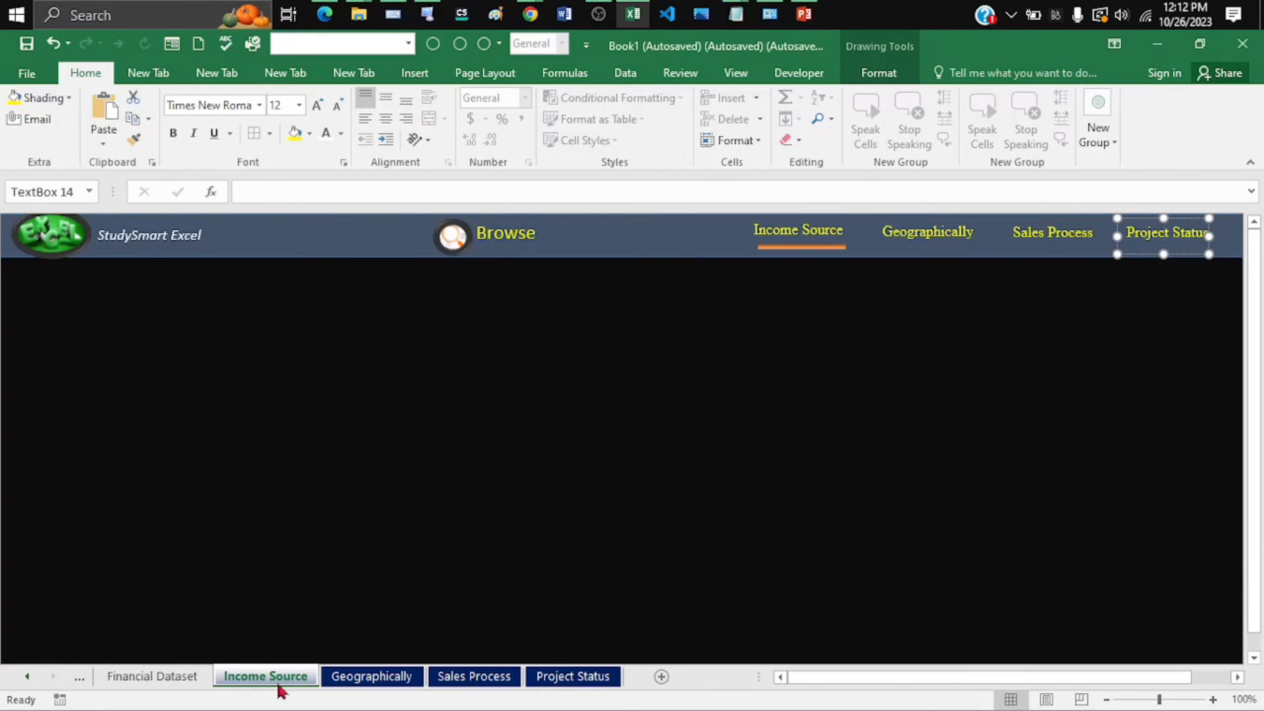
# Test the hyperlink on the "Geographically" label
pyautogui.click(921, 234)
pyautogui.moveTo(853, 352); pyautogui.dragTo(888, 362)
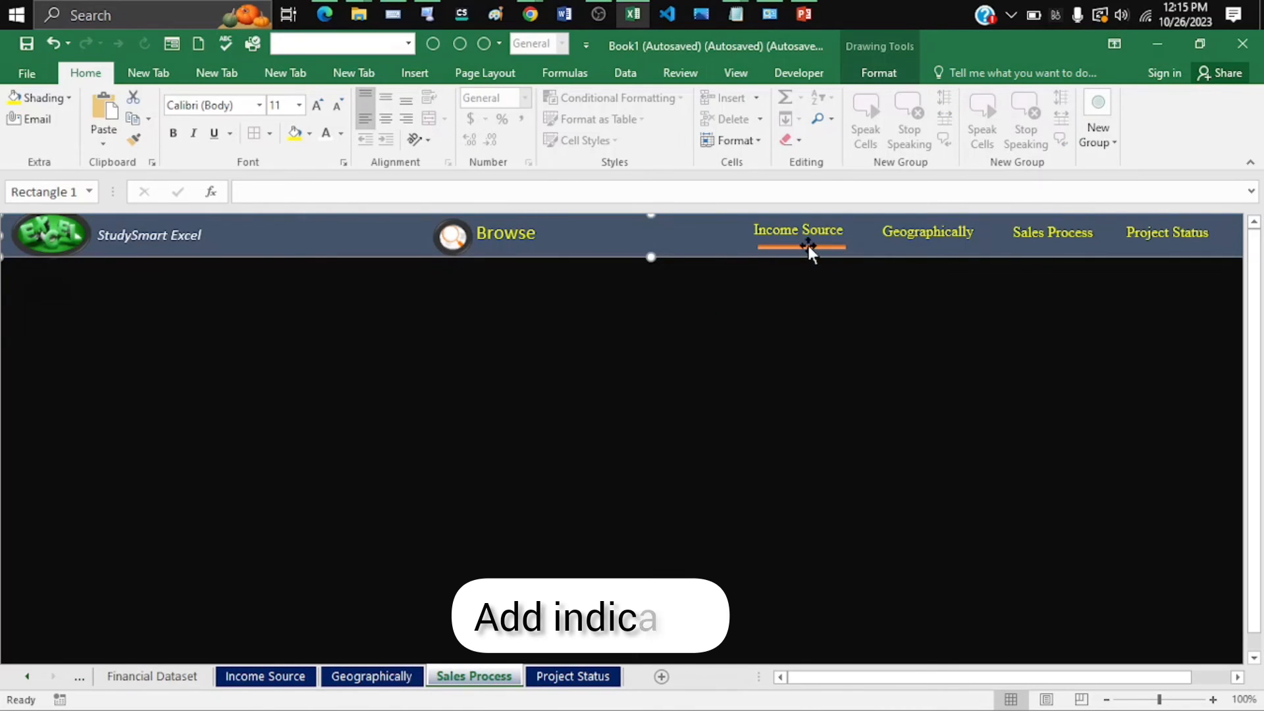
# On the Sales Process sheet, move the orange indicator bar from "Income Source" to directly beneath the "Sales Process" label
pyautogui.moveTo(808, 247); pyautogui.dragTo(1069, 251)
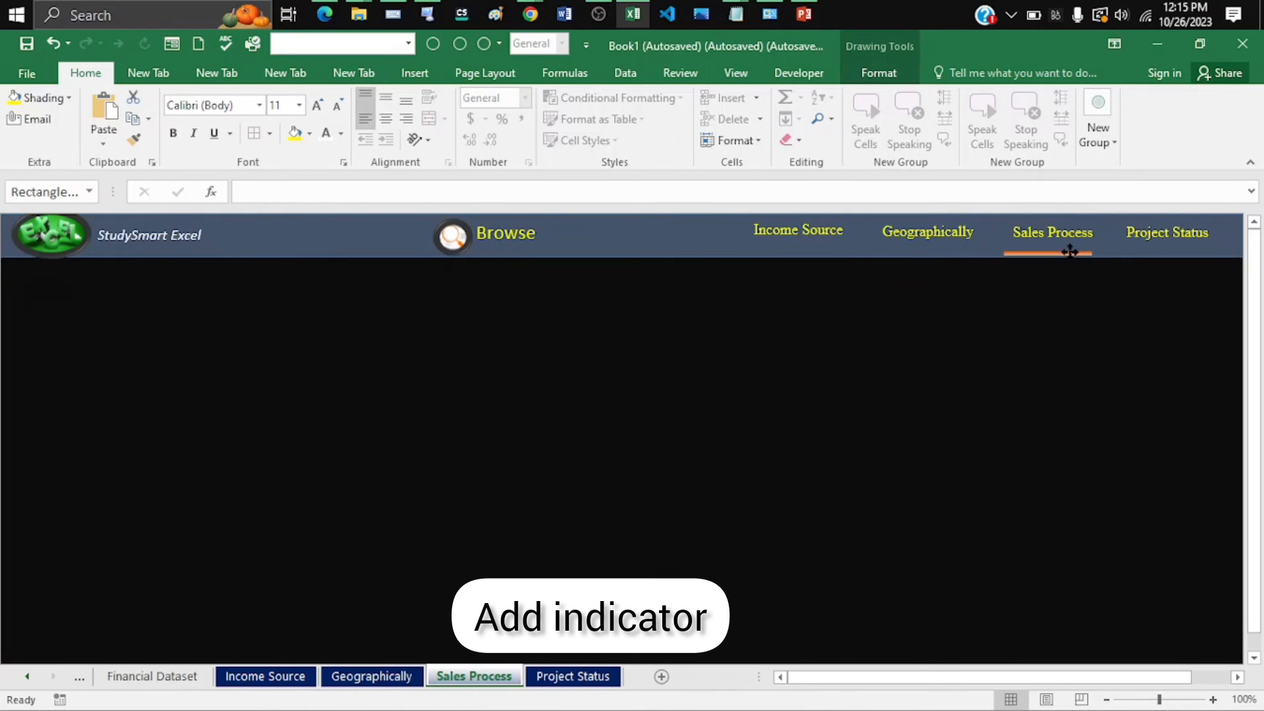
pyautogui.rightClick(1047, 250)
pyautogui.click(1098, 469)
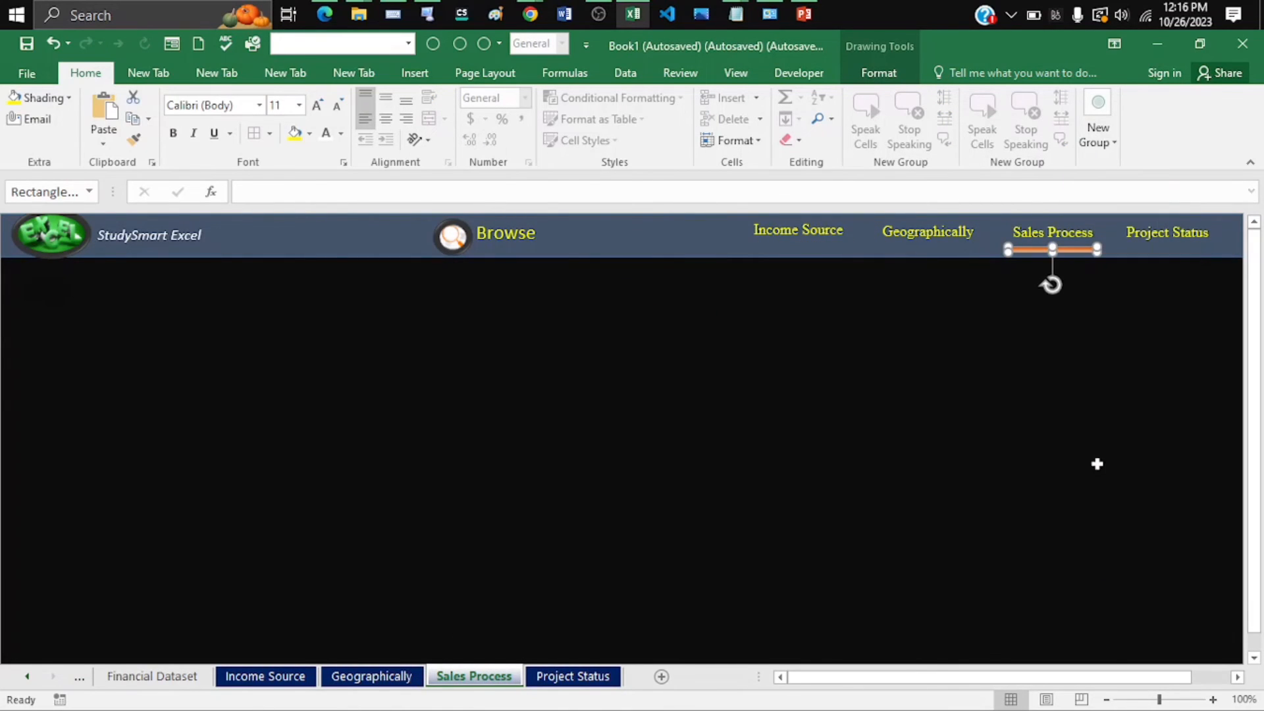
pyautogui.scroll(-5, 959, 514)
pyautogui.doubleClick(850, 507)
# On the Geographically sheet, move the orange indicator bar from "Income Source" to directly beneath the "Geographically" label
pyautogui.click(414, 679)
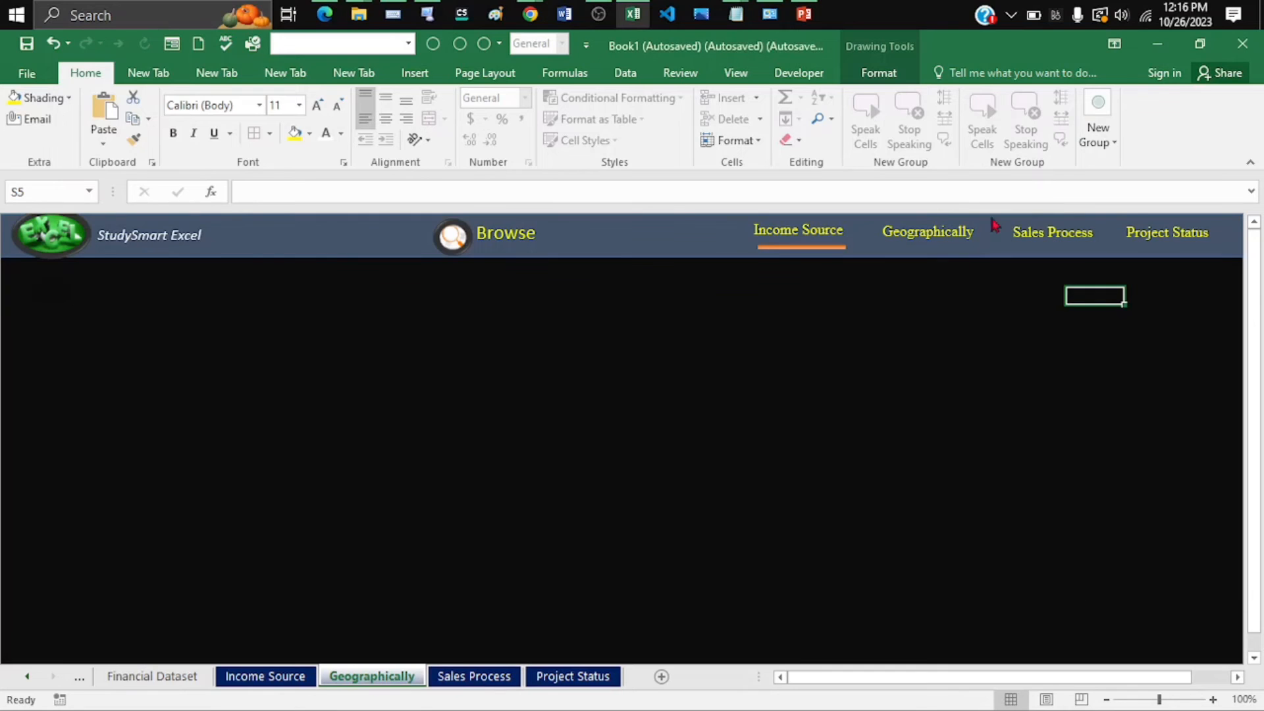
pyautogui.rightClick(934, 248)
pyautogui.click(988, 469)
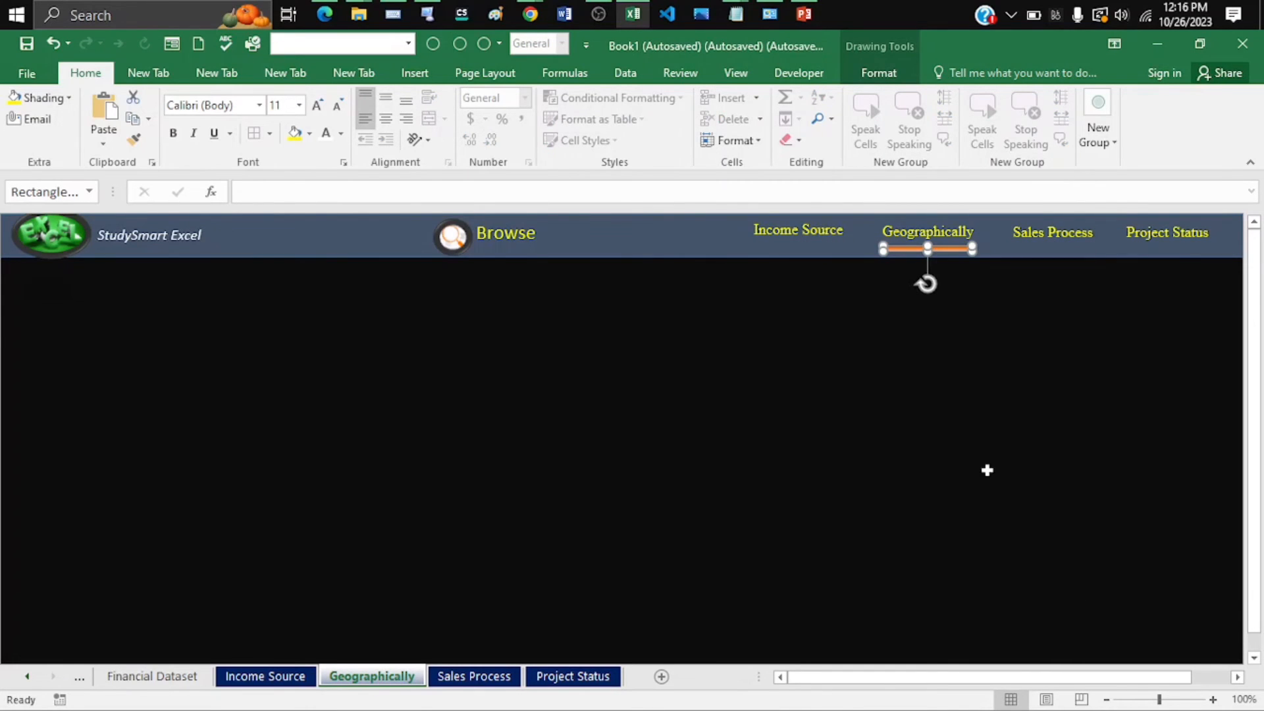
# Switch to the Income Source sheet and test its "Geographically" hyperlink
pyautogui.scroll(-5, 892, 530)
pyautogui.click(1137, 594)
pyautogui.click(283, 680)
pyautogui.click(929, 235)
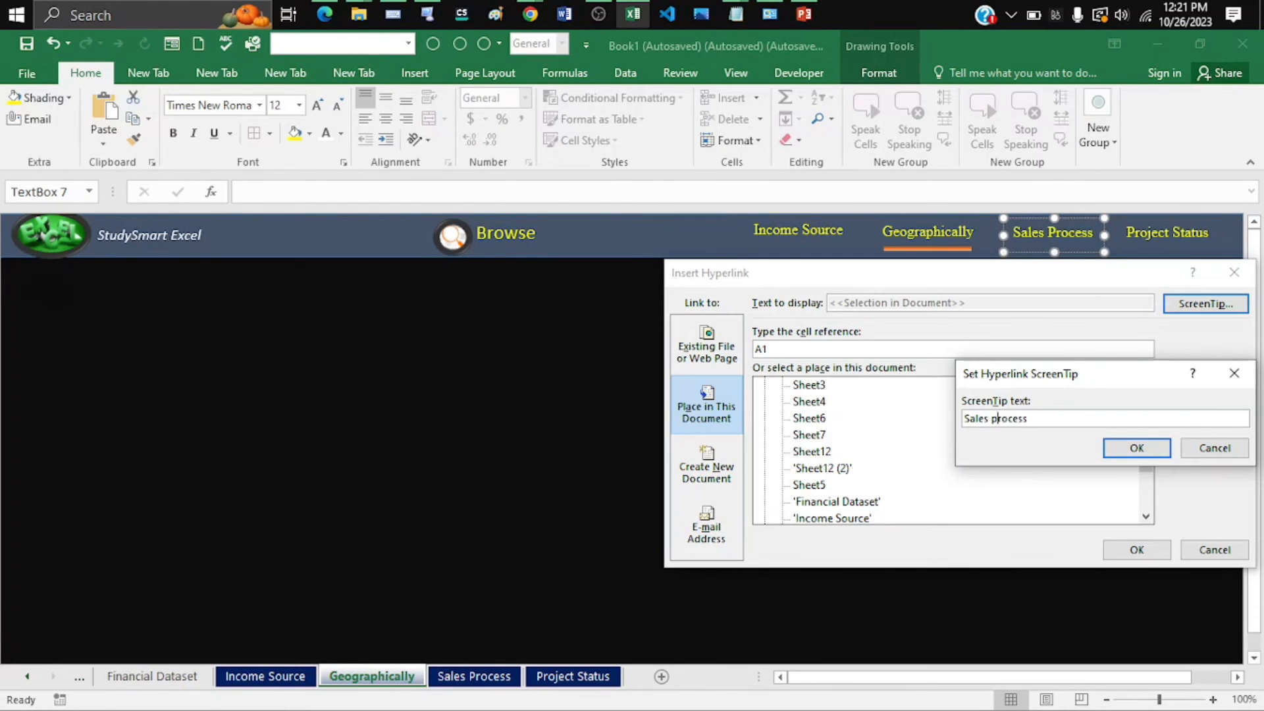
# On the Geographically sheet, hyperlink the "Sales Process" label to cell A1 of the Sales Process sheet with the ScreenTip "Sales process"
pyautogui.click(1137, 448)
pyautogui.scroll(-2, 855, 487)
pyautogui.click(849, 484)
pyautogui.click(1137, 550)
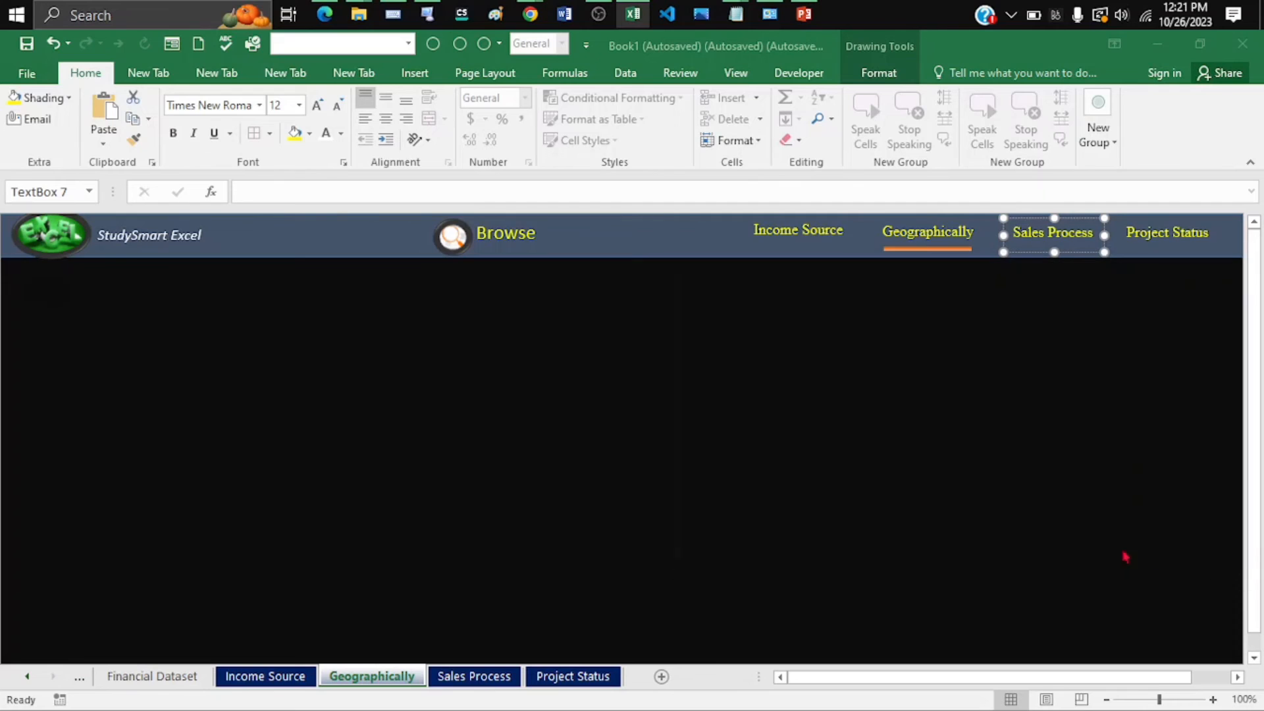
# Starting from the Income Source sheet, follow the "Geographically" and "Sales Process" hyperlinks to test them
pyautogui.click(283, 678)
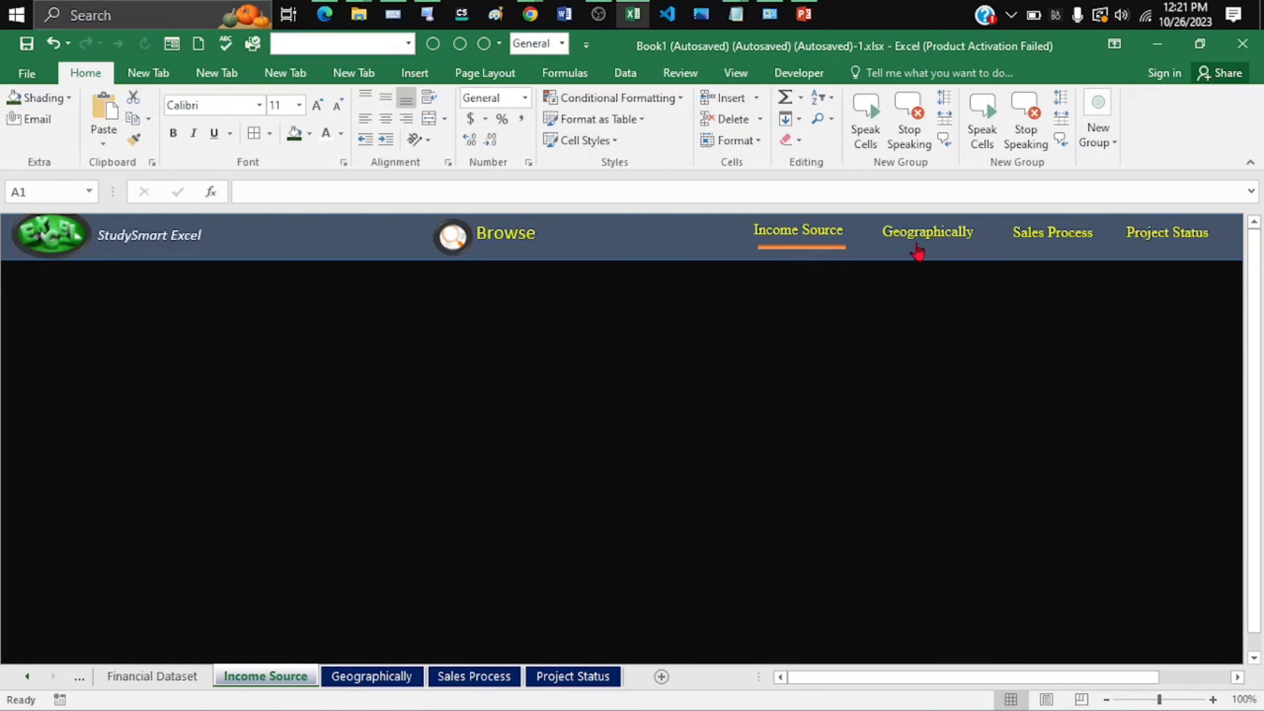
pyautogui.click(917, 235)
pyautogui.click(1067, 238)
# On the Sales Process sheet, hyperlink the "Project Status" label to cell A1 of the Project Status sheet with the ScreenTip "Project Status"
pyautogui.rightClick(1155, 233)
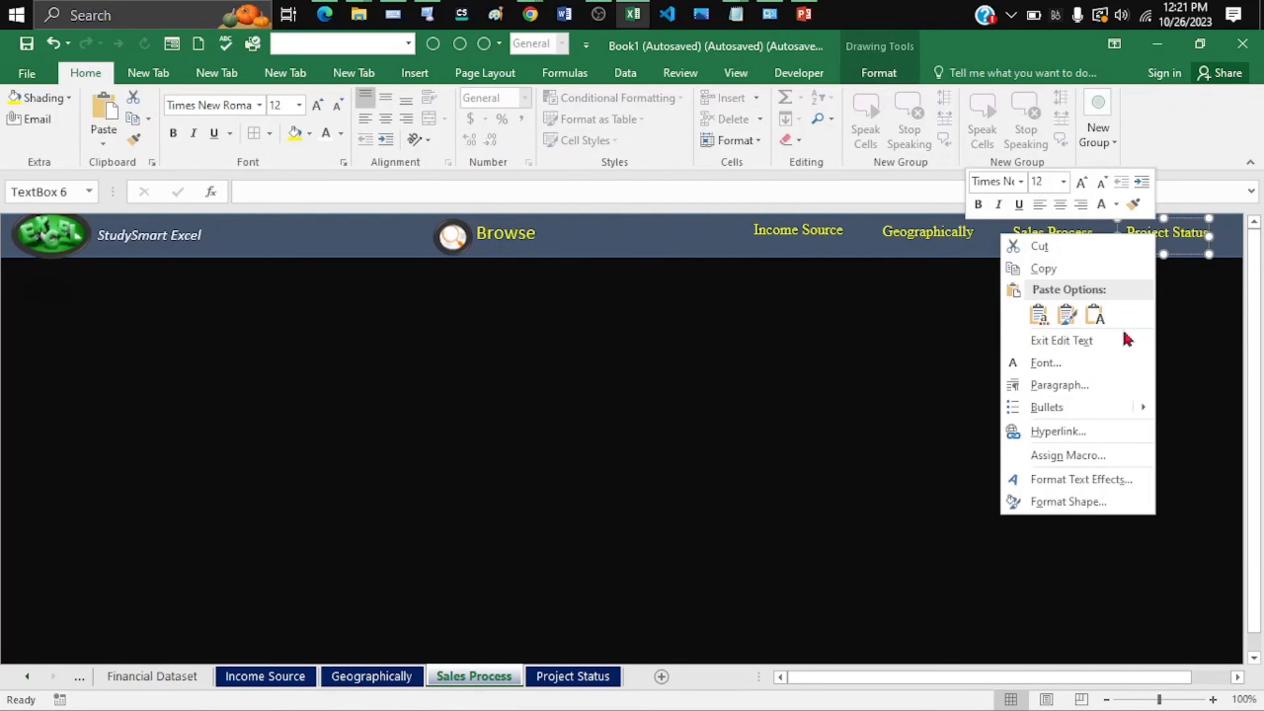
pyautogui.click(1074, 432)
pyautogui.click(1205, 306)
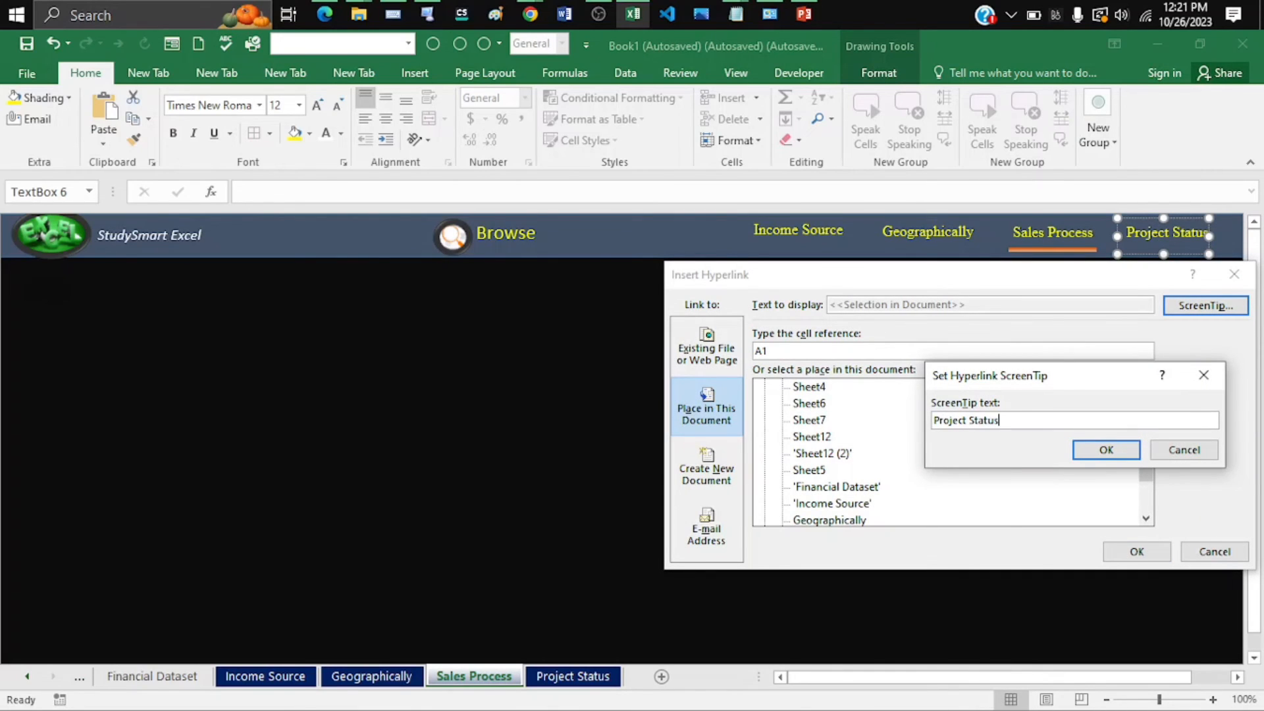
pyautogui.rightClick(966, 418)
pyautogui.click(1013, 453)
pyautogui.click(1093, 451)
pyautogui.moveTo(1147, 455); pyautogui.dragTo(1148, 490)
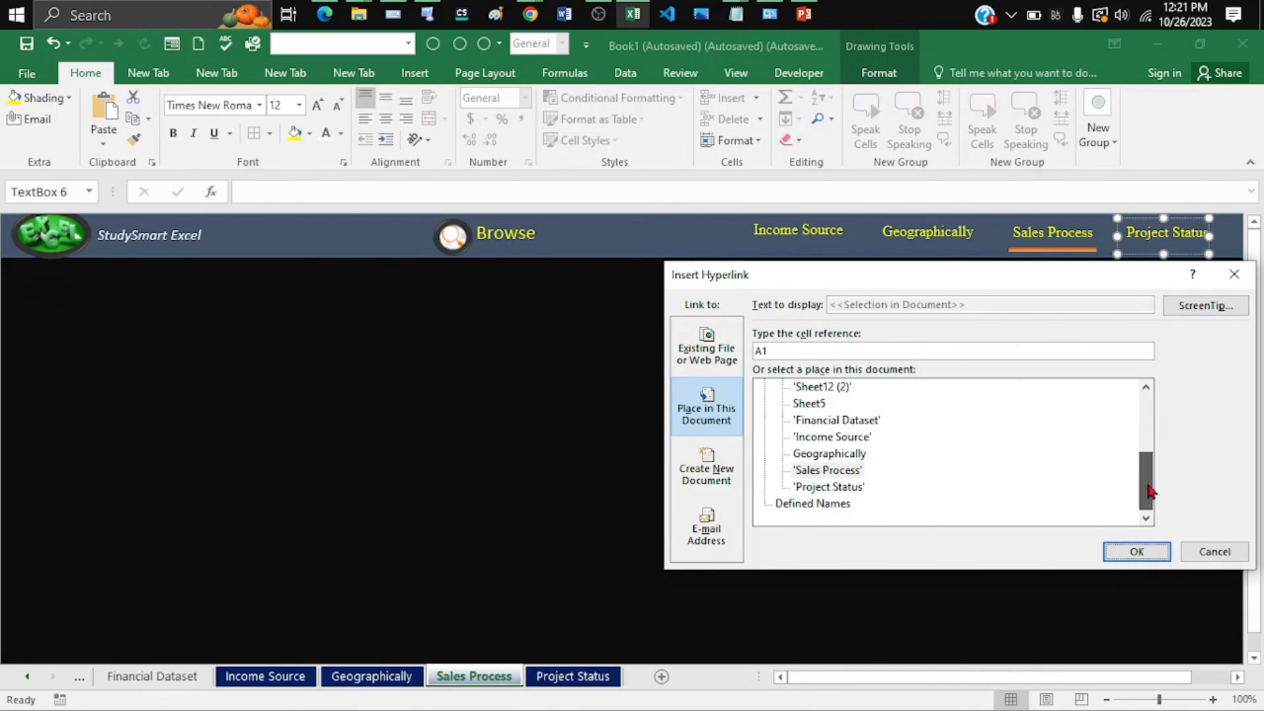
pyautogui.click(831, 488)
pyautogui.click(1137, 552)
# Follow the "Project Status" link and, on the Project Status sheet, hyperlink its own "Project Status" label to cell A1 of that sheet
pyautogui.click(1167, 232)
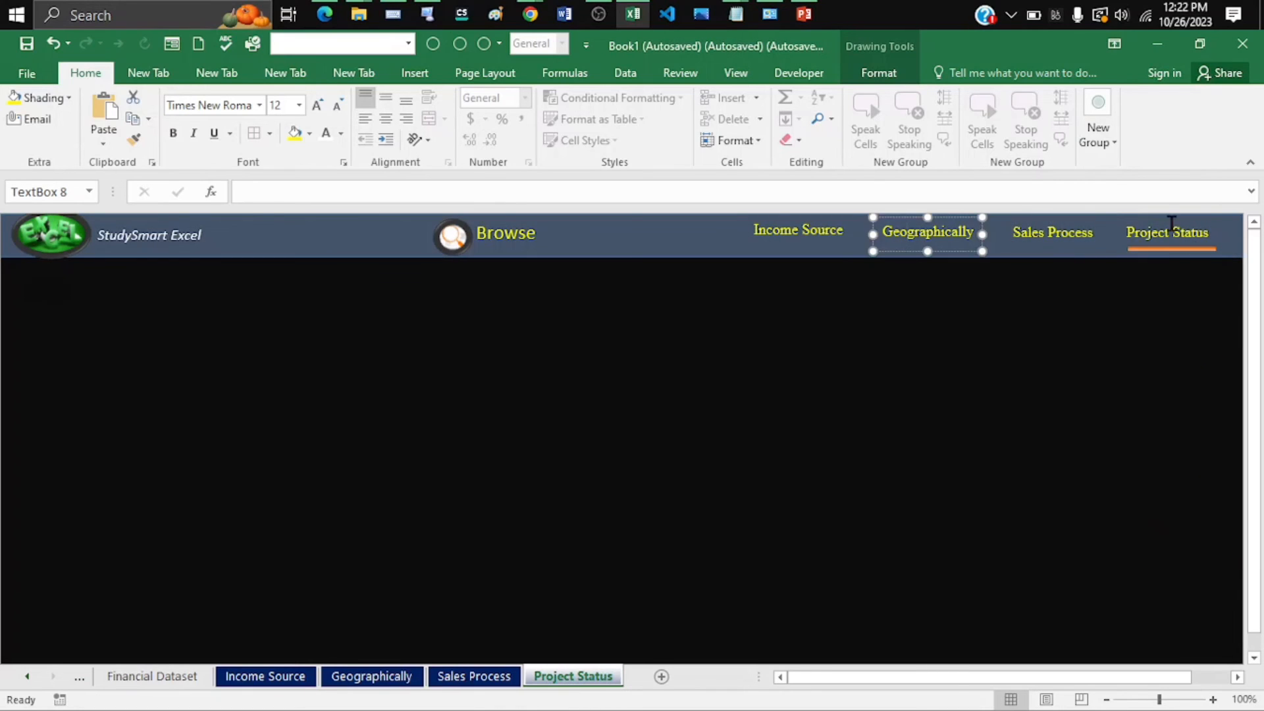
pyautogui.rightClick(1171, 227)
pyautogui.click(1096, 420)
pyautogui.click(1205, 298)
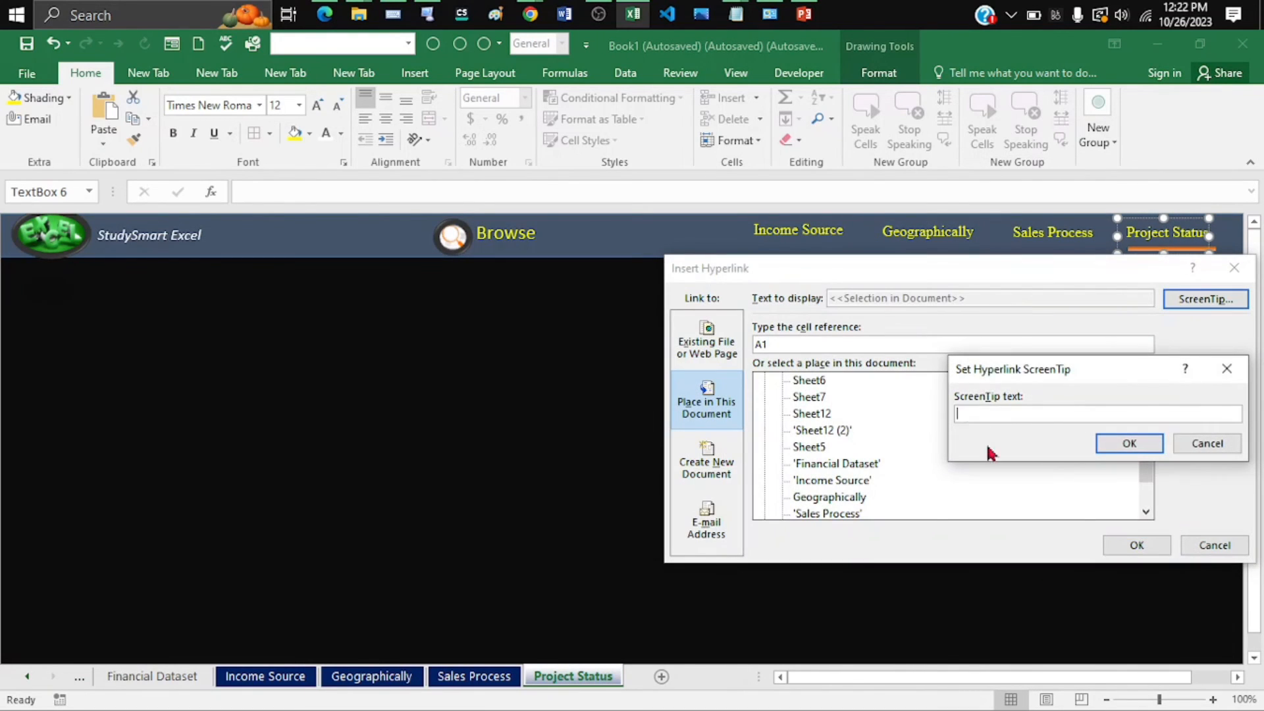
pyautogui.click(1129, 443)
pyautogui.scroll(-1, 1098, 488)
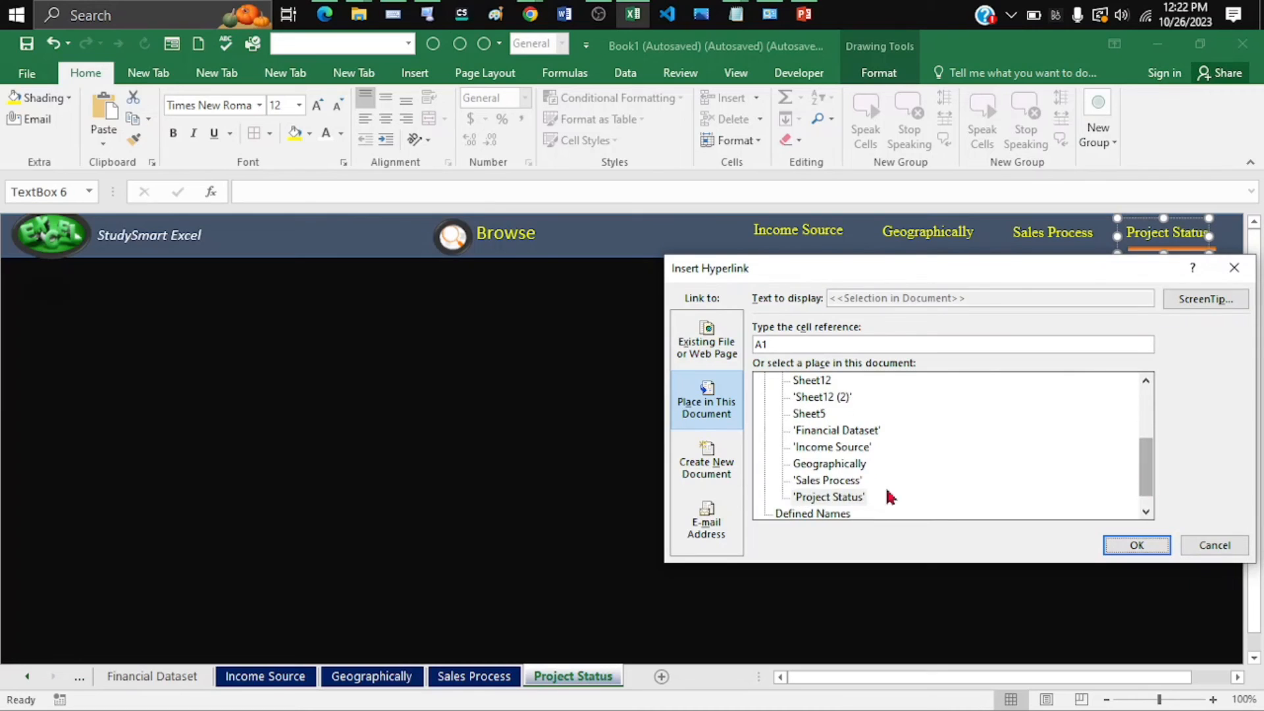
pyautogui.click(886, 496)
pyautogui.click(1137, 545)
# Check the "Sales Process" and "Project Status" labels for hyperlinks across the dashboard sheets
pyautogui.click(1060, 233)
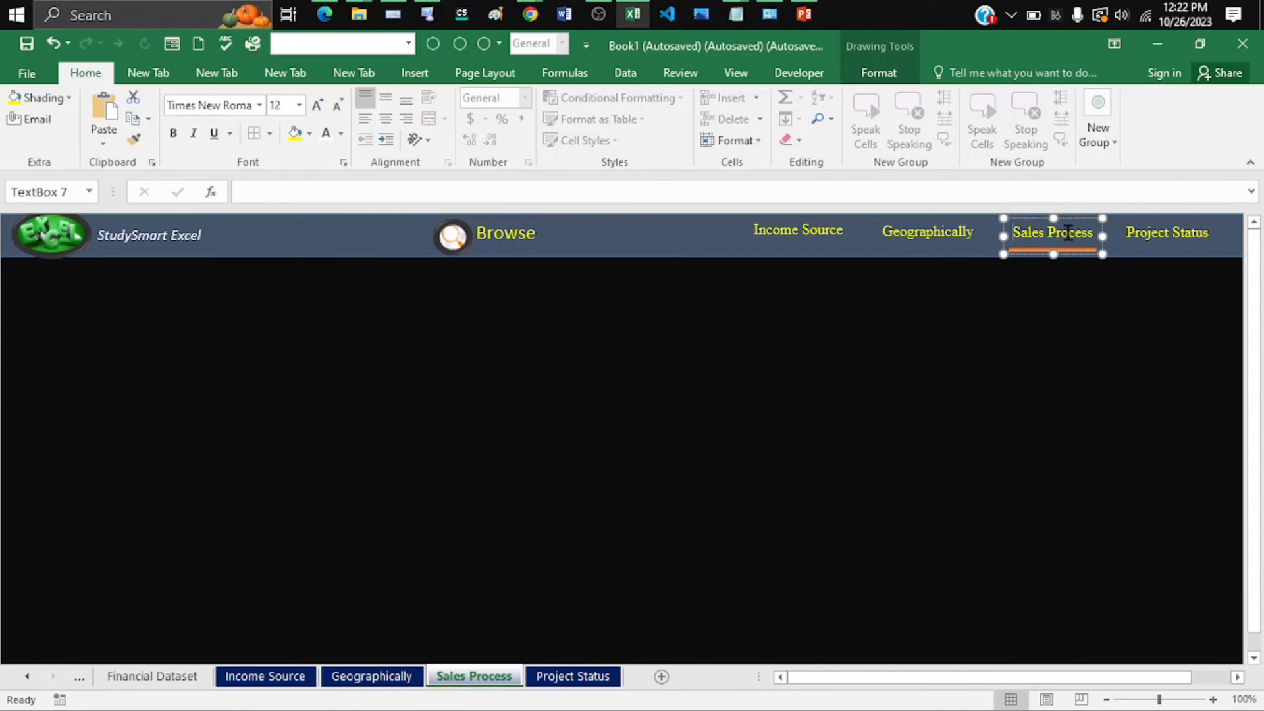
pyautogui.rightClick(1172, 235)
pyautogui.click(399, 677)
pyautogui.rightClick(1175, 237)
pyautogui.click(262, 680)
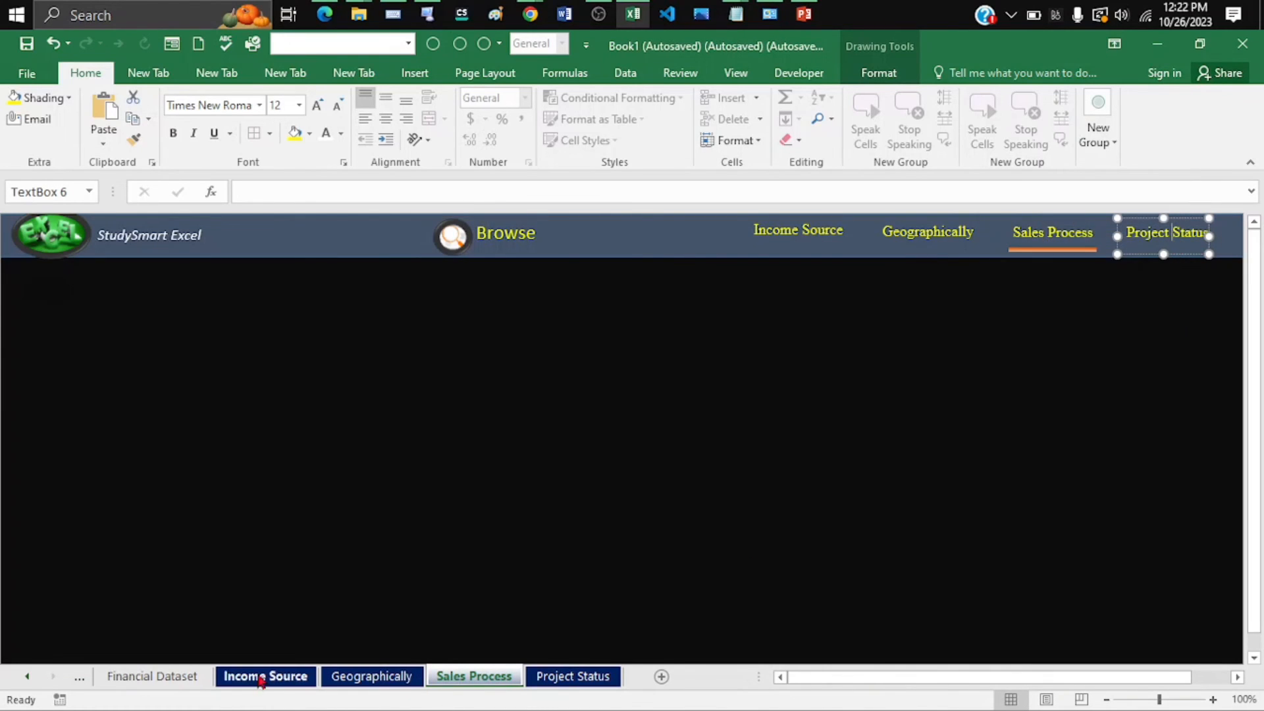
pyautogui.rightClick(1187, 239)
pyautogui.click(216, 701)
# From the Income Source sheet, test the "Geographically", "Sales Process" and "Project Status" hyperlinks one after another
pyautogui.click(254, 682)
pyautogui.click(946, 233)
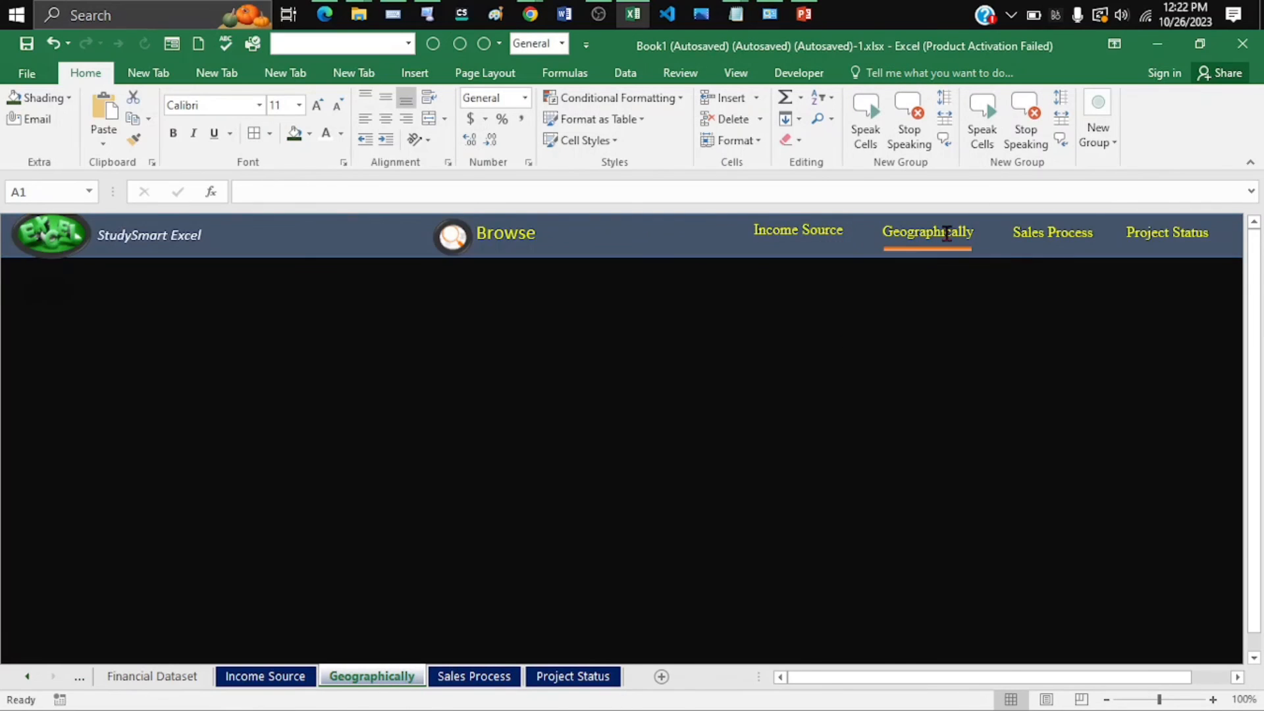
pyautogui.click(1053, 233)
pyautogui.click(1150, 239)
# On the Geographically sheet, hyperlink its own "Geographically" label to cell A1 of that sheet with the ScreenTip "Geographically"
pyautogui.click(379, 676)
pyautogui.rightClick(949, 235)
pyautogui.click(1053, 431)
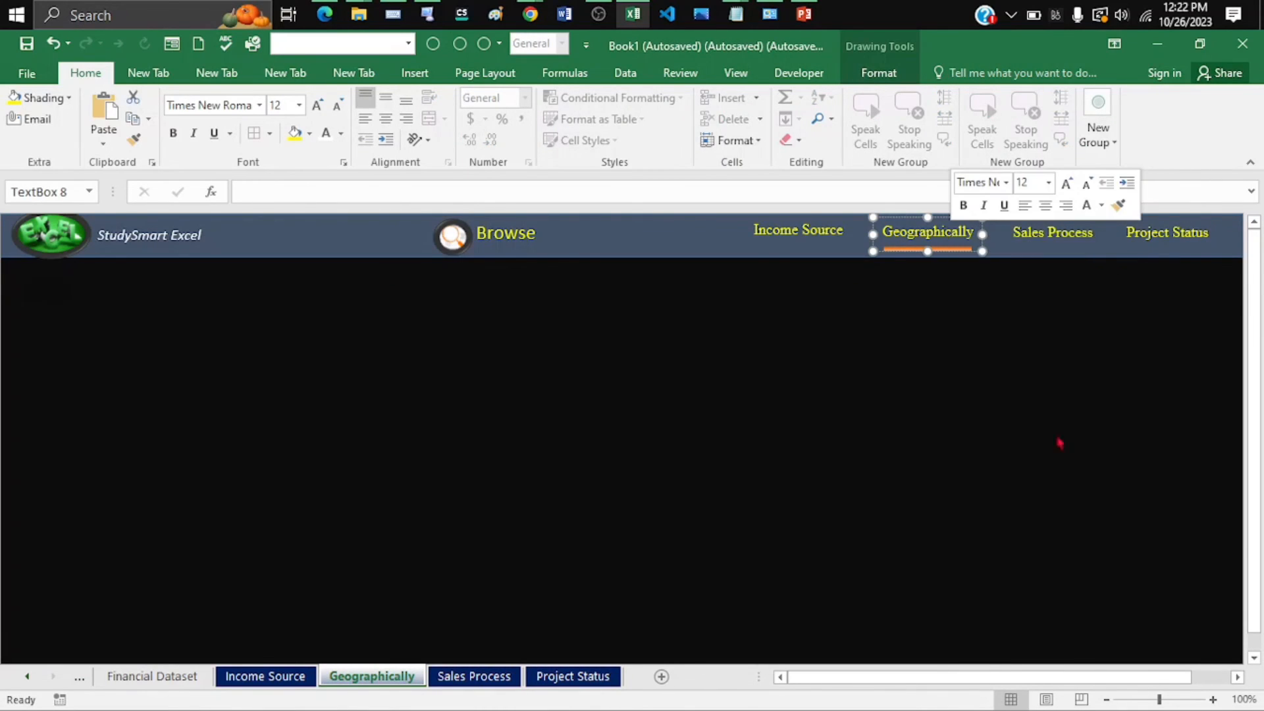
pyautogui.click(1202, 312)
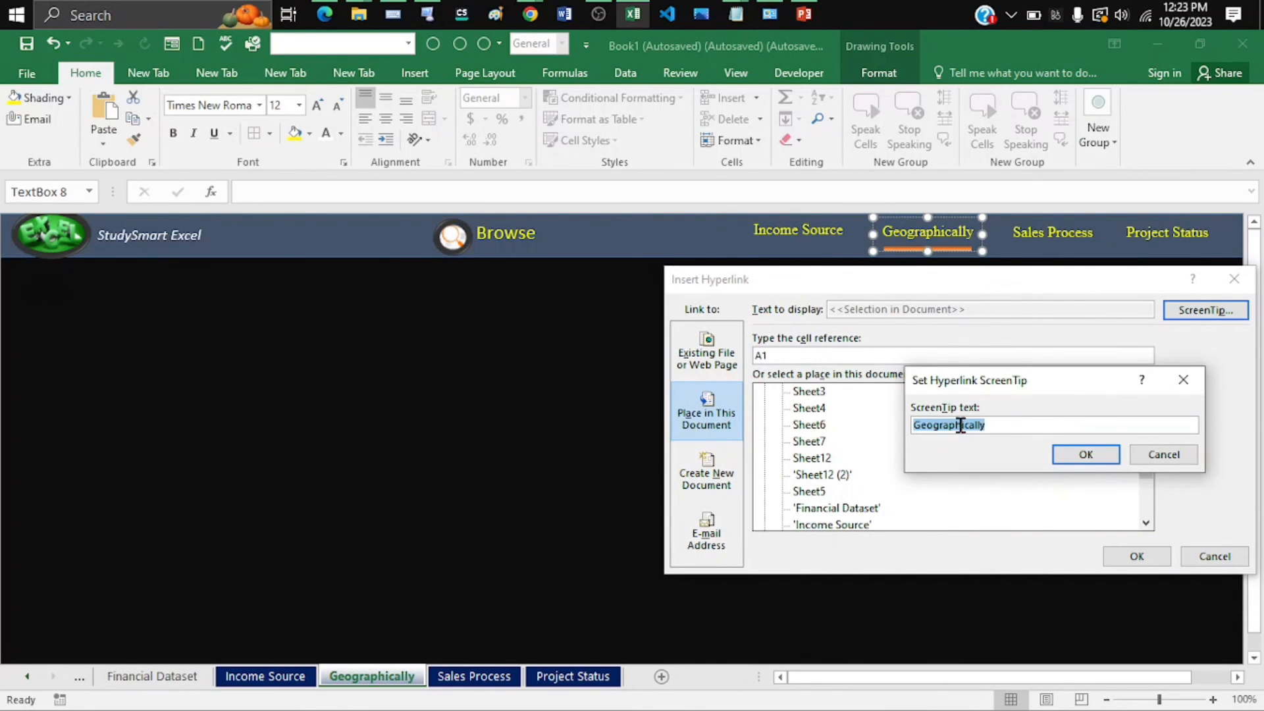
pyautogui.click(1073, 456)
pyautogui.moveTo(1146, 465); pyautogui.dragTo(1146, 487)
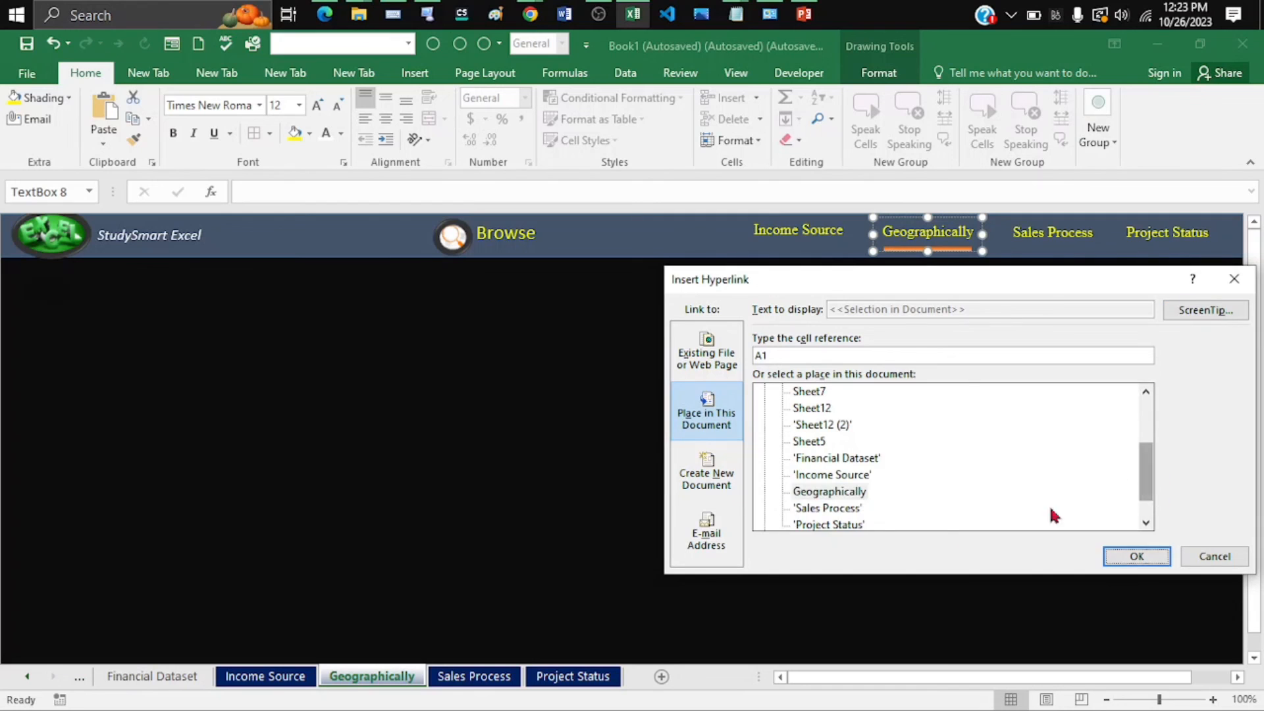
pyautogui.click(830, 491)
pyautogui.click(1144, 561)
# On the Sales Process sheet, hyperlink the "Geographically" label to cell A1 of the Sales Process sheet with the ScreenTip "Geographically"
pyautogui.click(466, 681)
pyautogui.rightClick(932, 231)
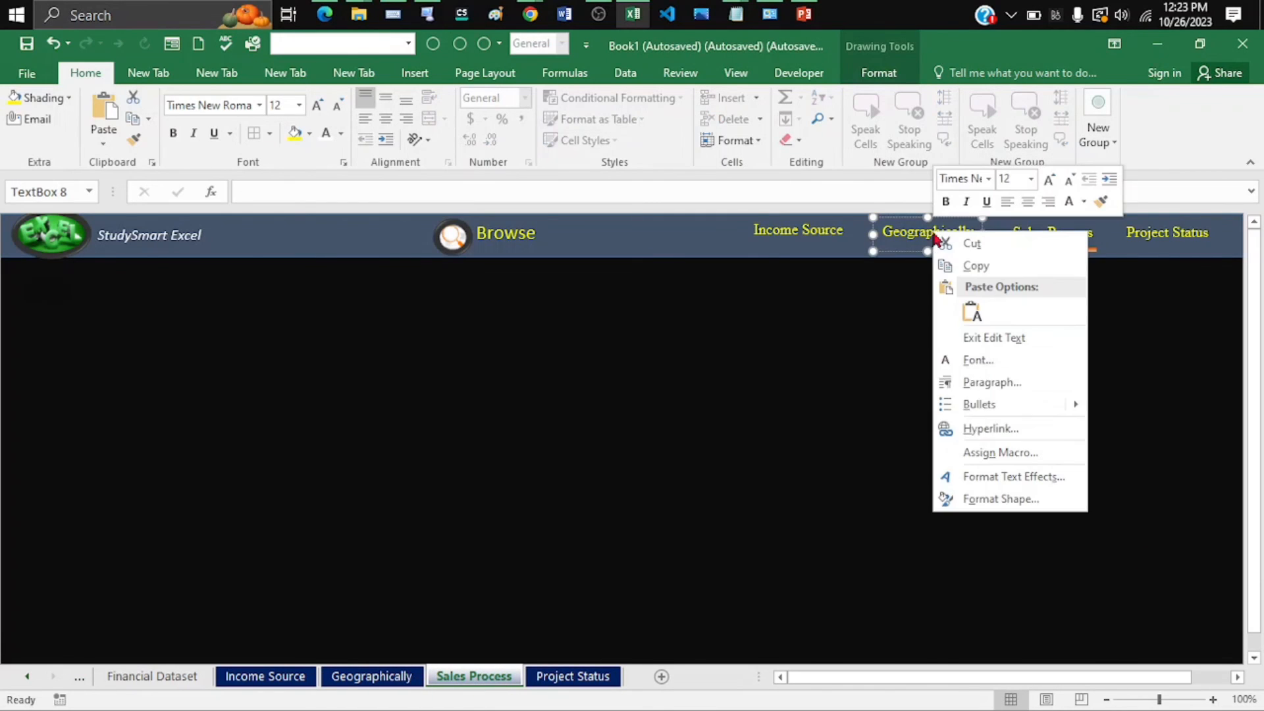
pyautogui.click(989, 427)
pyautogui.click(1204, 306)
pyautogui.rightClick(901, 425)
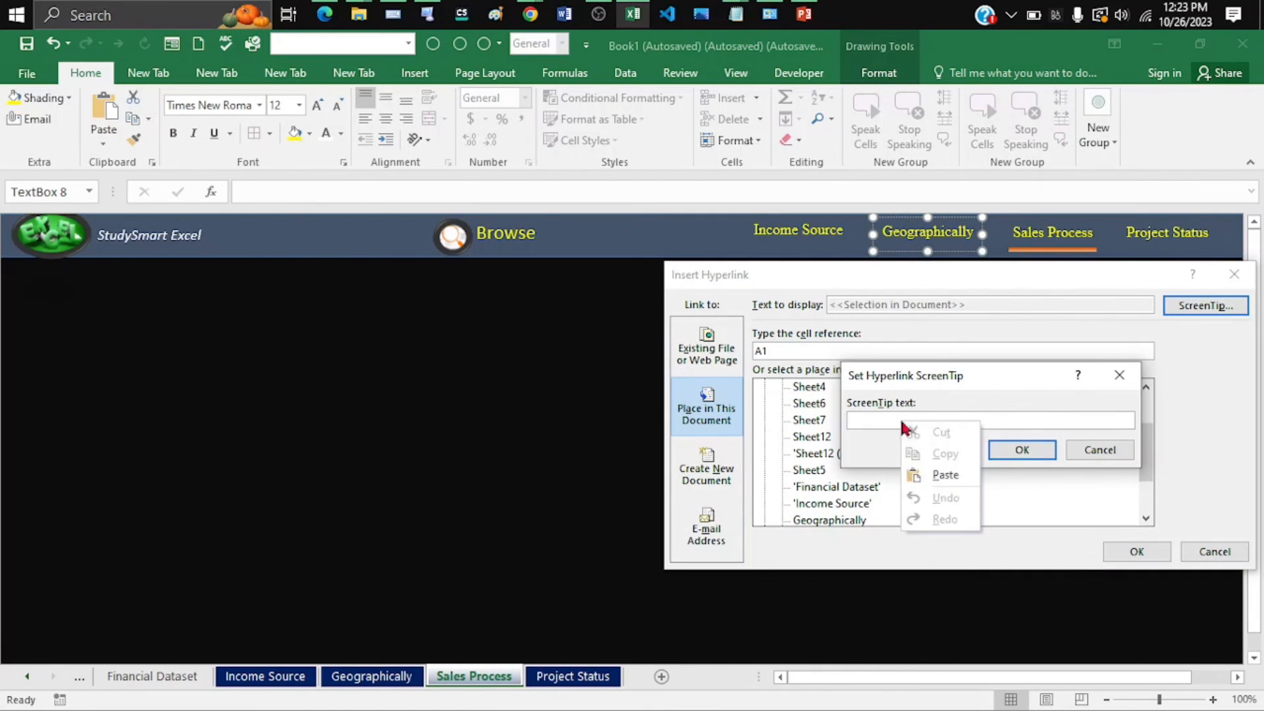
pyautogui.click(946, 475)
pyautogui.click(1019, 448)
pyautogui.click(830, 521)
pyautogui.click(827, 520)
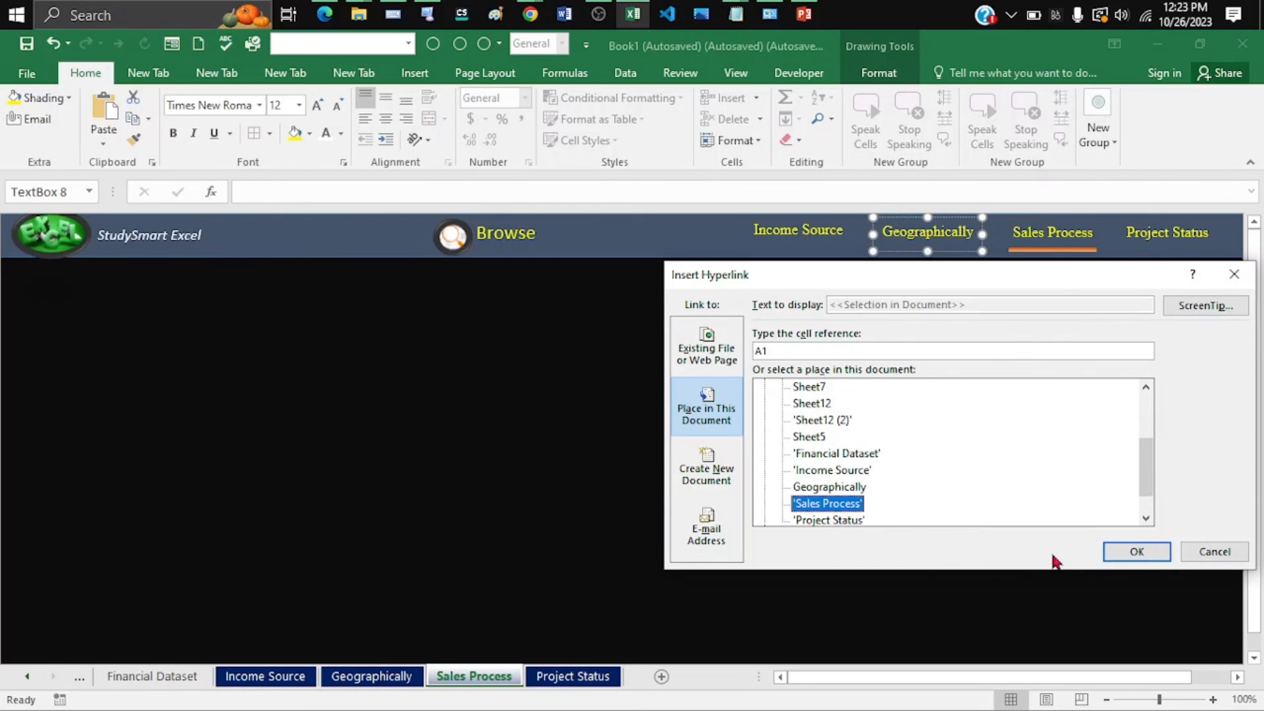
pyautogui.click(1119, 553)
# On the Project Status sheet, add an in-document hyperlink with the ScreenTip "Geographically" to the "Geographically" label
pyautogui.click(572, 676)
pyautogui.rightClick(908, 230)
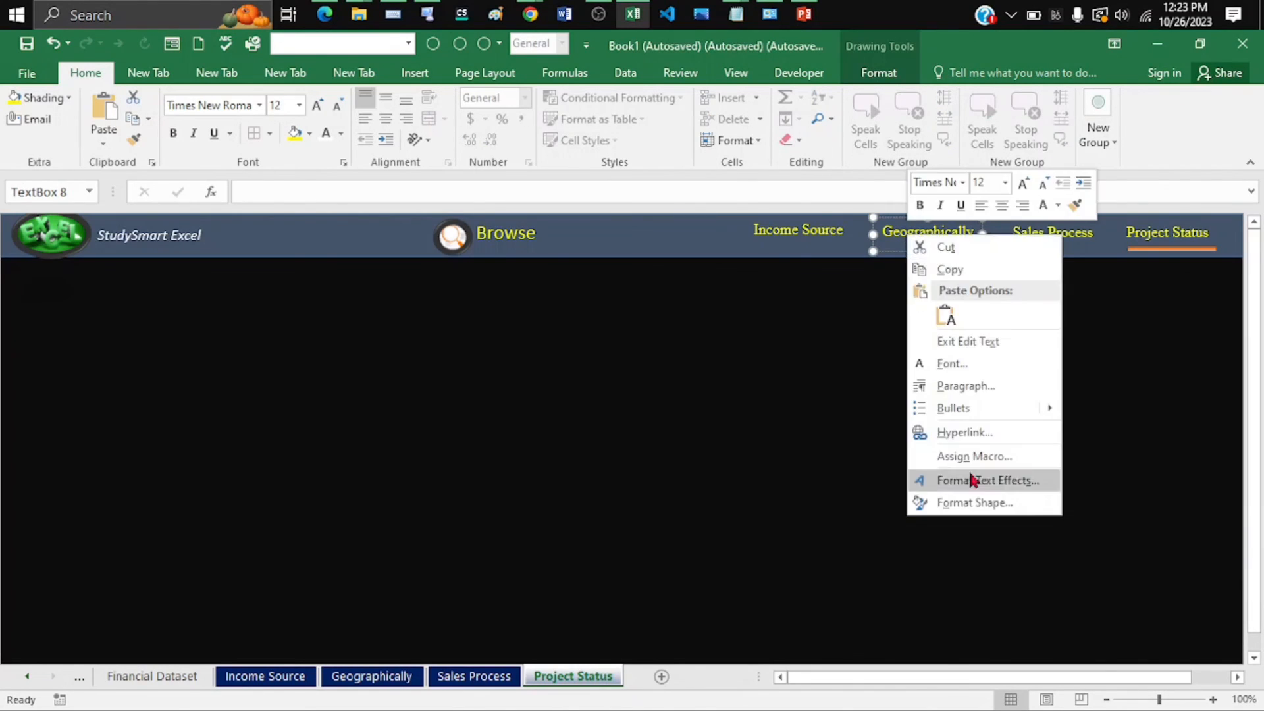
pyautogui.press('Escape')
pyautogui.click(1206, 306)
pyautogui.rightClick(849, 423)
pyautogui.click(892, 479)
pyautogui.click(1010, 456)
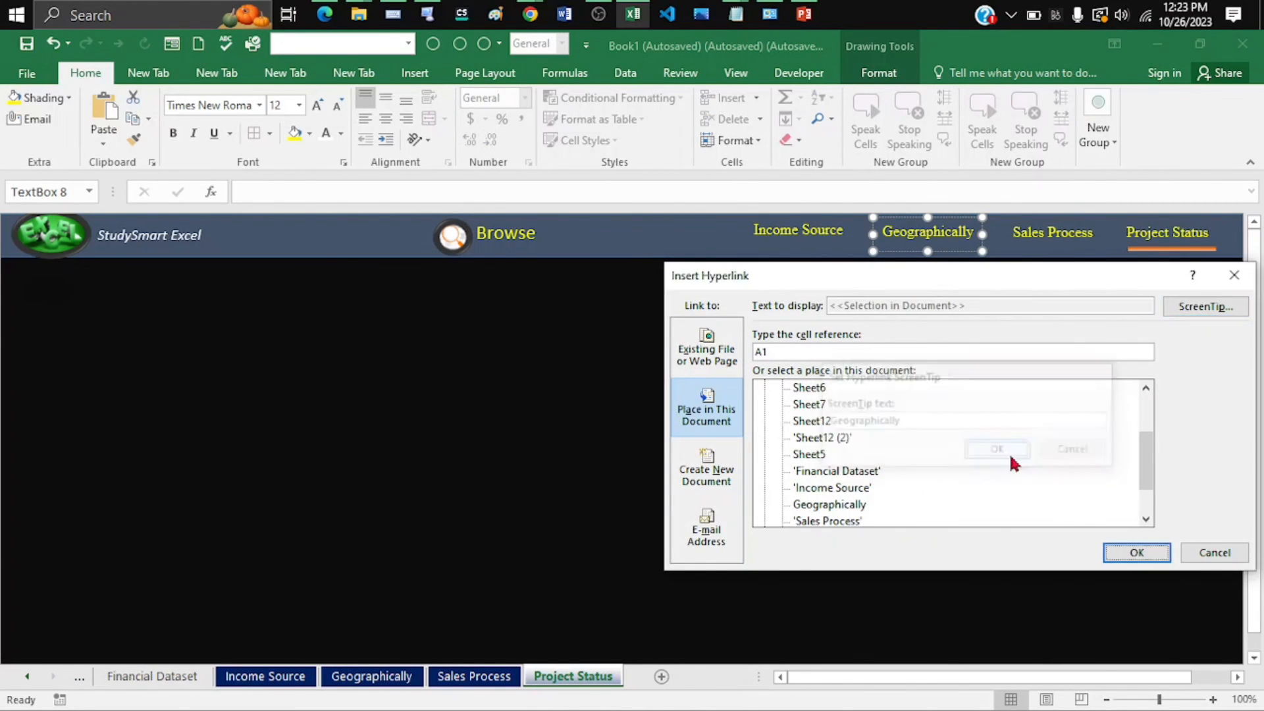
pyautogui.click(1134, 553)
# Test the "Income Source", "Geographically", "Sales Process" and "Project Status" navbar hyperlinks in order
pyautogui.click(797, 232)
pyautogui.click(928, 235)
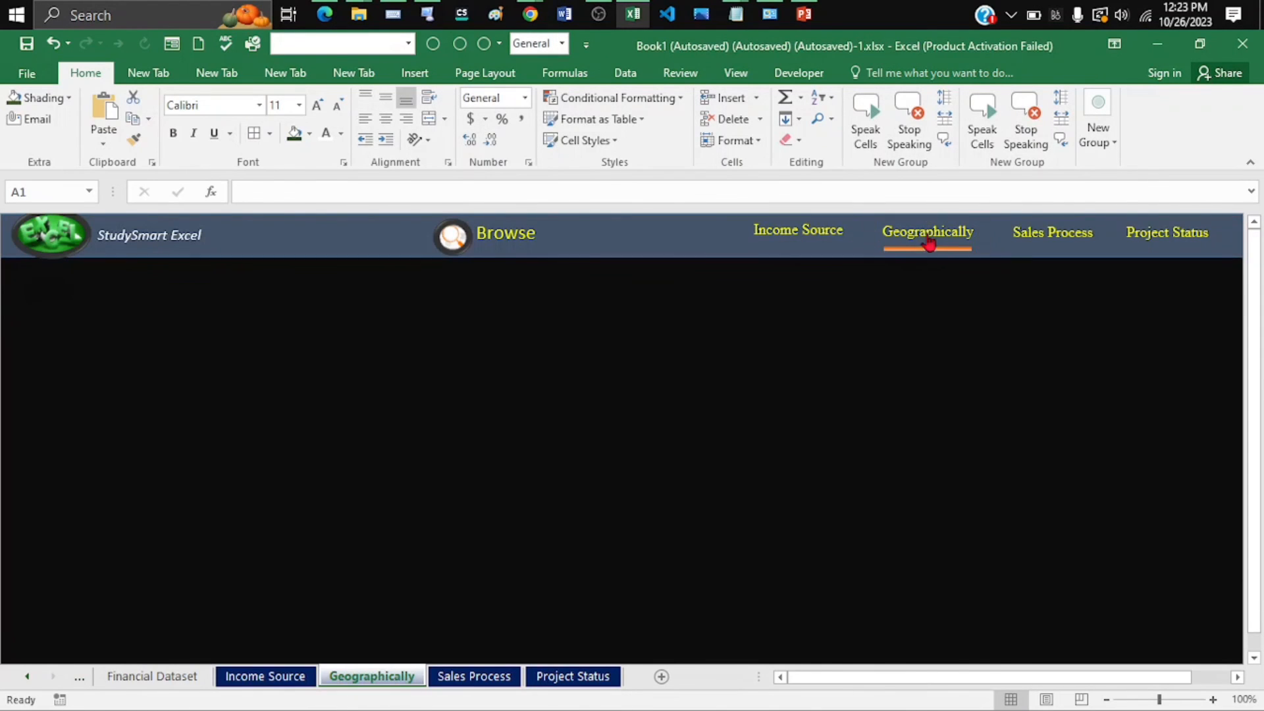
pyautogui.click(1056, 233)
pyautogui.click(1167, 232)
# On the Project Status sheet, add an in-document hyperlink with the ScreenTip "Sales Process" to the "Sales Process" label
pyautogui.keyDown('ctrl'); pyautogui.click(1053, 232); pyautogui.keyUp('ctrl')
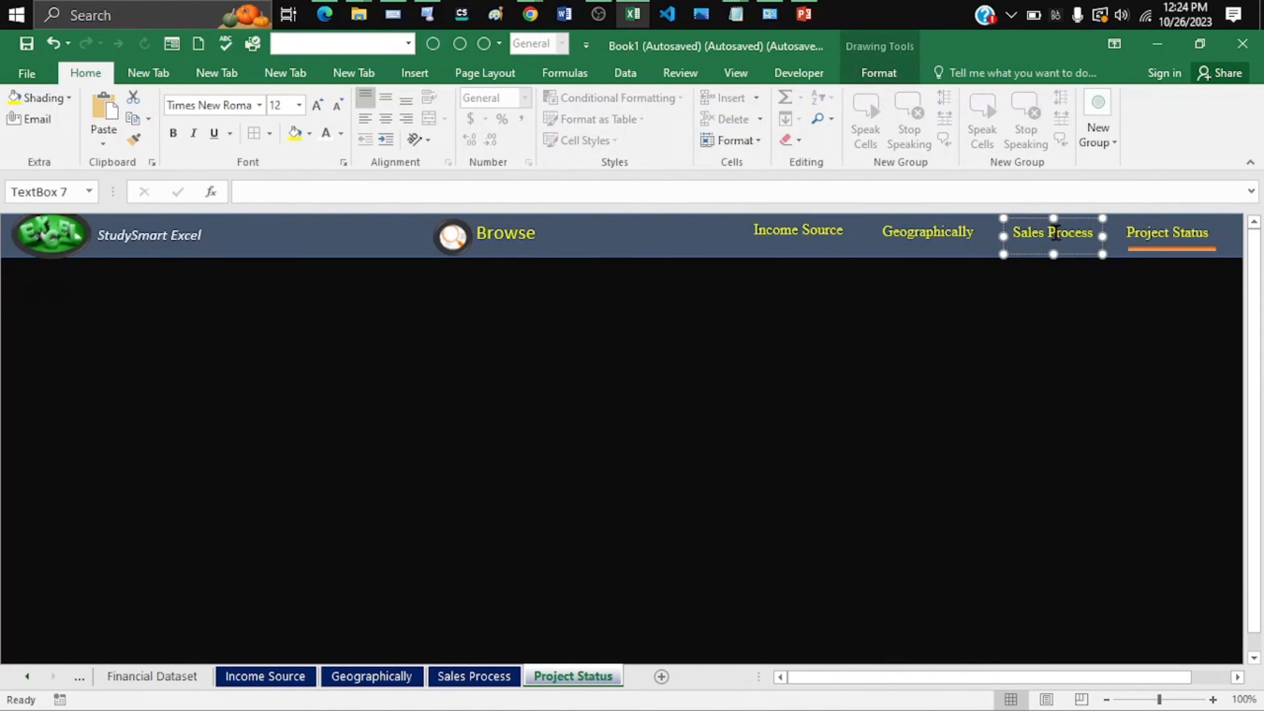
pyautogui.rightClick(1055, 234)
pyautogui.click(1121, 426)
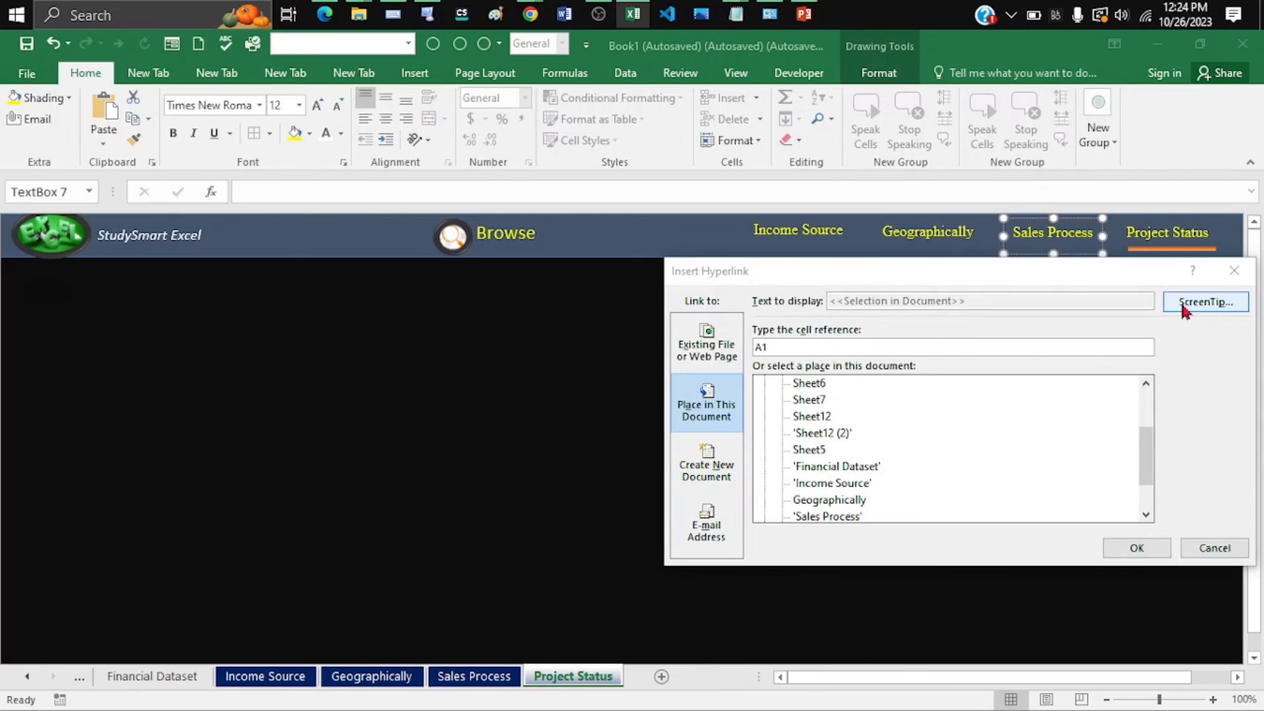
pyautogui.click(1185, 305)
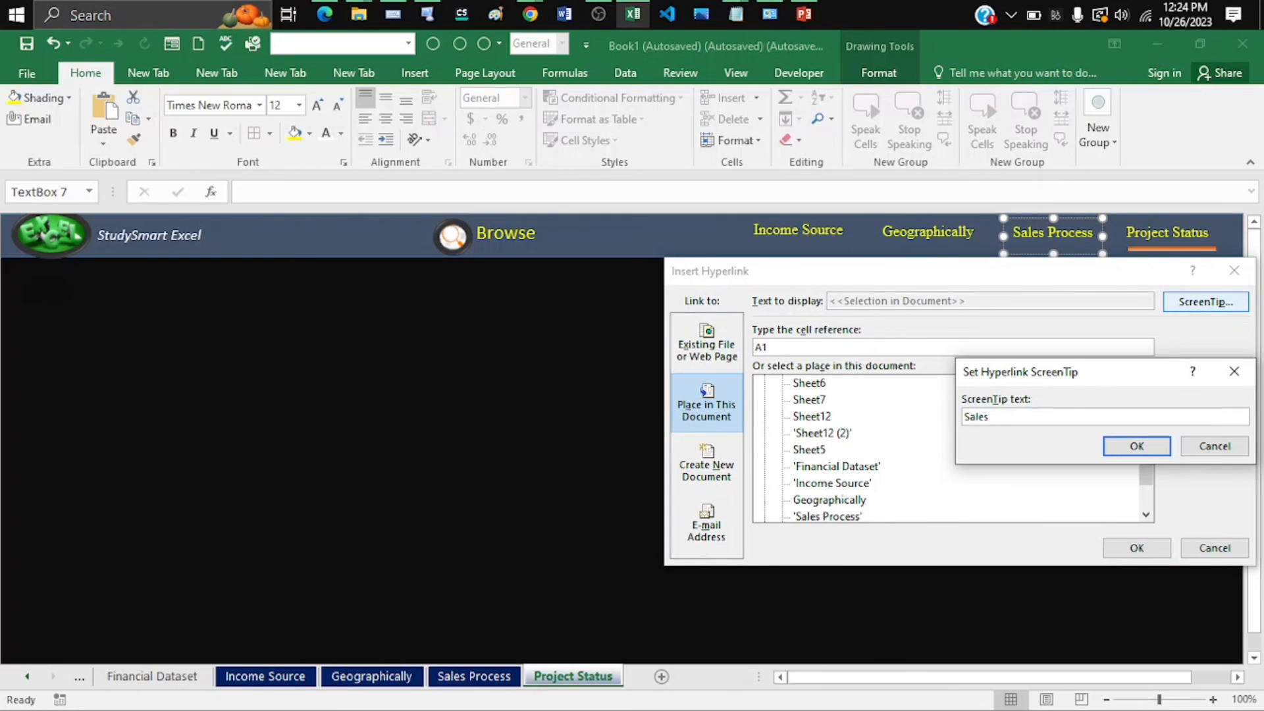
pyautogui.click(1137, 445)
pyautogui.click(1137, 548)
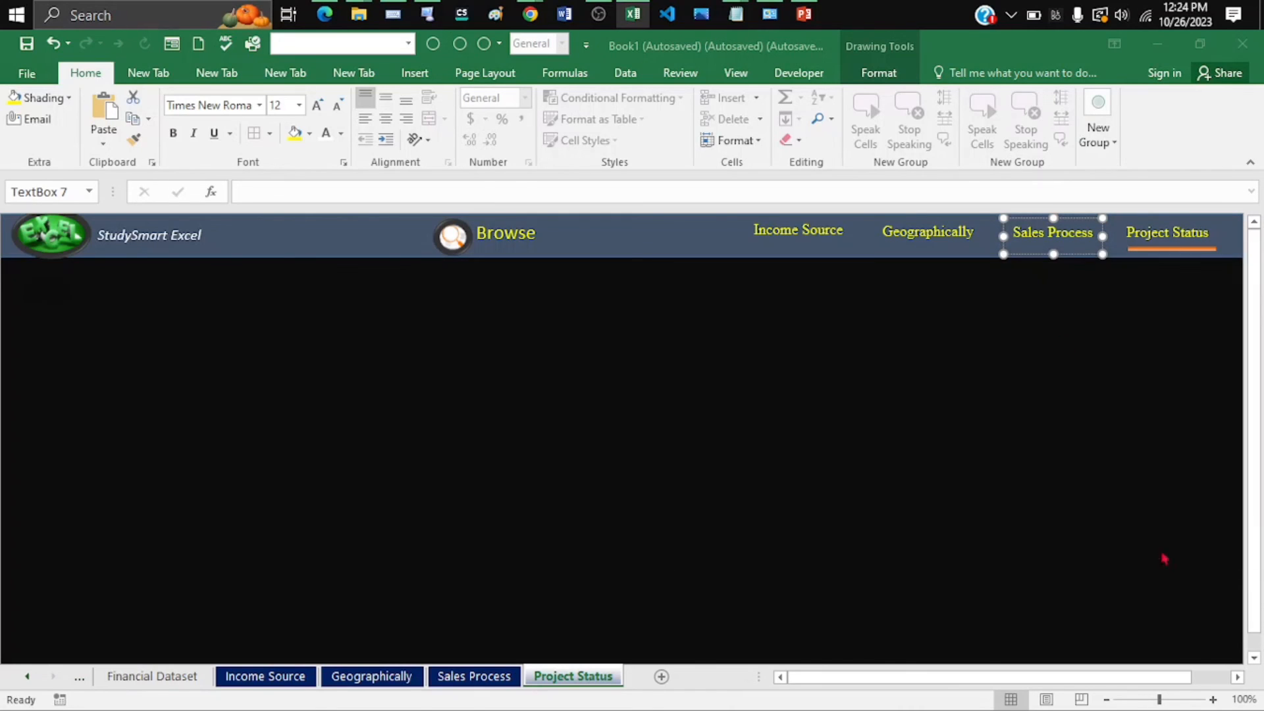
# Check the "Geographically" label's hyperlink on the Project Status sheet, and try the "Sales Process", "Project Status" and "Income Source" links
pyautogui.keyDown('ctrl'); pyautogui.click(928, 232); pyautogui.keyUp('ctrl')
pyautogui.rightClick(956, 236)
pyautogui.click(887, 414)
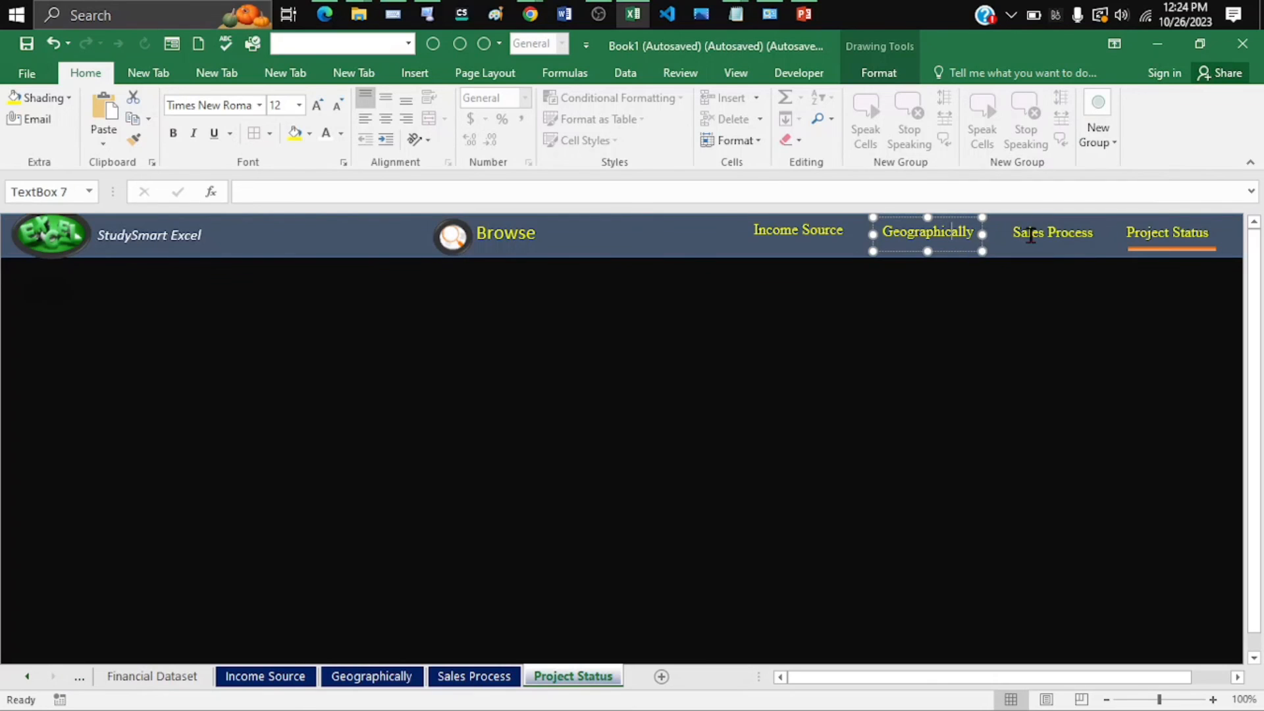
pyautogui.click(1029, 234)
pyautogui.click(1162, 233)
pyautogui.click(797, 235)
# Starting at the Income Source sheet, cycle repeatedly through the navbar hyperlinks to test navigation and the indicator bar on every sheet
pyautogui.click(249, 676)
pyautogui.click(893, 239)
pyautogui.click(1053, 238)
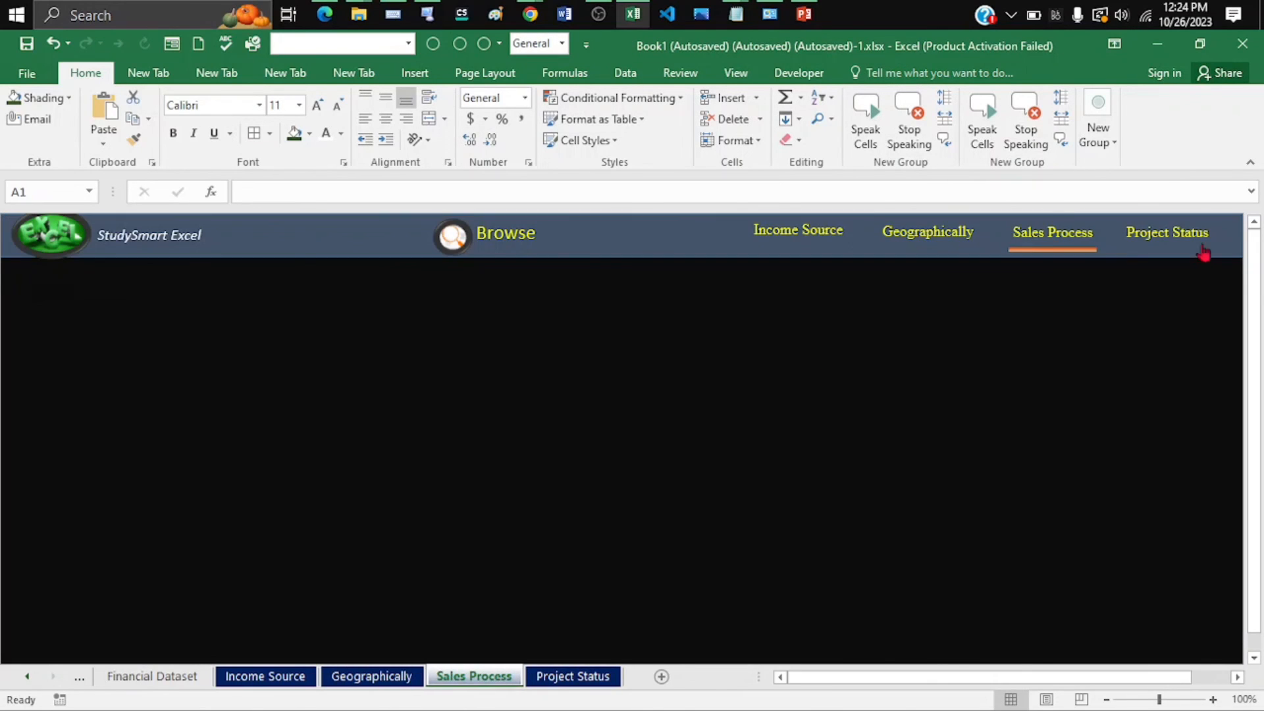
pyautogui.click(1202, 243)
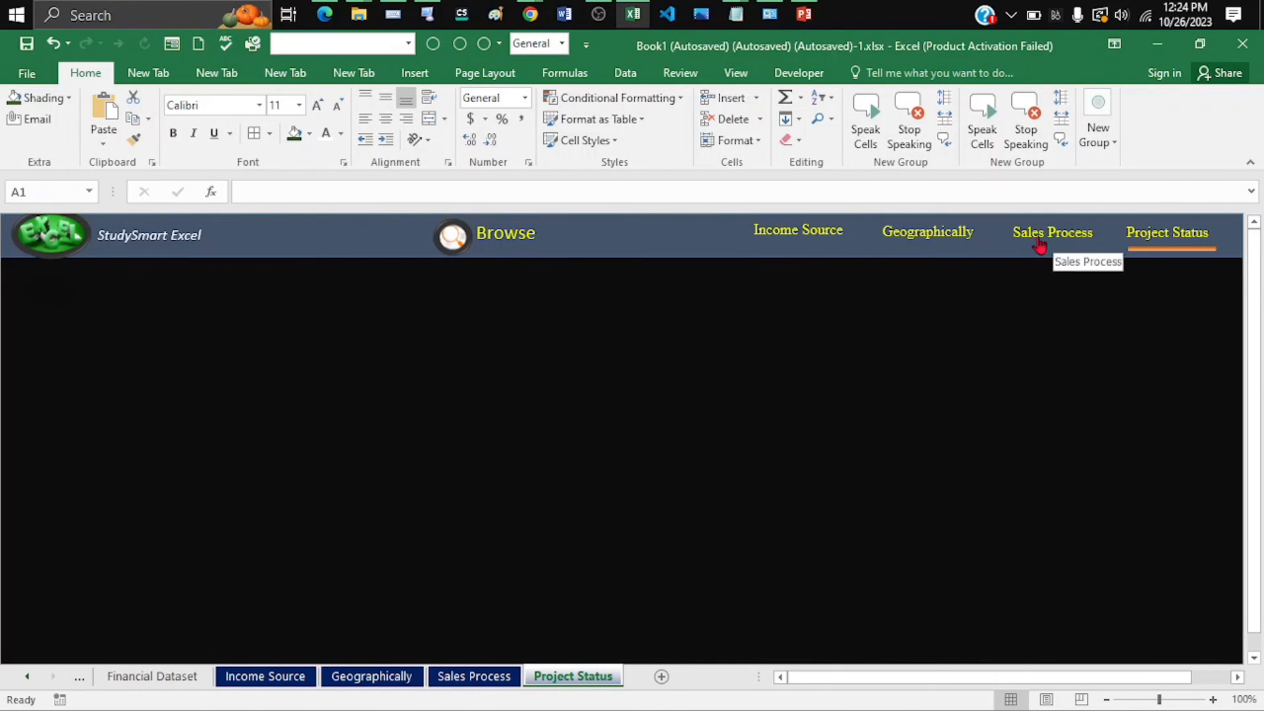
pyautogui.click(833, 238)
pyautogui.click(918, 240)
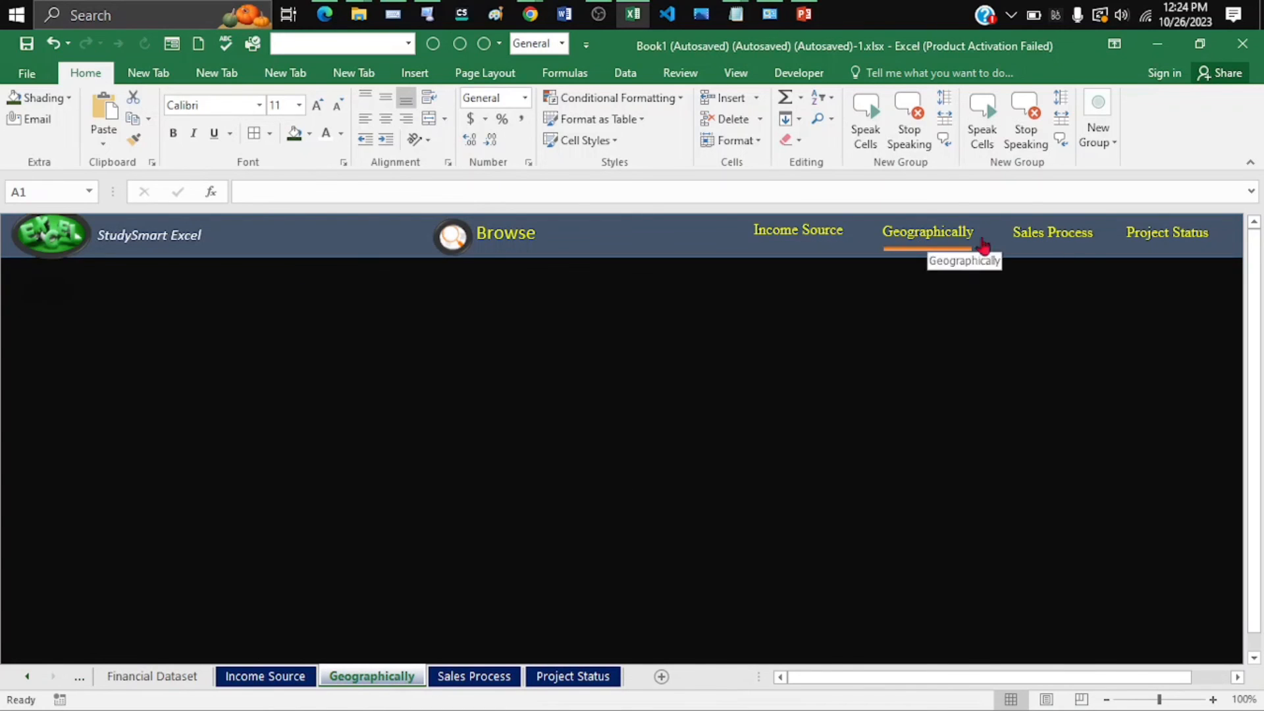
pyautogui.click(1053, 238)
pyautogui.click(1167, 238)
# On the Project Status sheet, reopen the "Sales Process" label's hyperlink, review its ScreenTip and target sheet, and apply it
pyautogui.rightClick(1030, 237)
pyautogui.click(1086, 433)
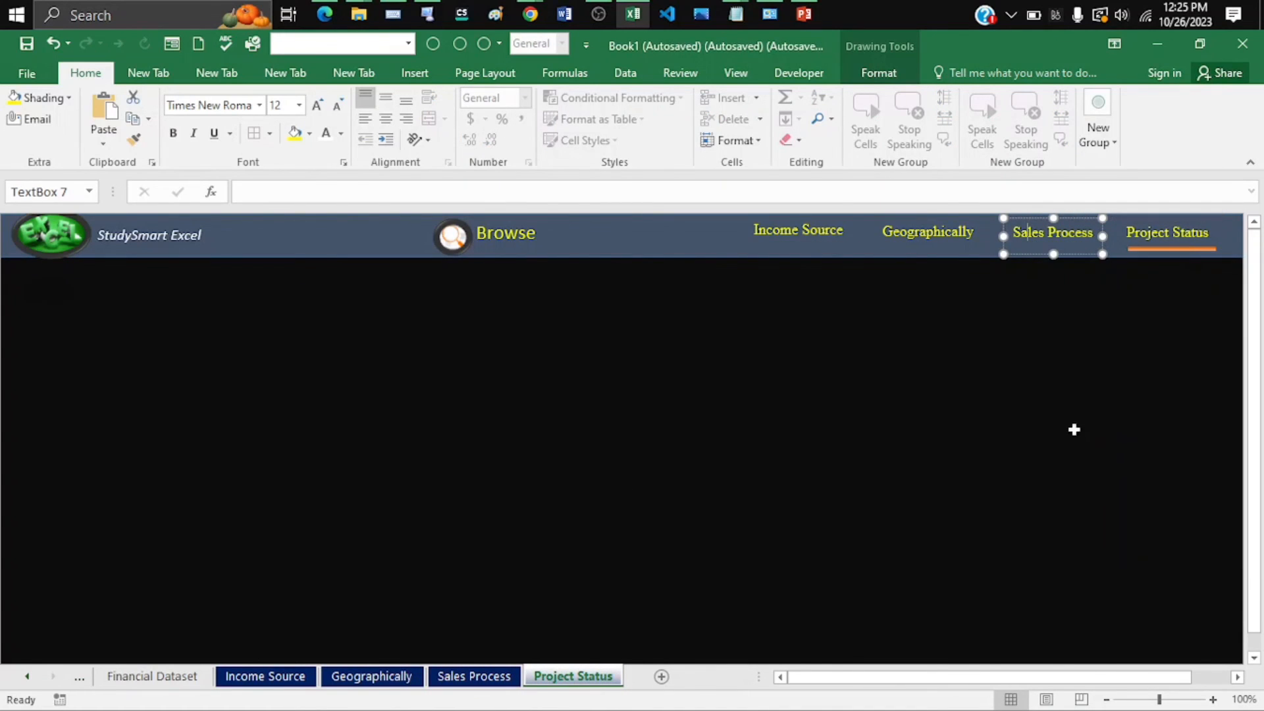
pyautogui.click(1203, 307)
pyautogui.click(1105, 451)
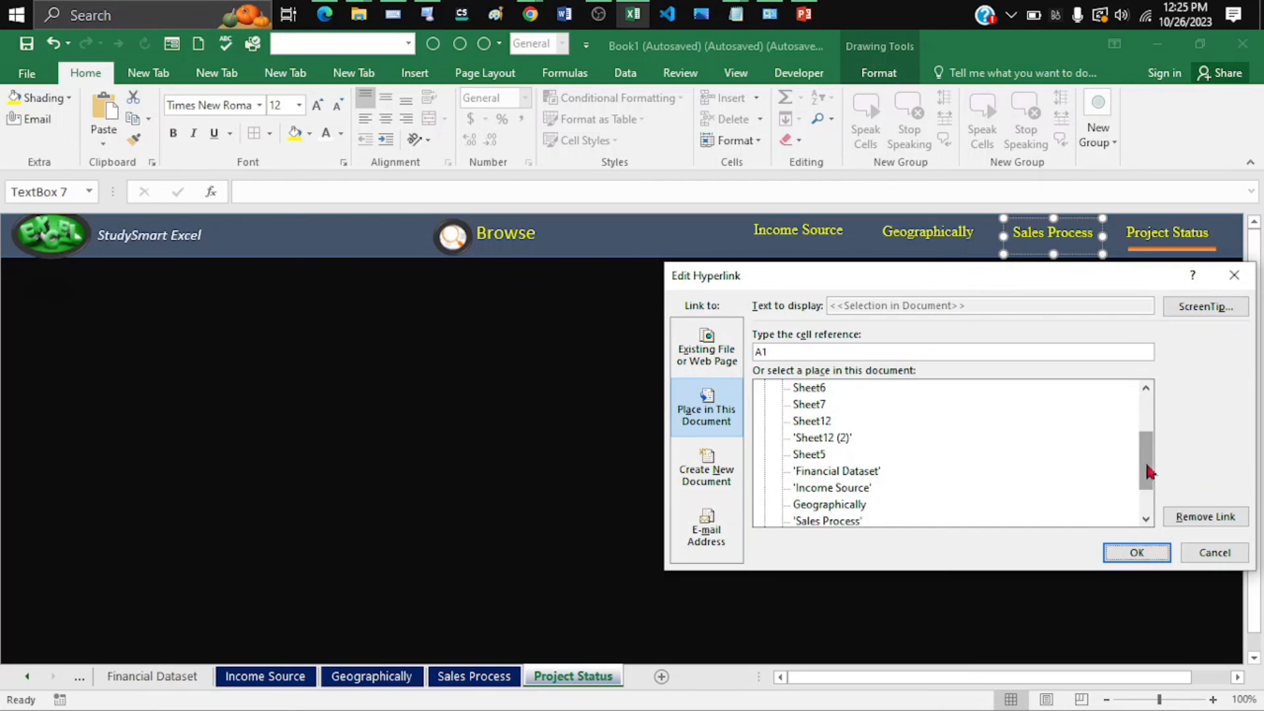
pyautogui.moveTo(1146, 474); pyautogui.dragTo(1146, 504)
pyautogui.click(1137, 552)
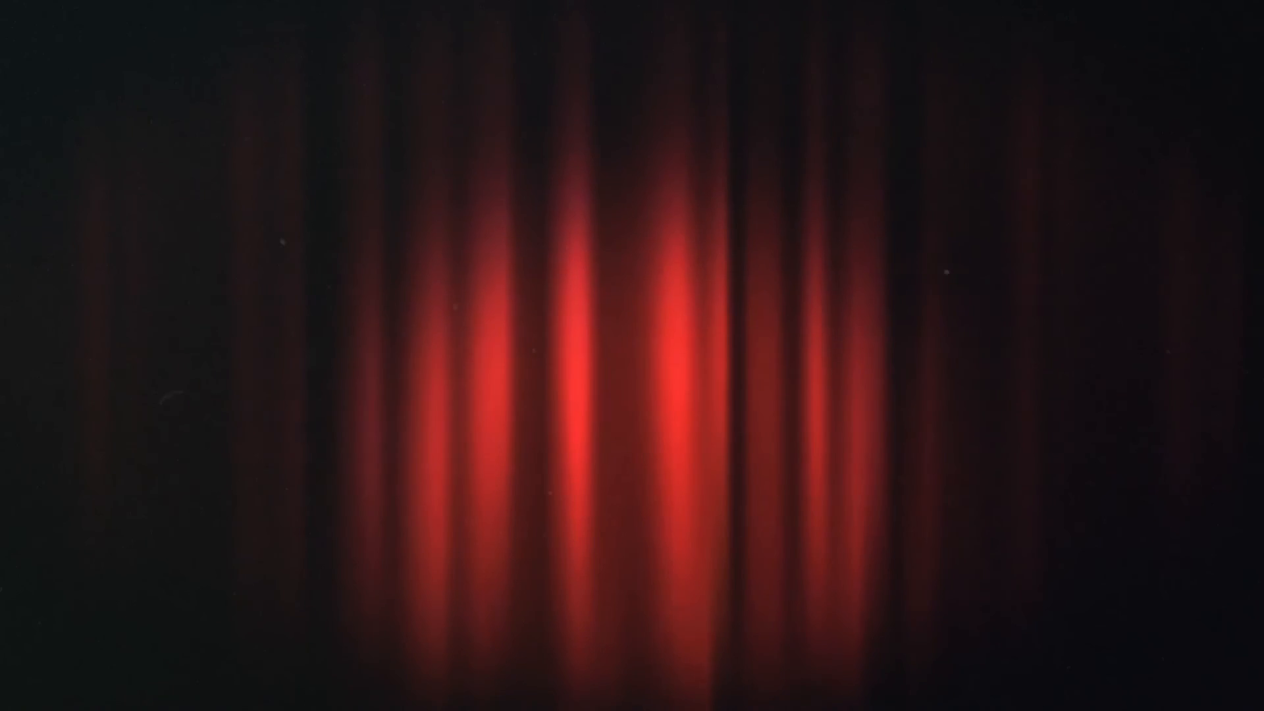